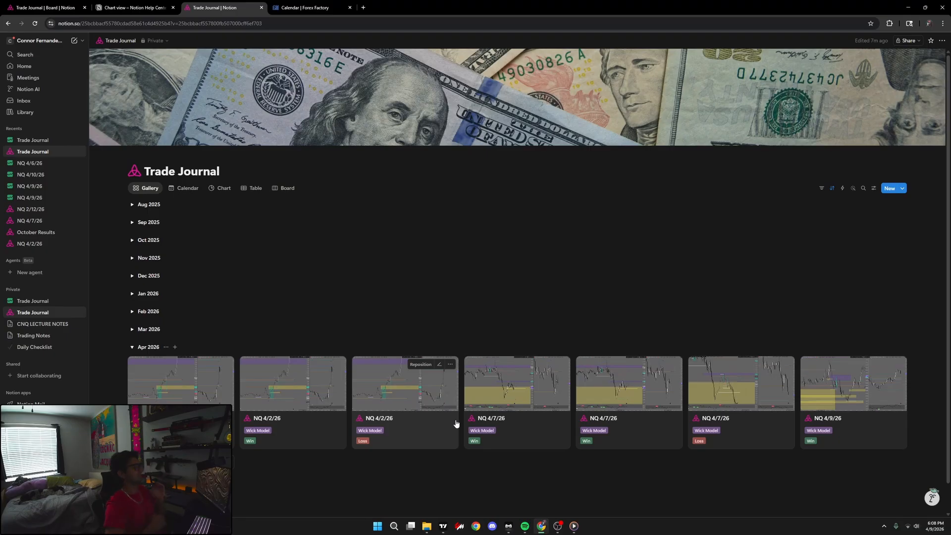
- Open the green-icon Trade Journal database and move all four NQ trade entries in its gallery to Trash
left_click(57, 303)
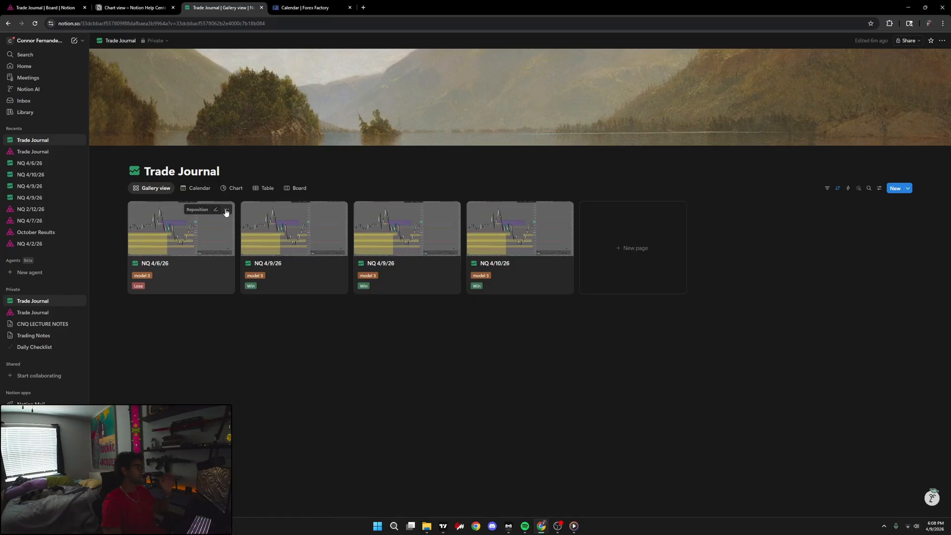
left_click(226, 212)
left_click(249, 358)
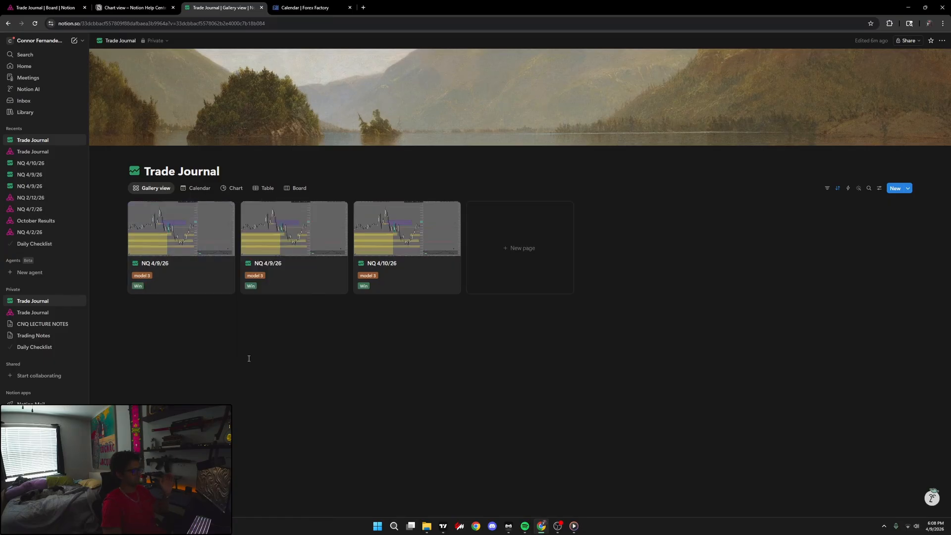
left_click(226, 210)
left_click(245, 357)
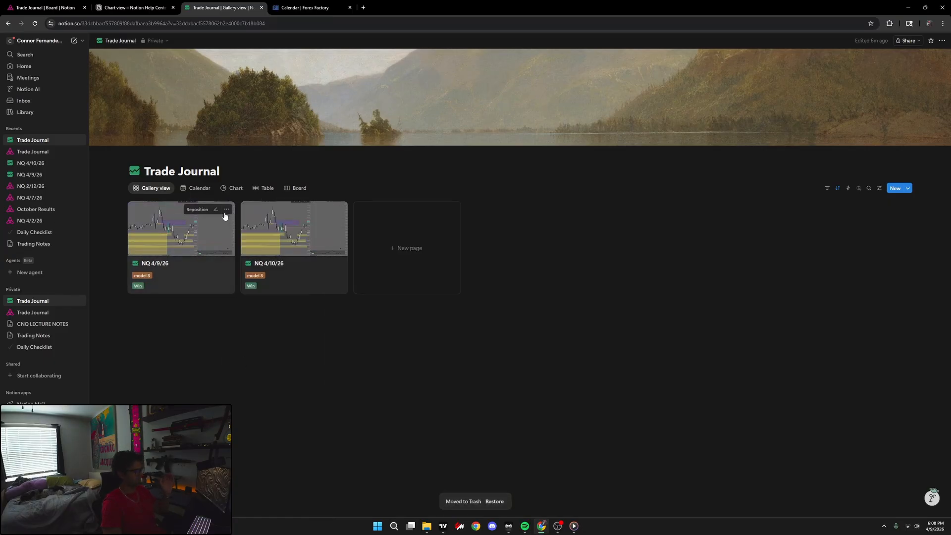
left_click(225, 209)
left_click(253, 360)
left_click(224, 210)
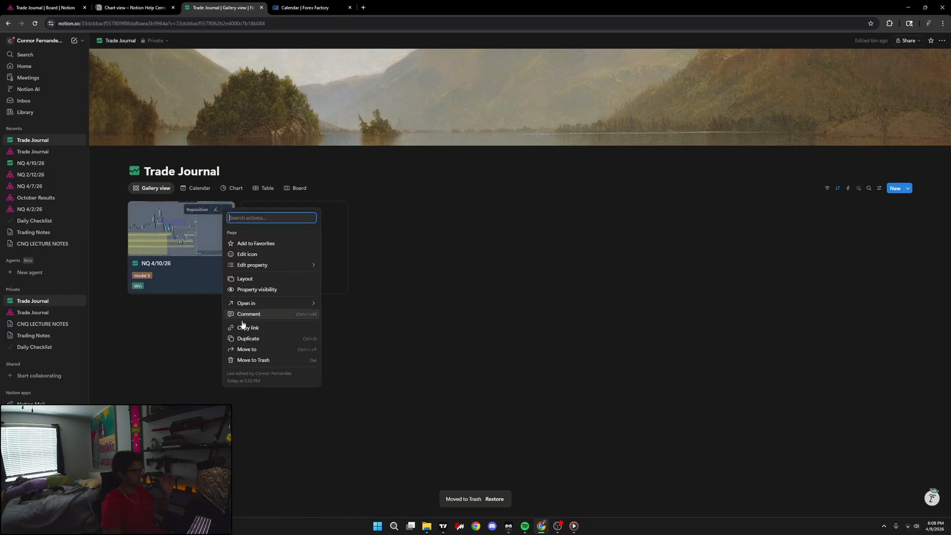
left_click(247, 360)
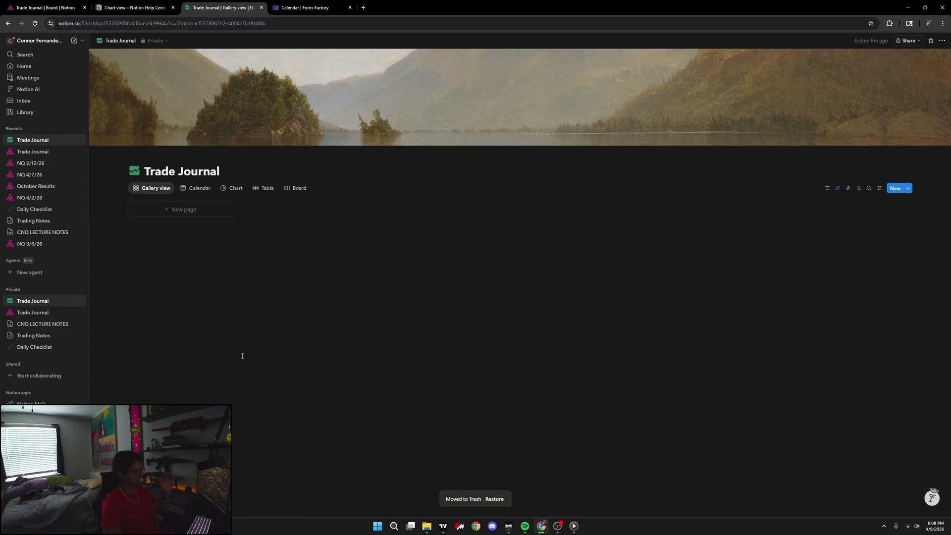
- Delete the Calendar and Chart views from the green-icon Trade Journal database
right_click(193, 189)
left_click(210, 273)
left_click(436, 272)
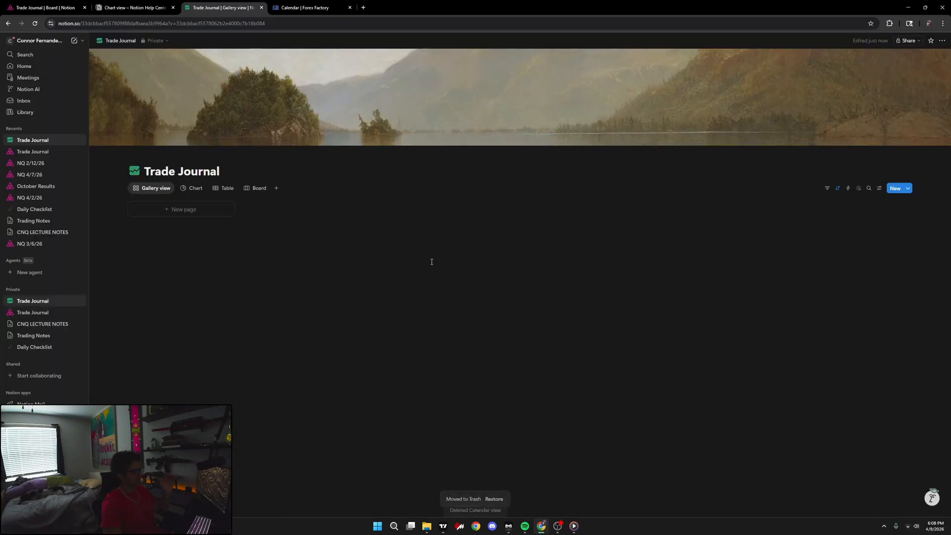
right_click(193, 188)
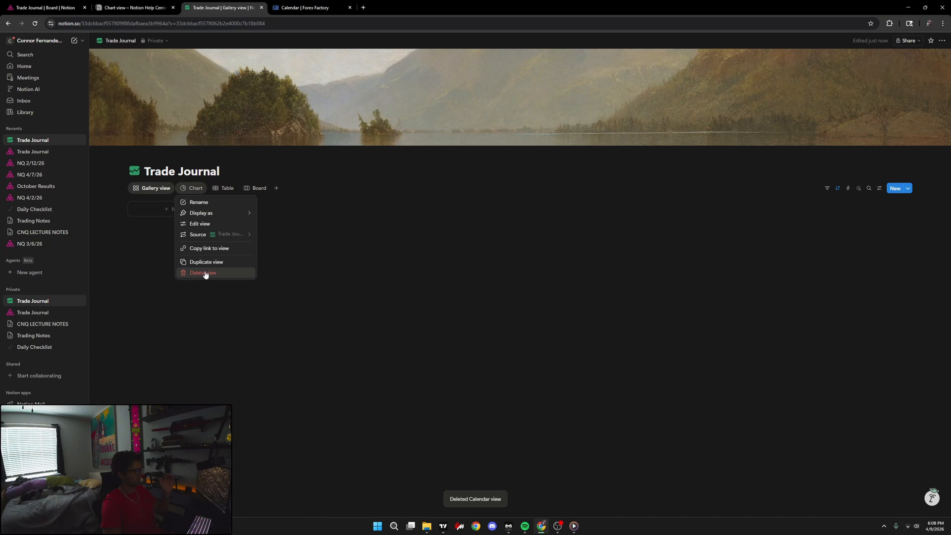
left_click(207, 273)
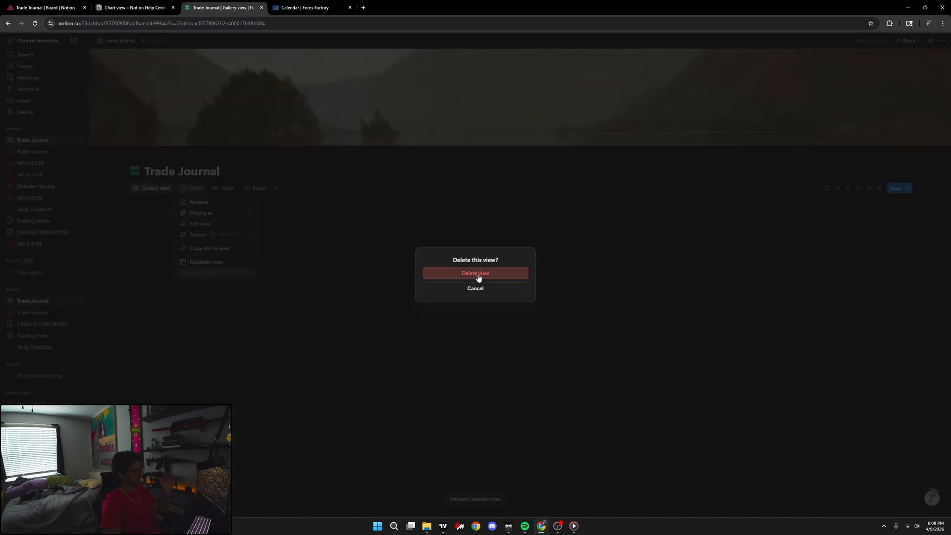
left_click(477, 275)
- Delete the Table and Board views from the database, leaving only the Gallery view
right_click(192, 189)
left_click(203, 273)
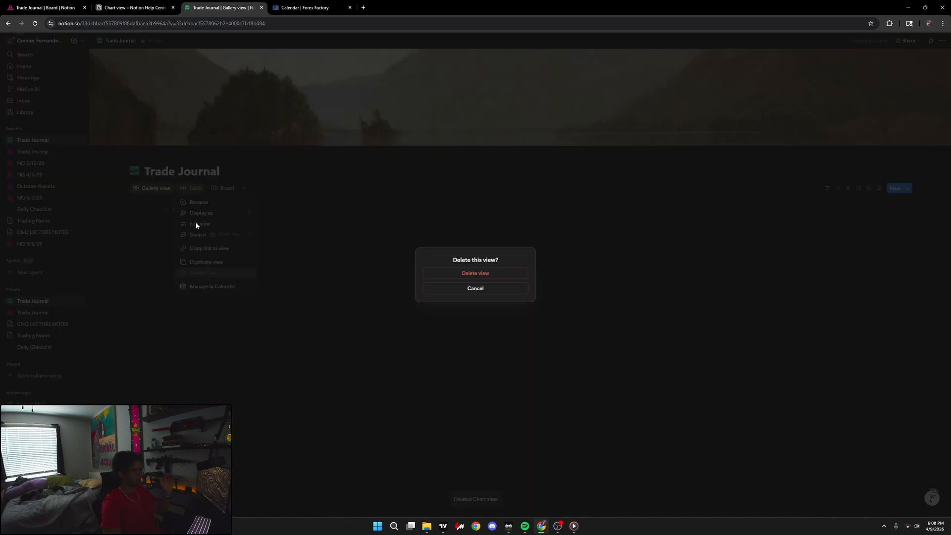
left_click(475, 273)
right_click(193, 188)
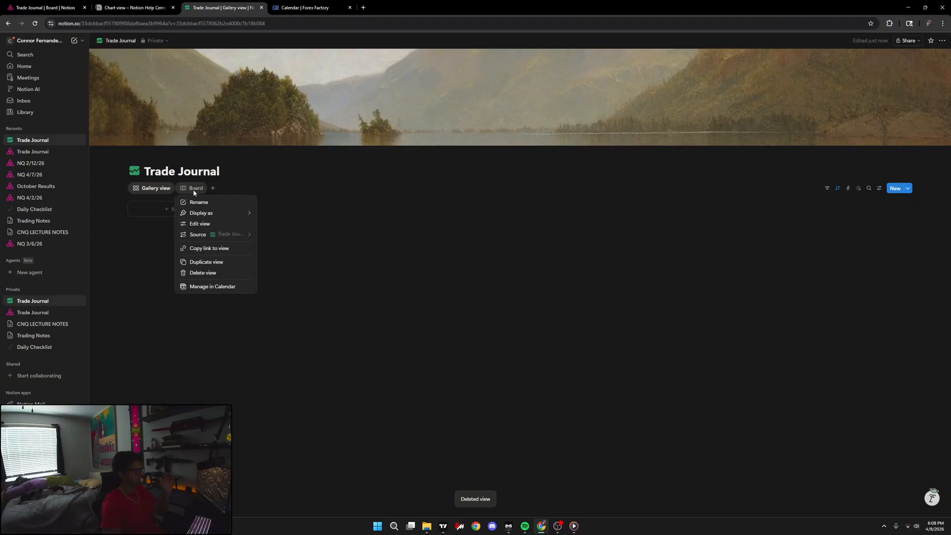
left_click(205, 272)
left_click(475, 272)
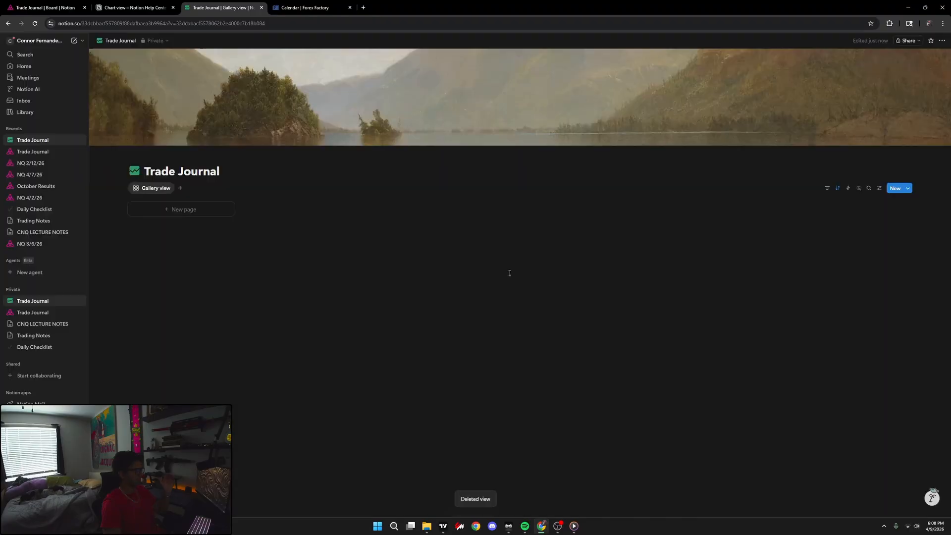
left_click(156, 189)
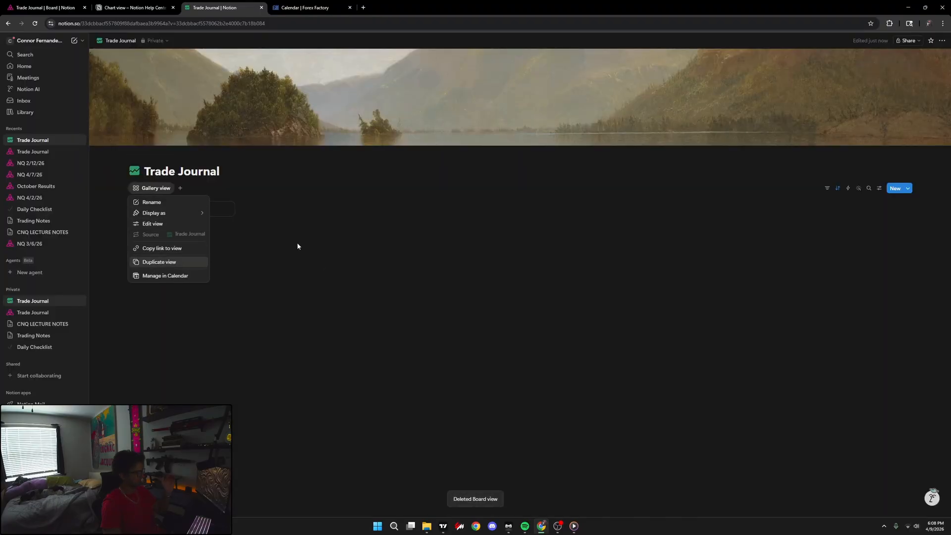
left_click(298, 246)
- Move the emptied green-icon Trade Journal database to Trash and confirm the deletion
left_click(70, 300)
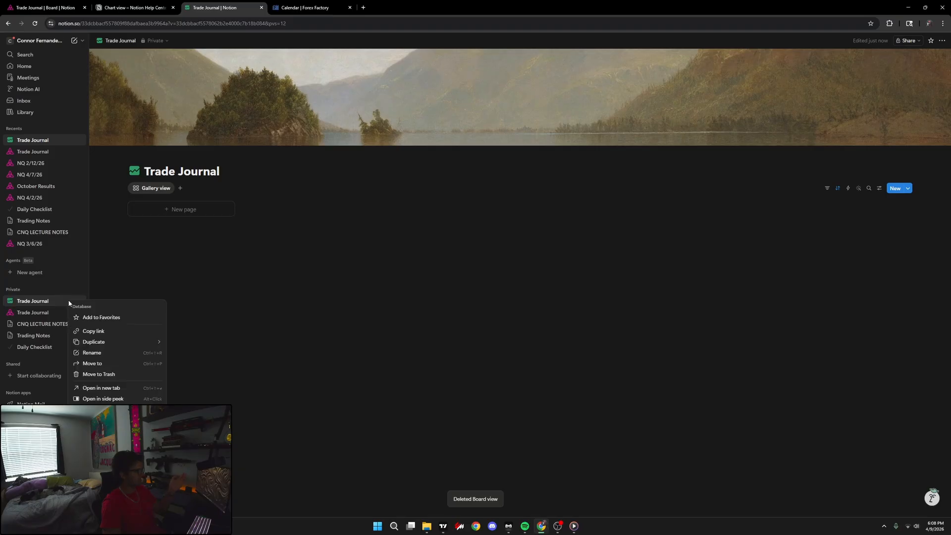
left_click(91, 373)
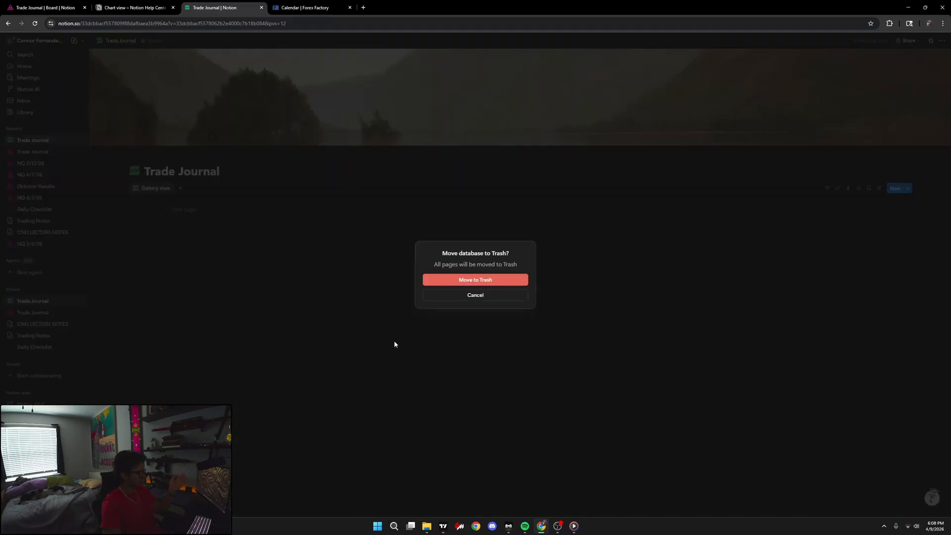
left_click(489, 282)
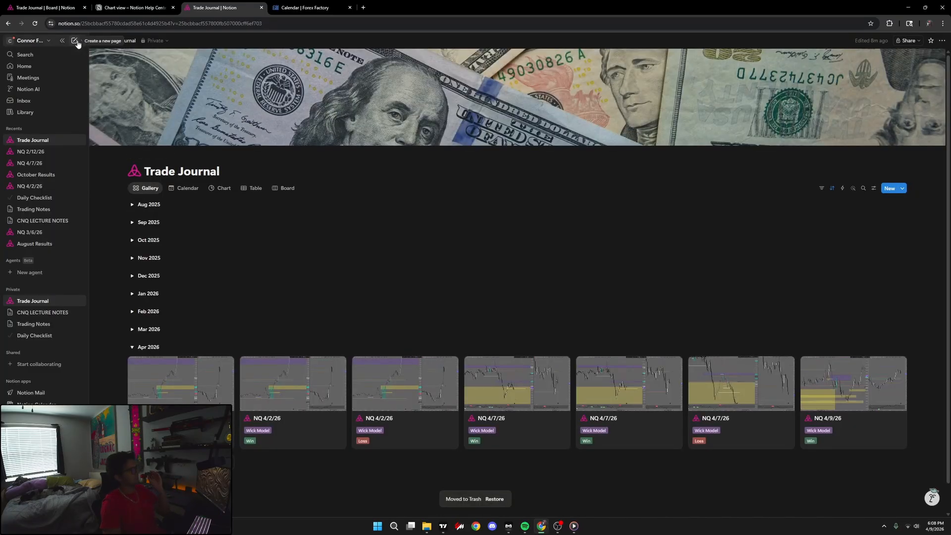
left_click(561, 527)
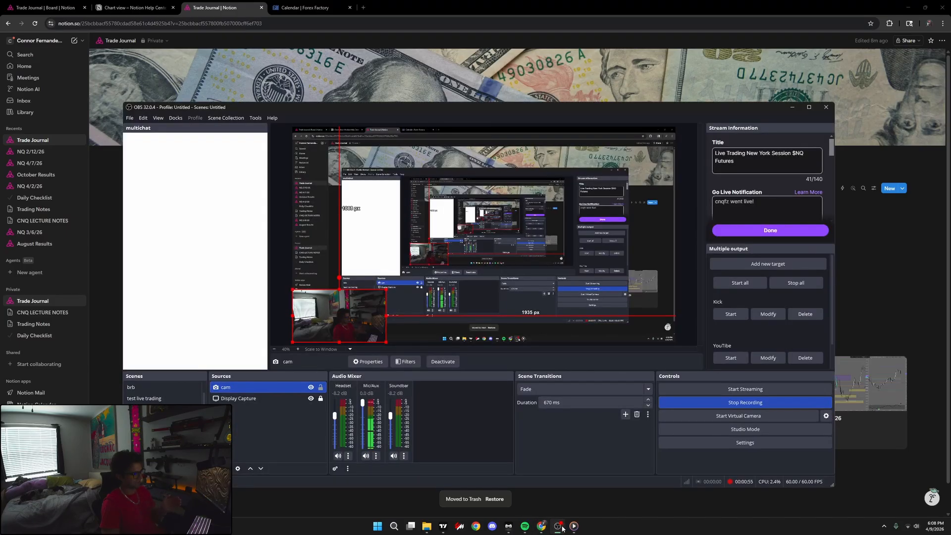
left_click(561, 527)
- Create a new private page and title it "Trade Journal"
left_click(75, 42)
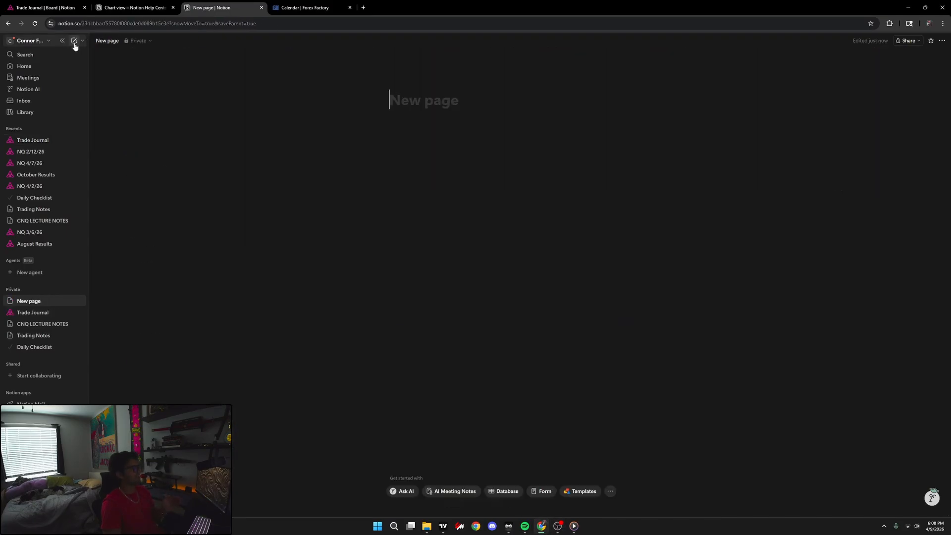
type("T")
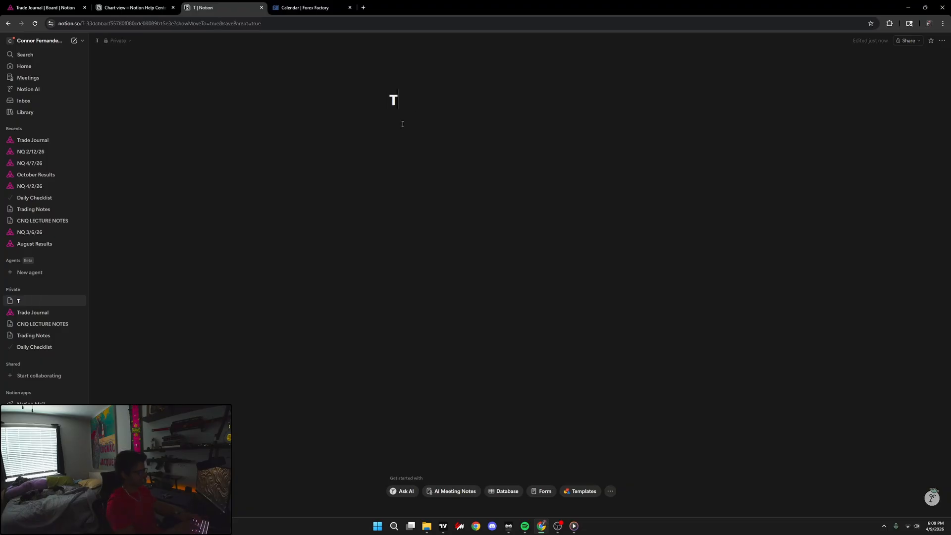
type("rade Jounral")
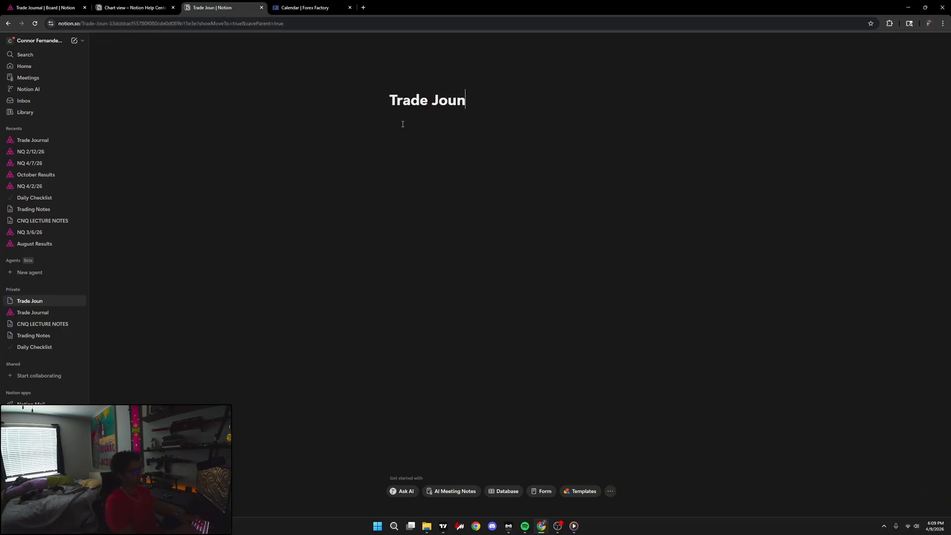
key("BackSpace")
type("runal")
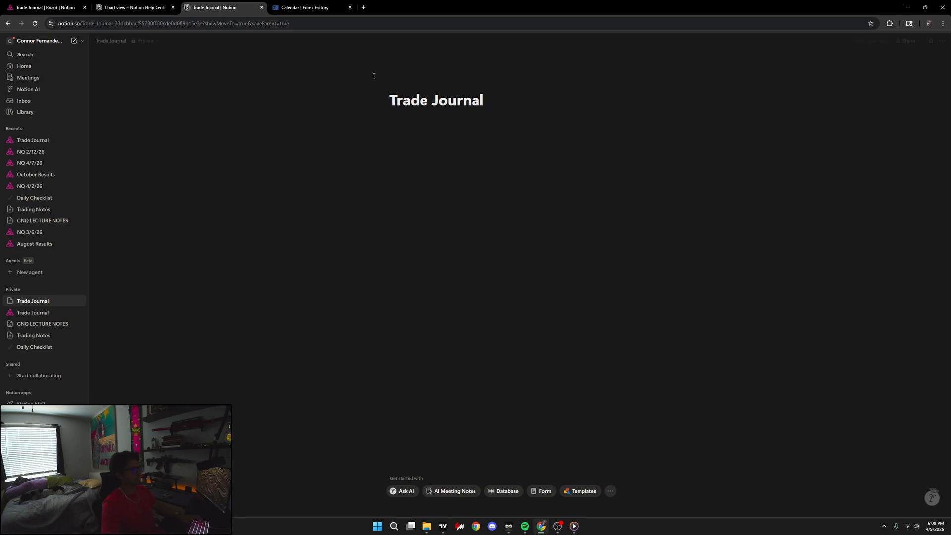
- Add an icon to the new Trade Journal page and set it to the bomb emoji
left_click(375, 76)
scroll(360, 199, "down", 5)
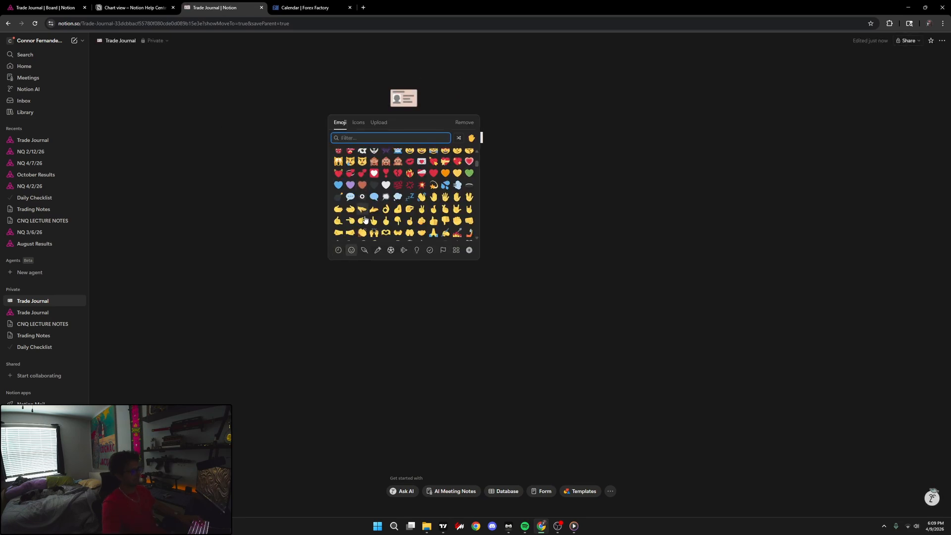
scroll(347, 193, "up", 5)
scroll(367, 218, "down", 8)
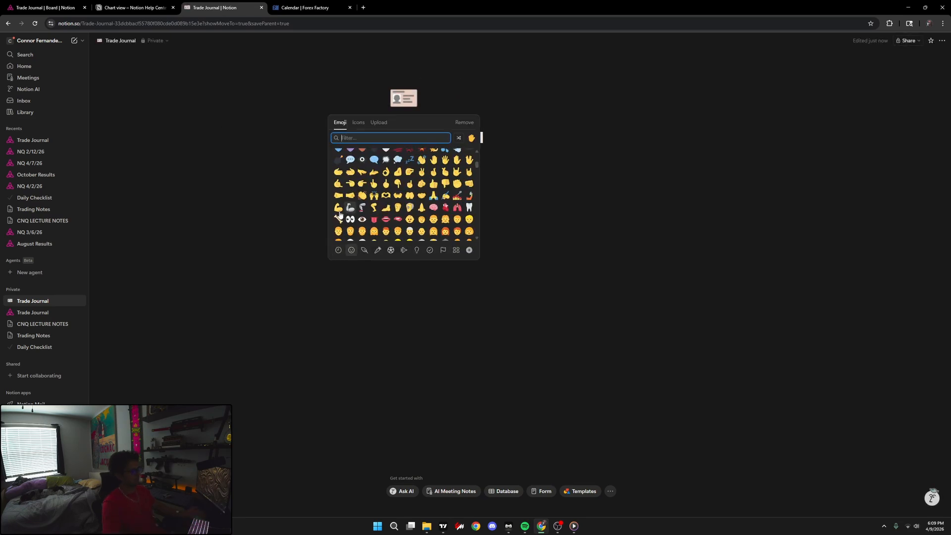
scroll(366, 217, "up", 8)
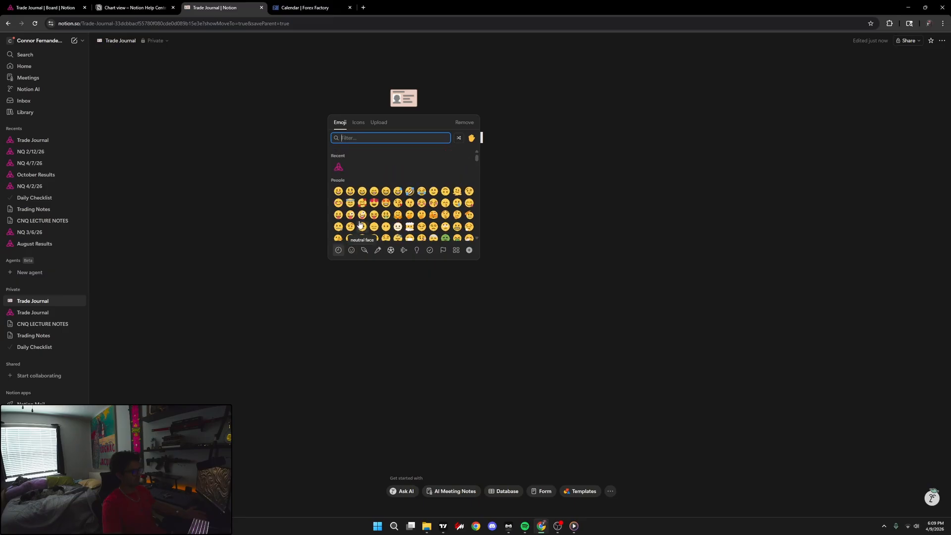
scroll(347, 198, "down", 4)
left_click(341, 195)
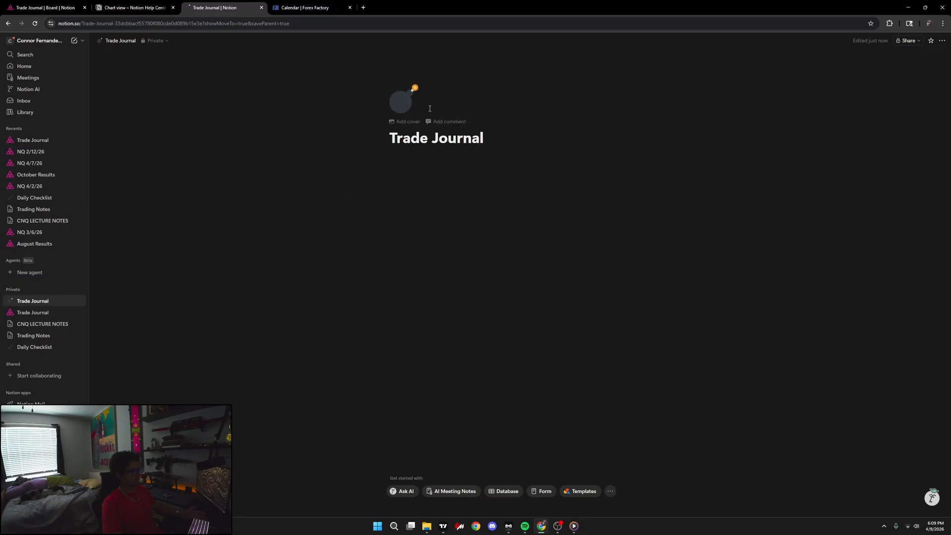
- Change the page icon to the green heart emoji and add a cover image to the page
left_click(405, 105)
scroll(362, 196, "down", 4)
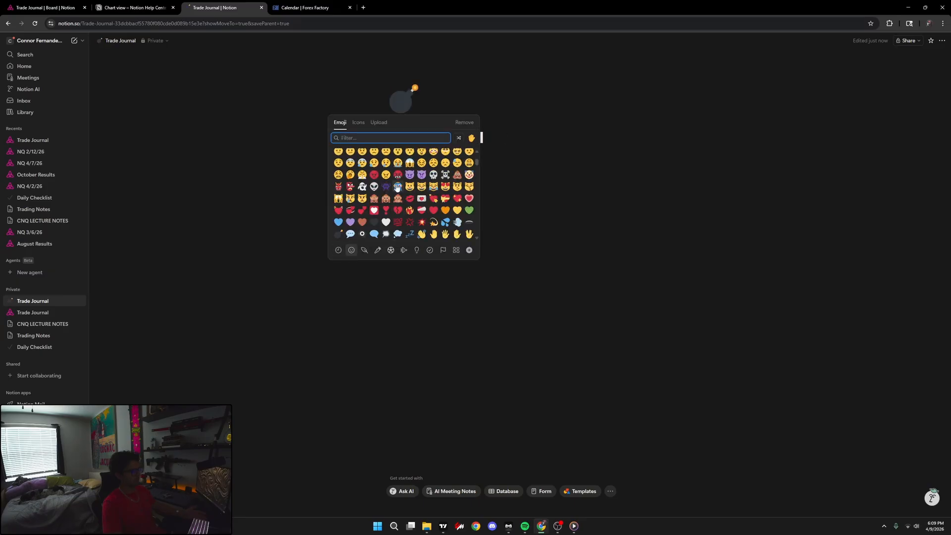
left_click(468, 210)
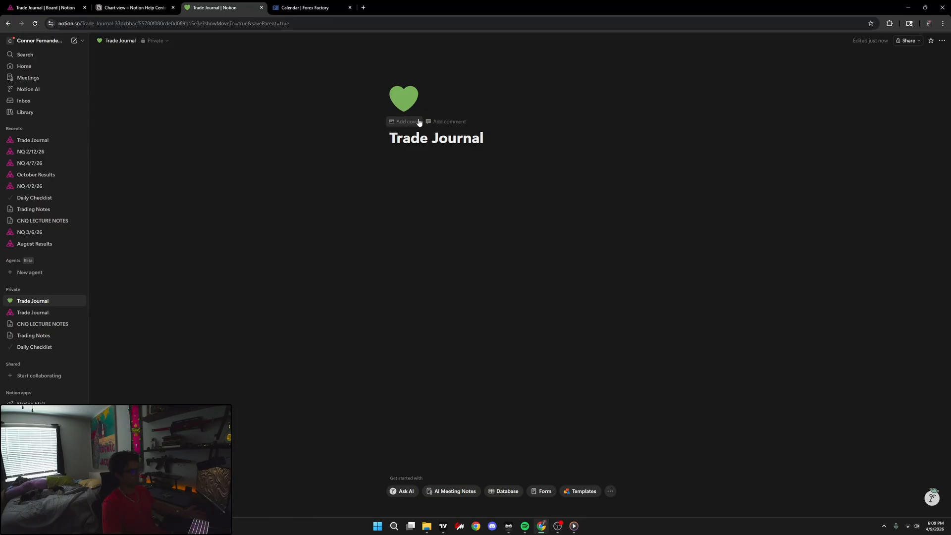
left_click(405, 122)
- Change the page icon to the recently used pink triangular knot icon
left_click(404, 156)
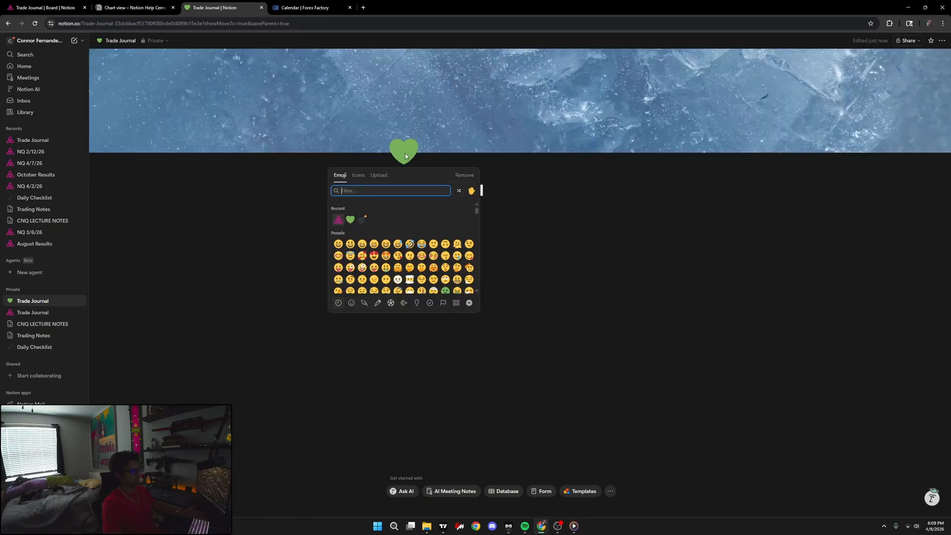
scroll(355, 250, "down", 5)
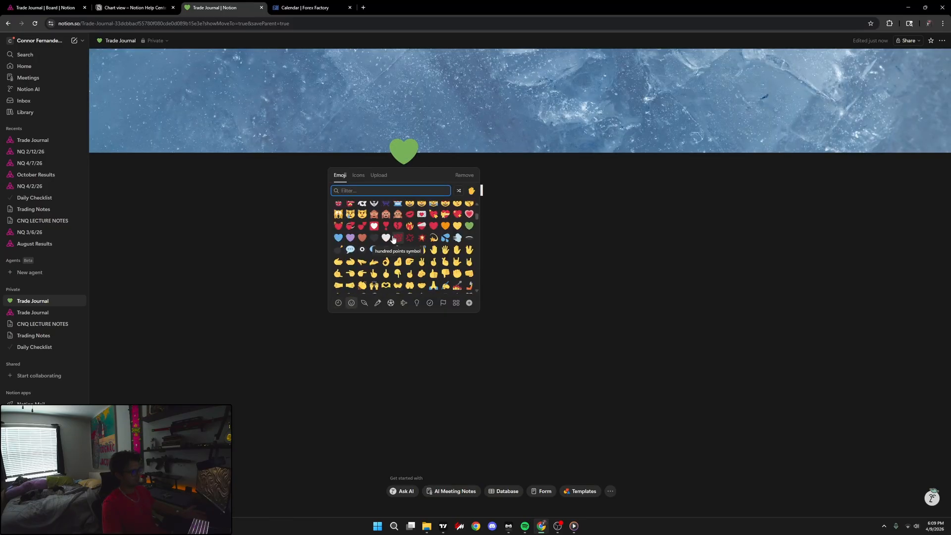
left_click(469, 237)
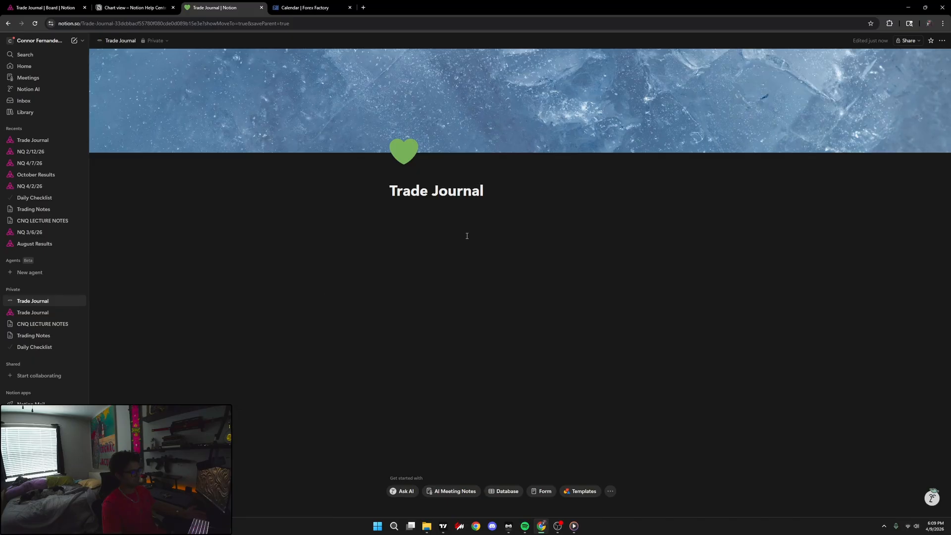
left_click(405, 152)
left_click(338, 220)
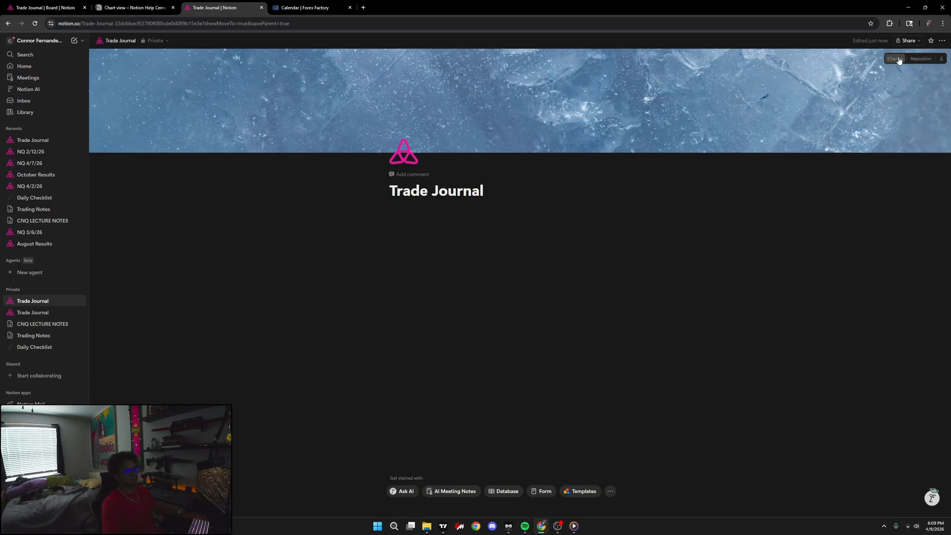
- Browse the gallery of cover images and check the existing Trade Journal's cover for reference
left_click(894, 59)
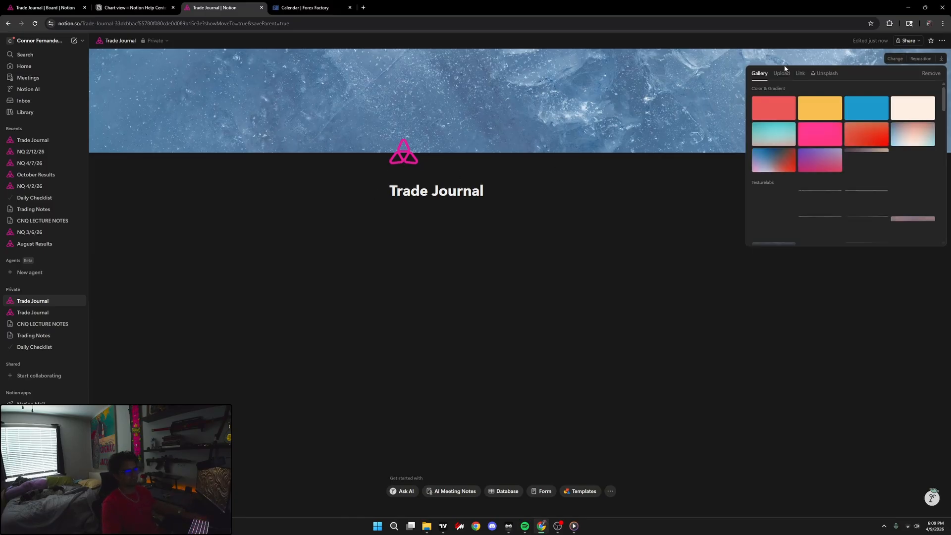
left_click(733, 226)
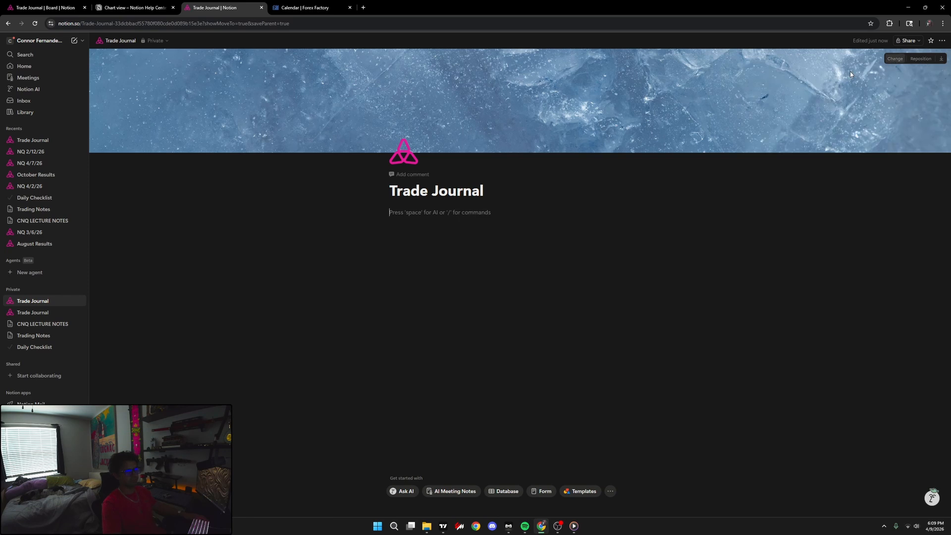
left_click(889, 59)
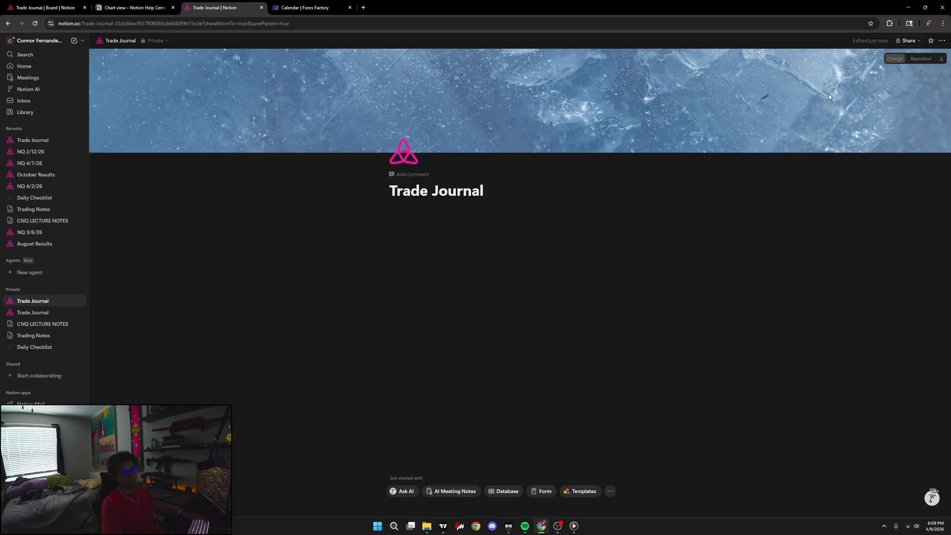
scroll(781, 150, "down", 5)
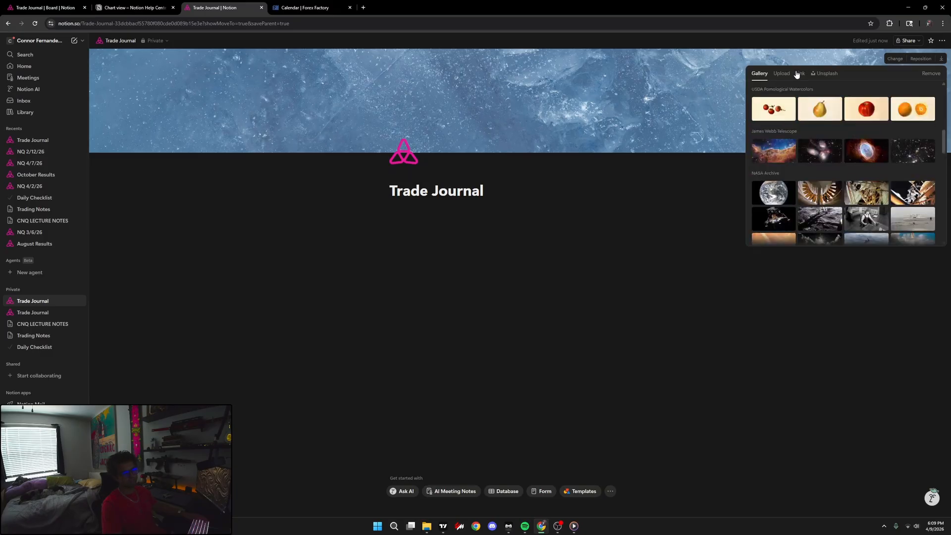
scroll(877, 165, "down", 1)
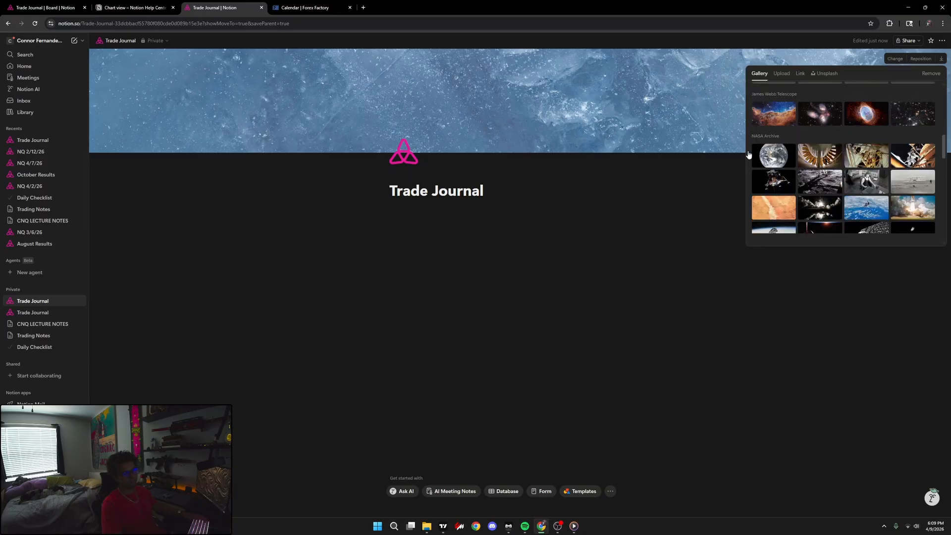
scroll(918, 157, "down", 2)
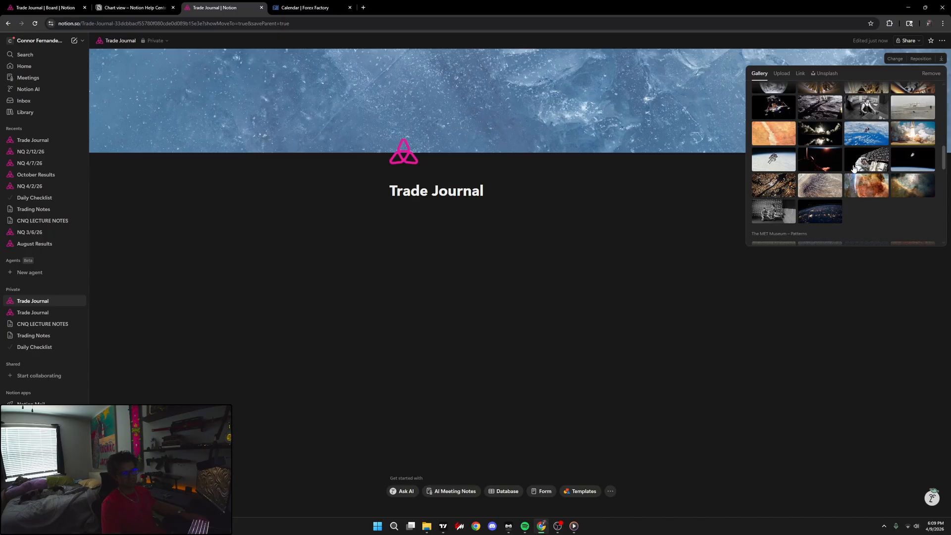
left_click(44, 8)
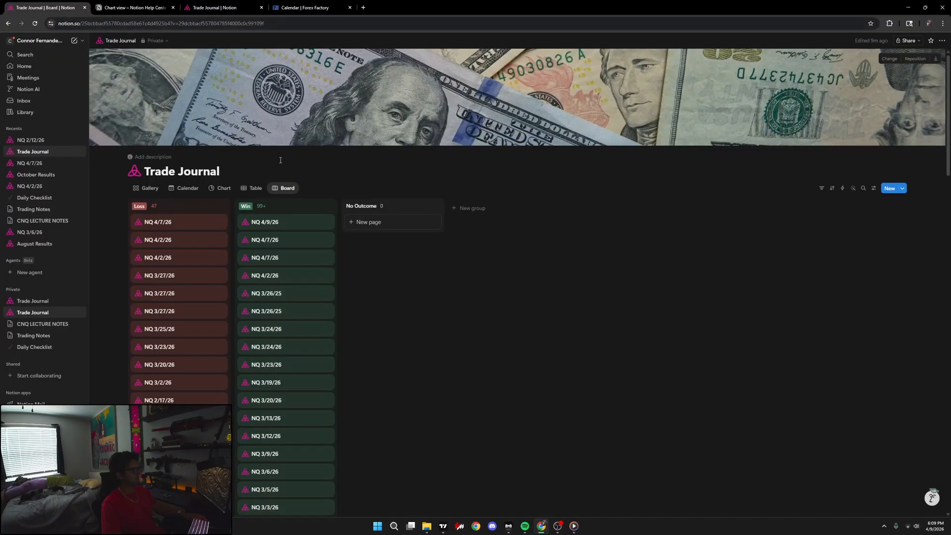
left_click(199, 14)
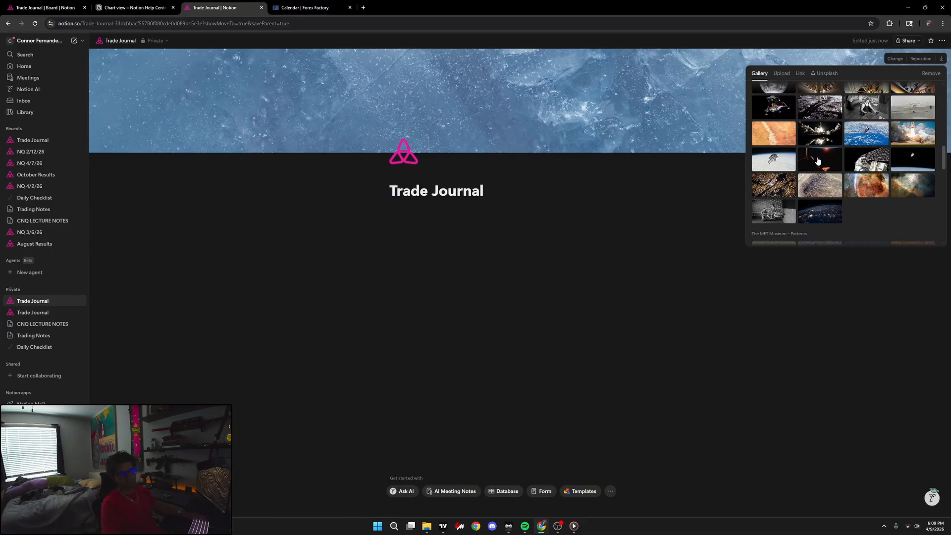
- Try several NASA Archive images and Japanese prints from the gallery as the page cover
left_click(912, 161)
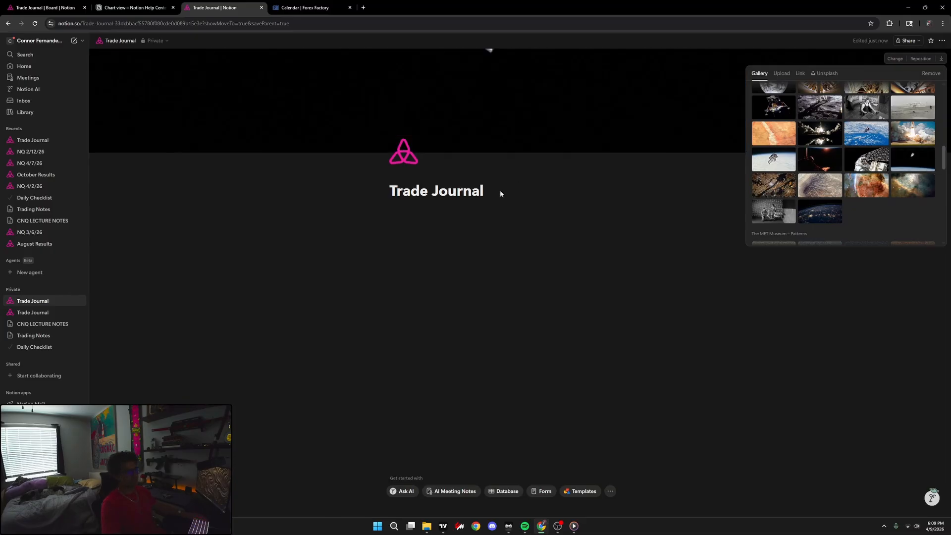
left_click(822, 169)
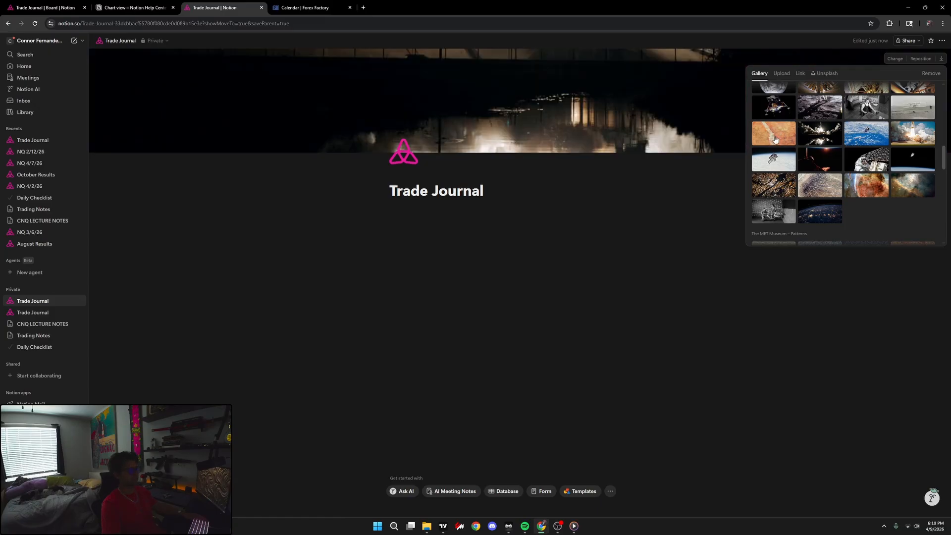
scroll(791, 199, "down", 5)
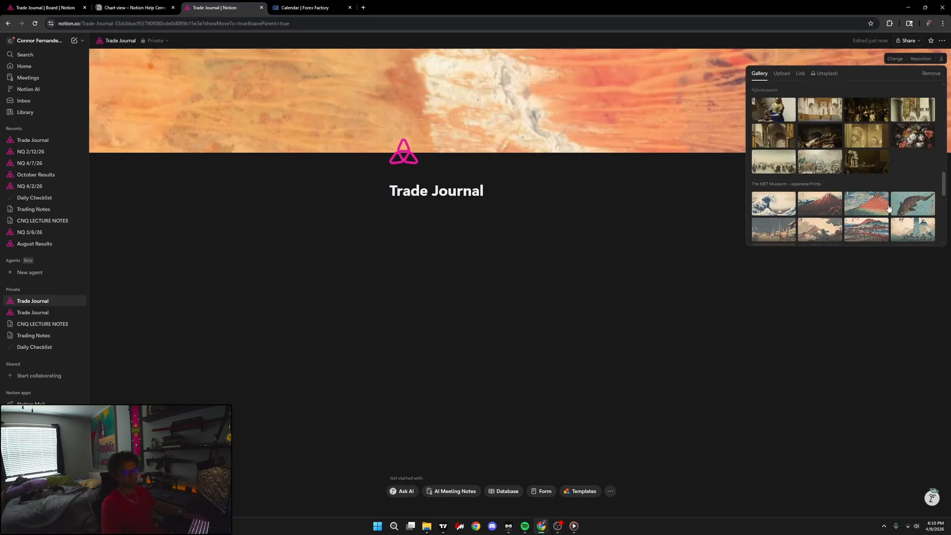
left_click(886, 208)
left_click(787, 203)
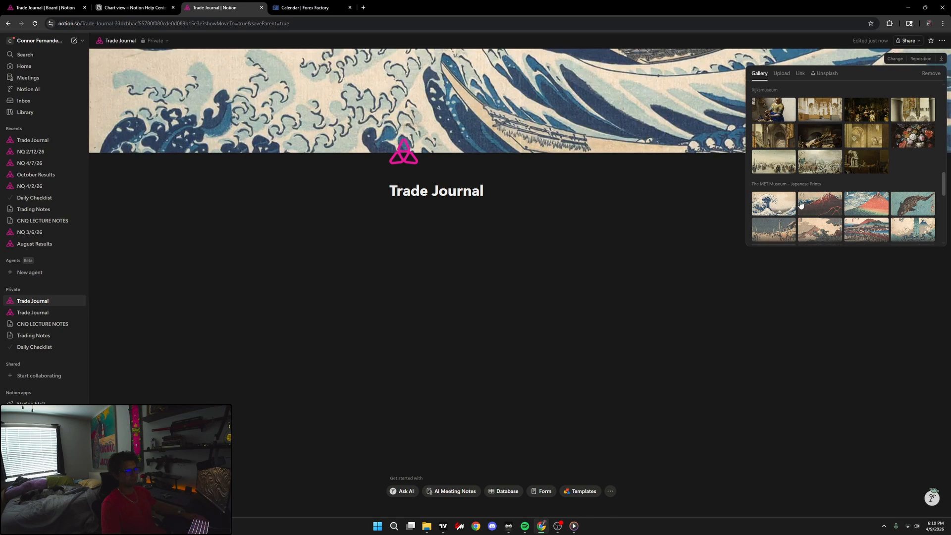
left_click(823, 206)
left_click(911, 204)
- Set the page cover to the Hudson River School painting of a calm lake with mountains and a wooded island
scroll(848, 179, "up", 3)
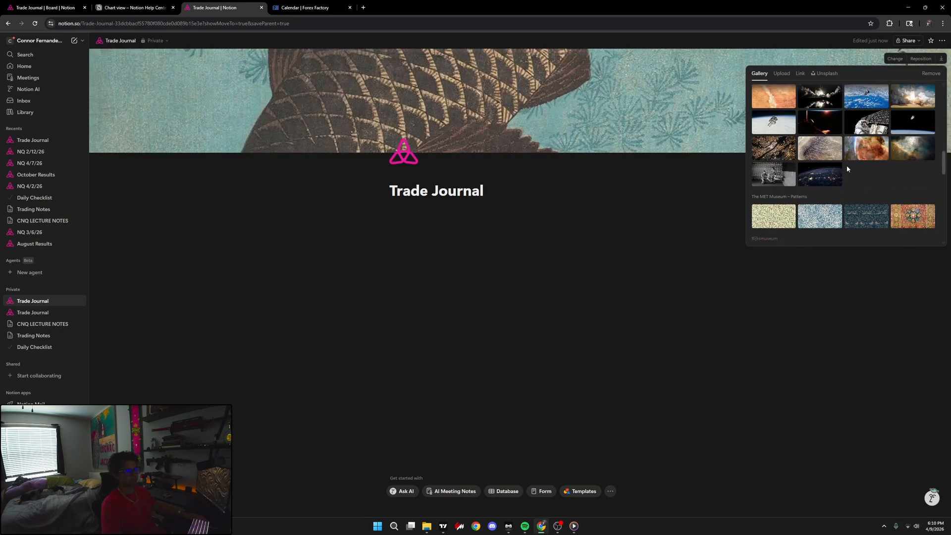
scroll(848, 178, "down", 2)
scroll(847, 208, "up", 5)
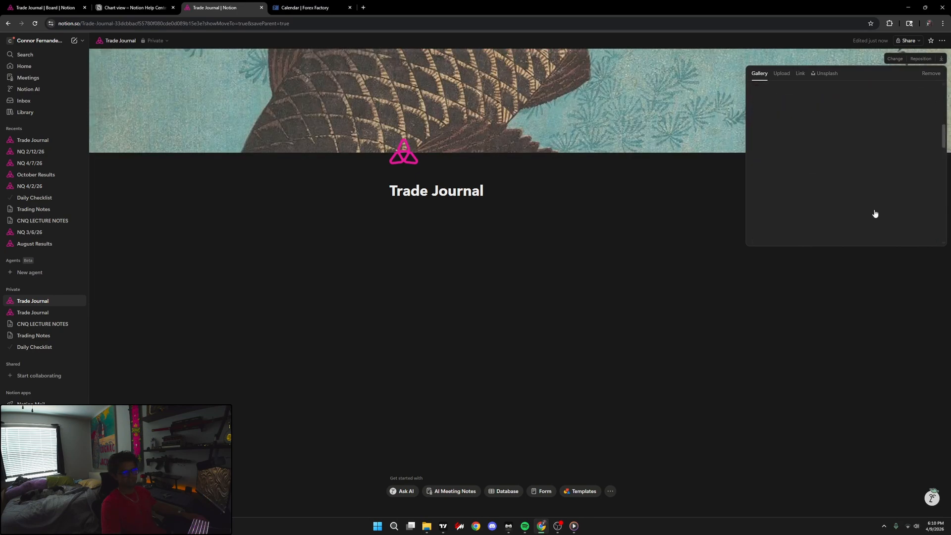
scroll(828, 177, "down", 3)
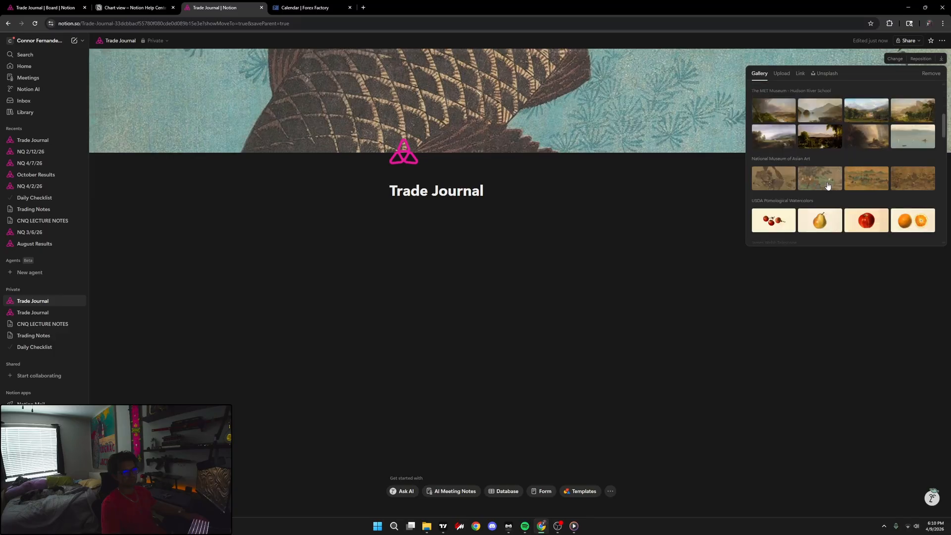
left_click(818, 120)
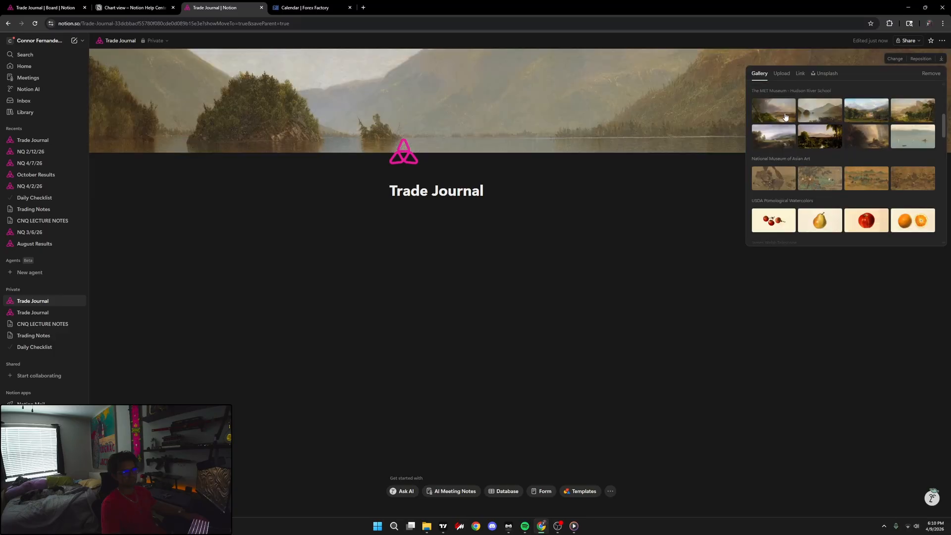
left_click(484, 213)
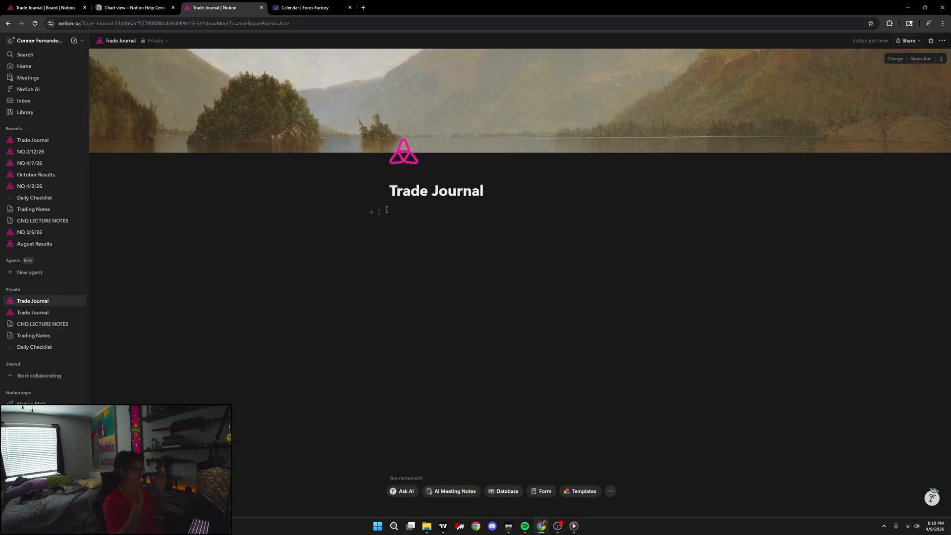
left_click(386, 210)
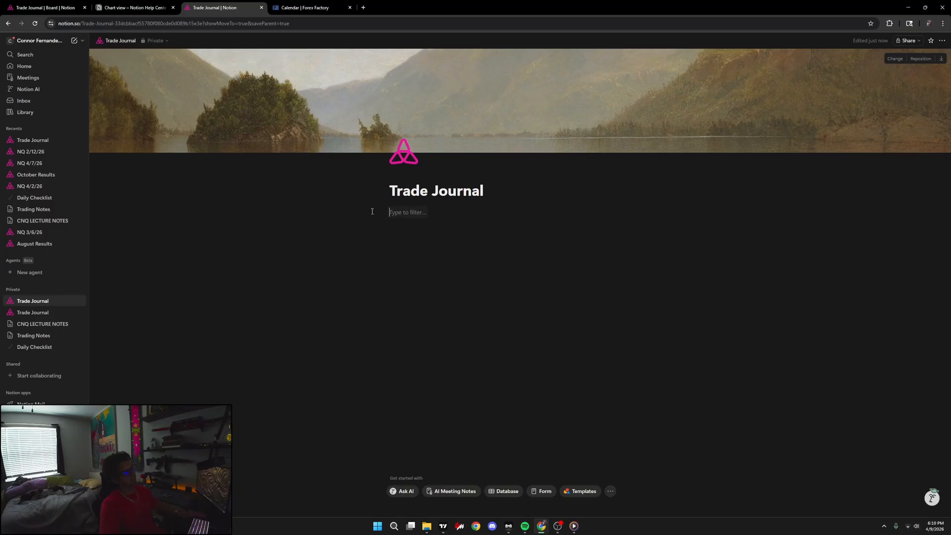
type("/")
key("BackSpace")
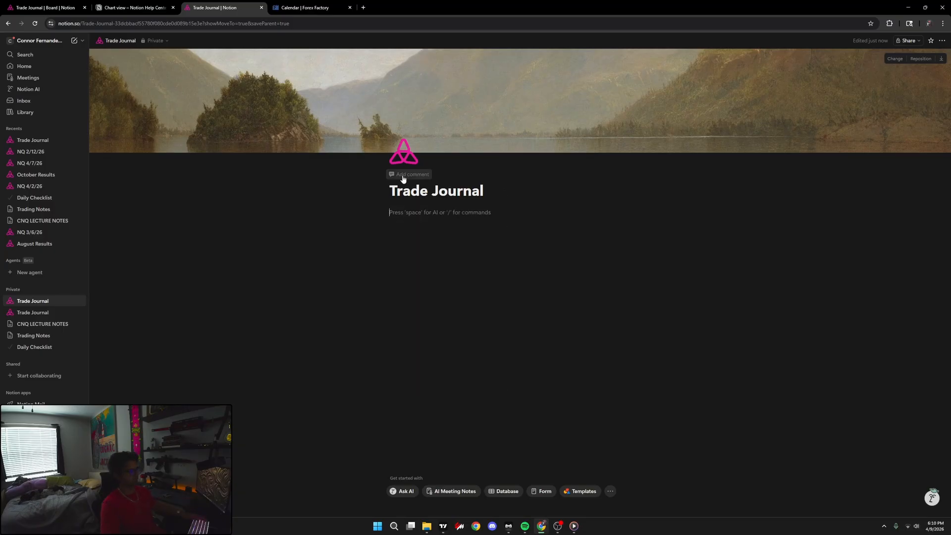
- Turn the Trade Journal page into a calendar database and add a gallery view placed ahead of the calendar view
left_click(612, 493)
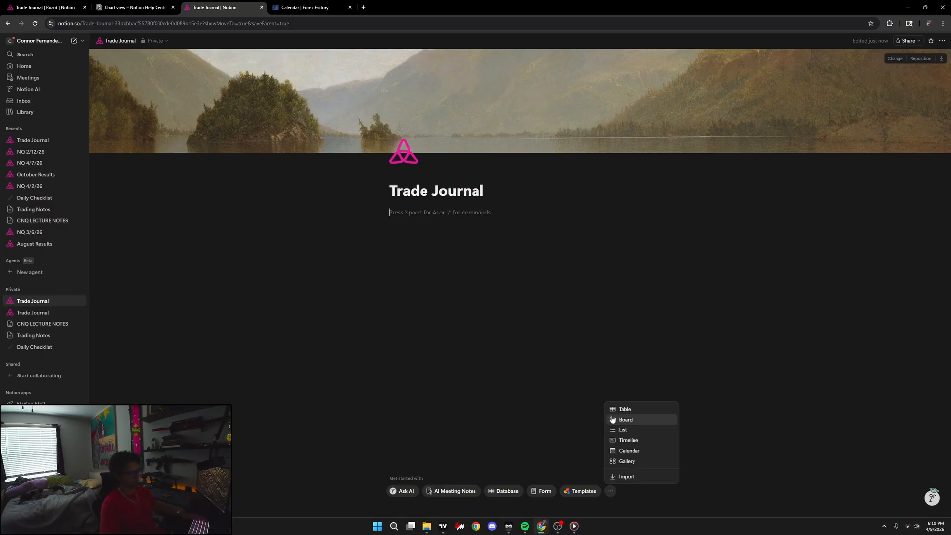
left_click(627, 452)
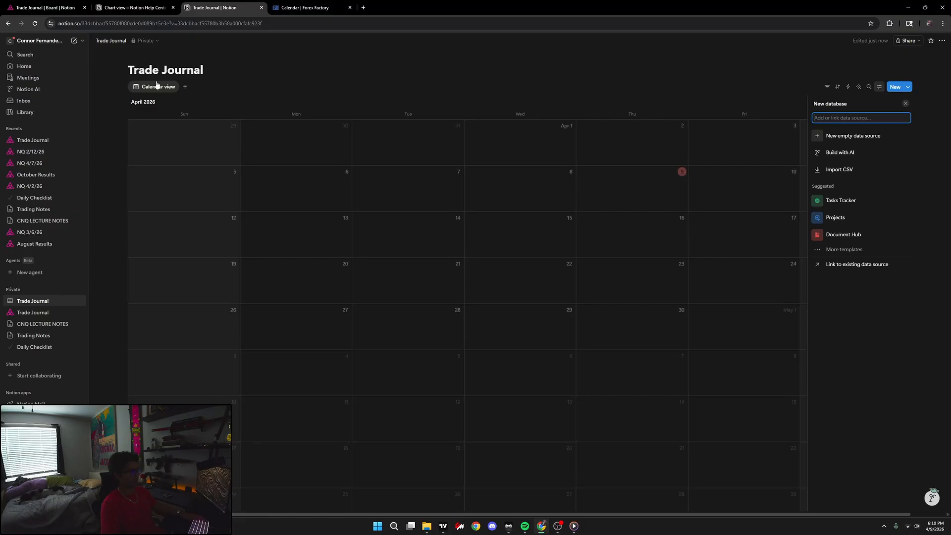
left_click(185, 87)
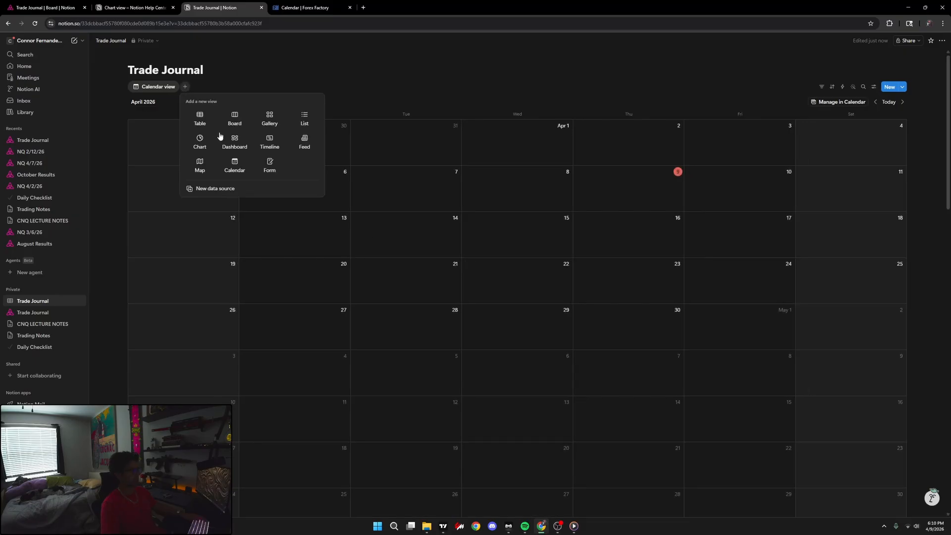
left_click(268, 126)
left_click_drag(203, 87, 142, 87)
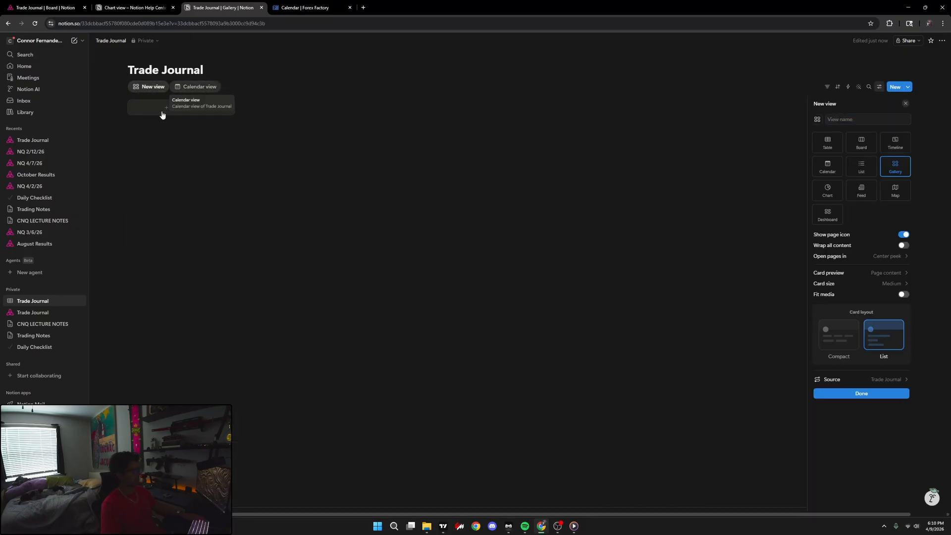
left_click(202, 148)
- Create a new blank entry in the gallery view
left_click(145, 106)
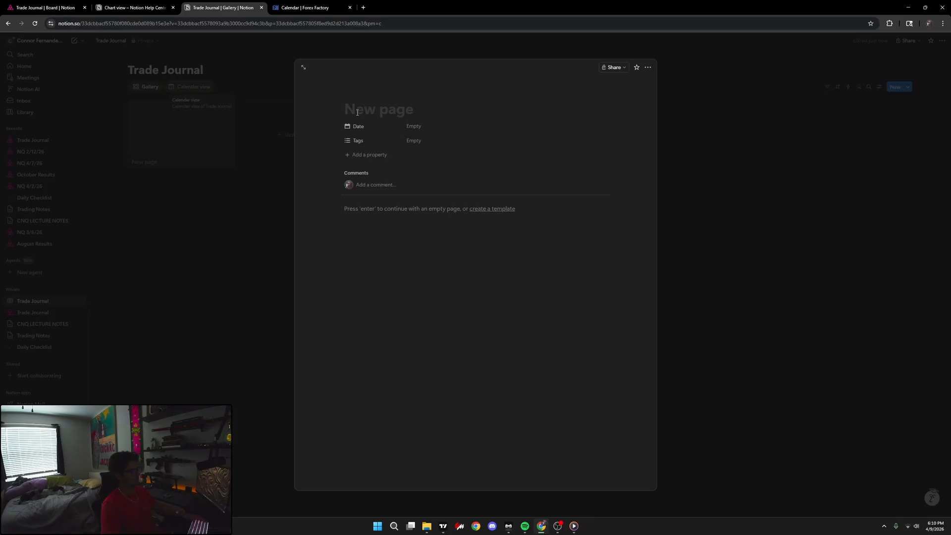
left_click(361, 141)
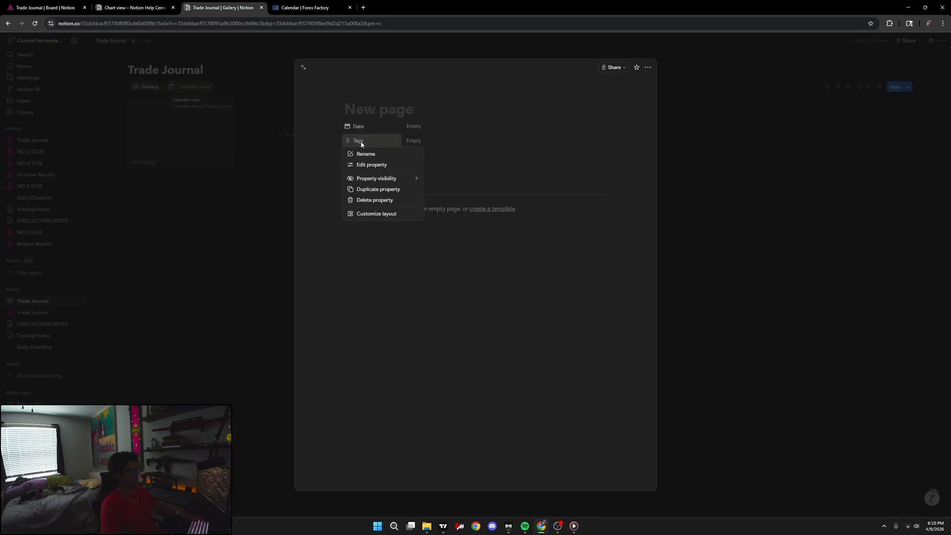
left_click(438, 143)
left_click(367, 145)
left_click(505, 133)
- Examine the properties of an NQ 4/7/26 entry in the existing journal, close the chart help page and return to the new entry
left_click(49, 8)
left_click(146, 188)
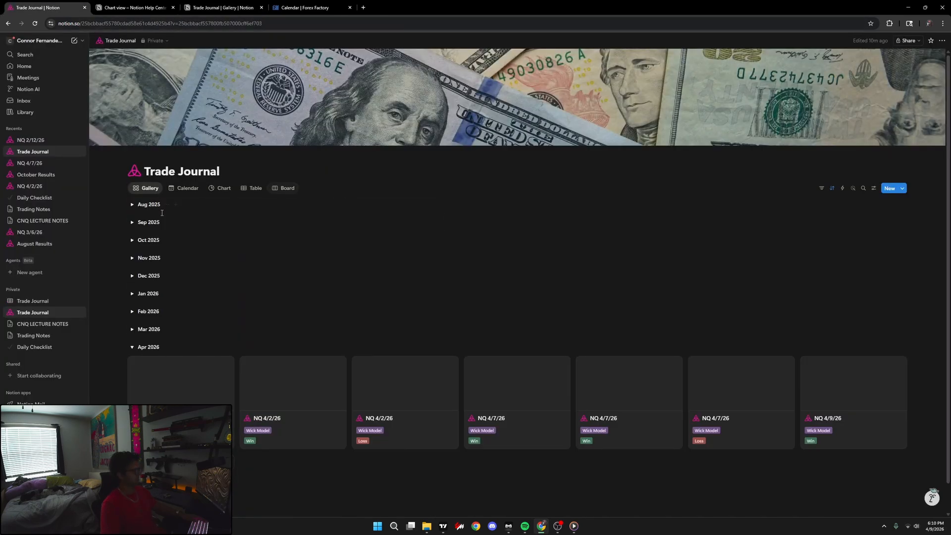
left_click(513, 406)
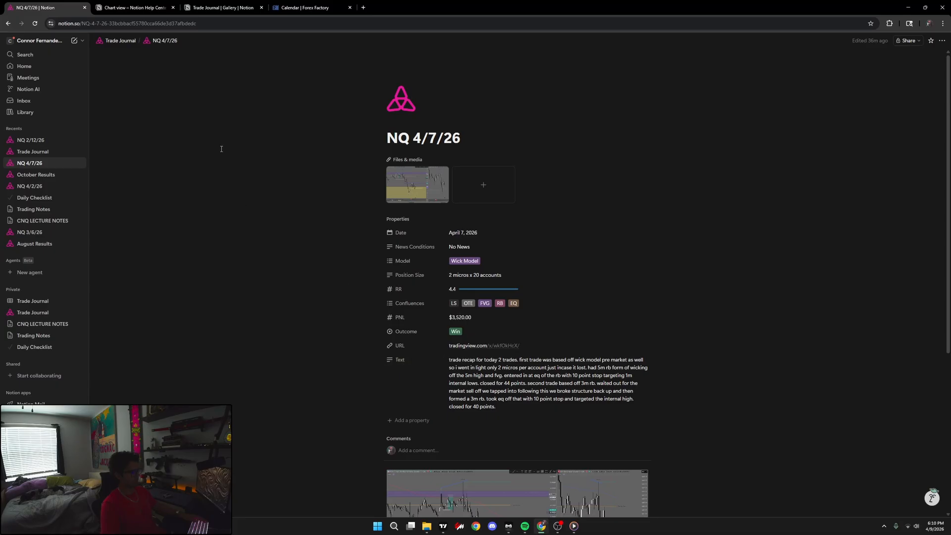
left_click(125, 9)
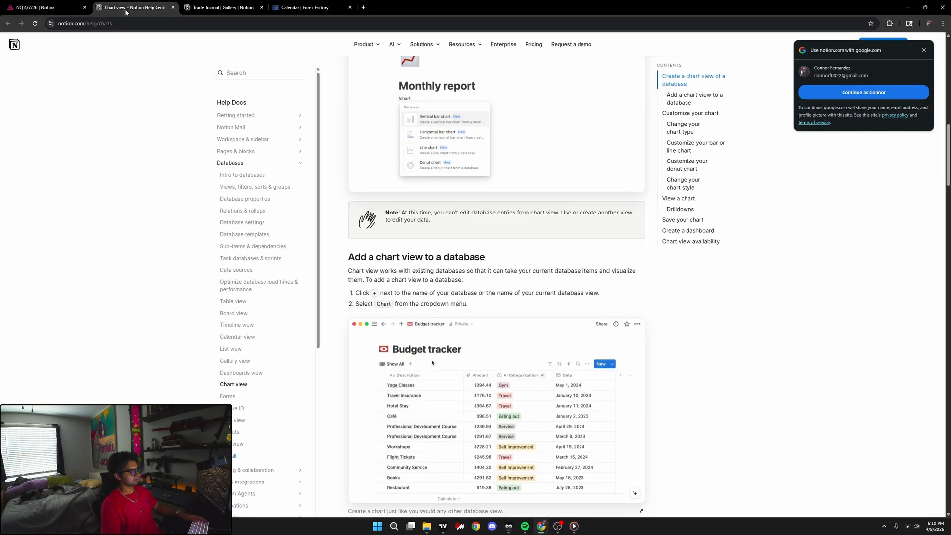
left_click(176, 9)
left_click(138, 9)
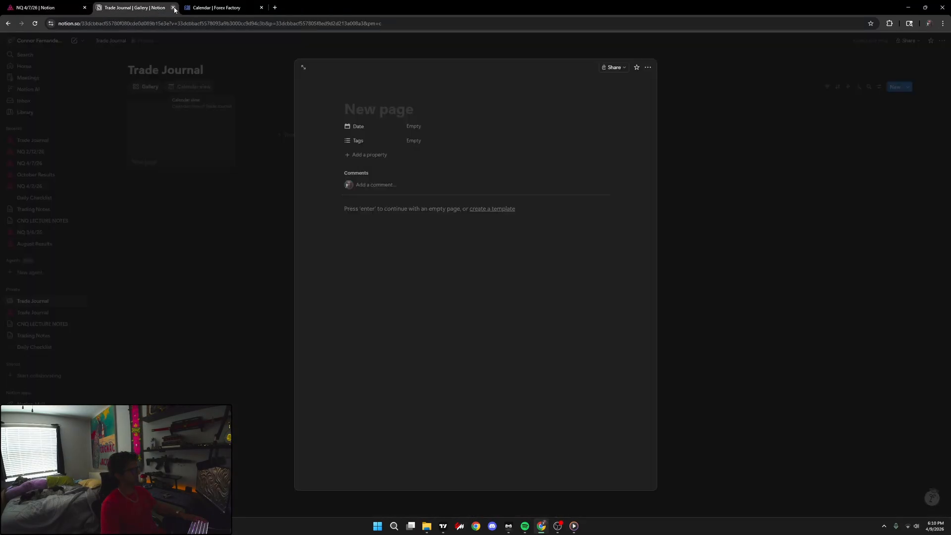
- Rename the new entry's Tags property to "Model"
left_click(367, 142)
left_click(366, 154)
key("BackSpace")
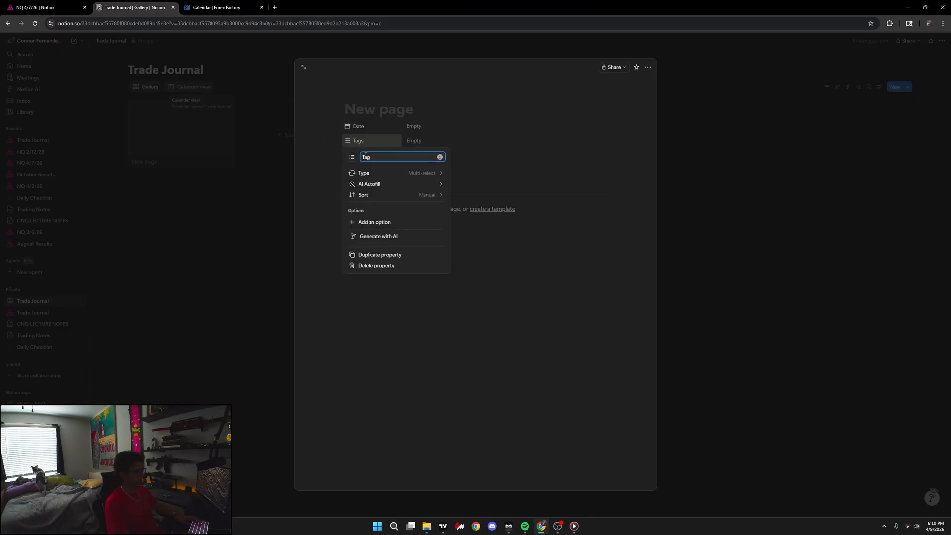
key("BackSpace")
key("BackSpace")
key("BackSpace")
type("Mdd")
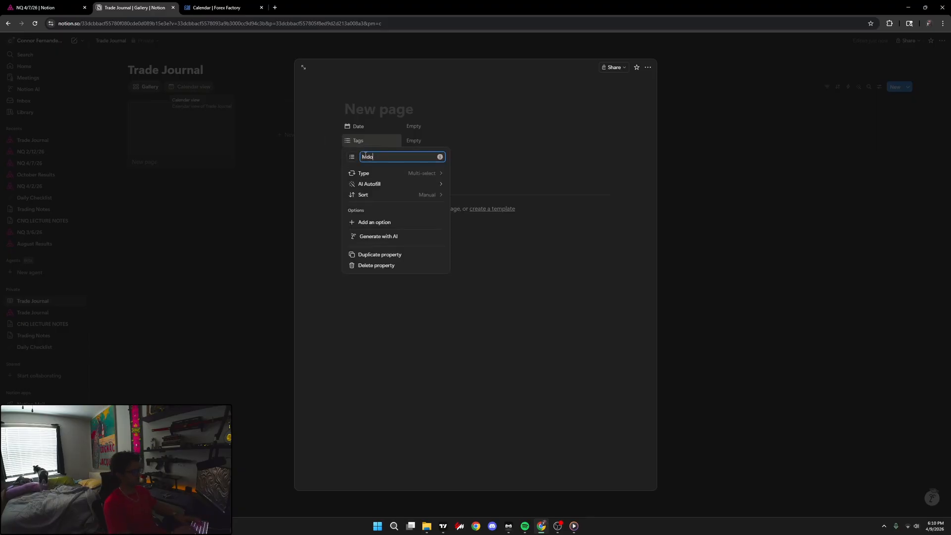
type("el")
- Add the options "model", "model 2" and "model 3" to the Model property
left_click(375, 222)
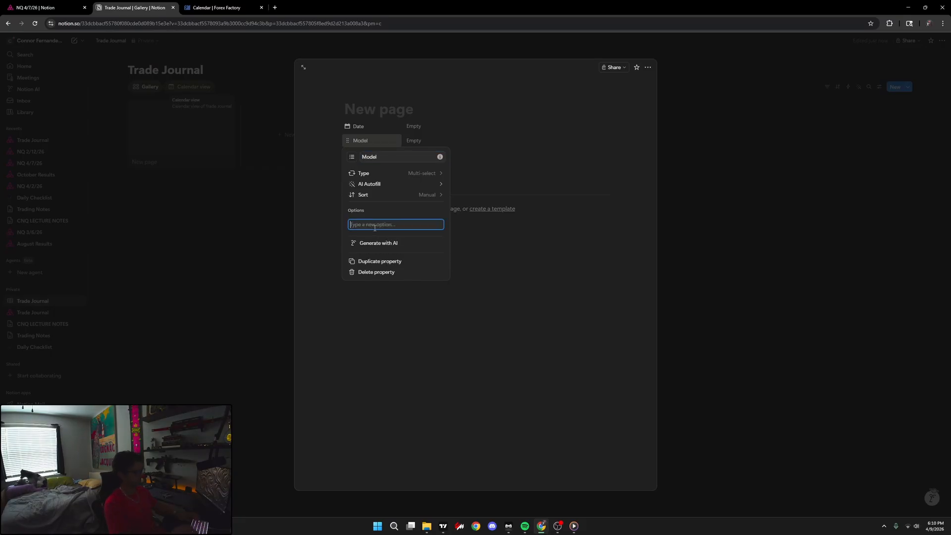
type("model")
key("Return")
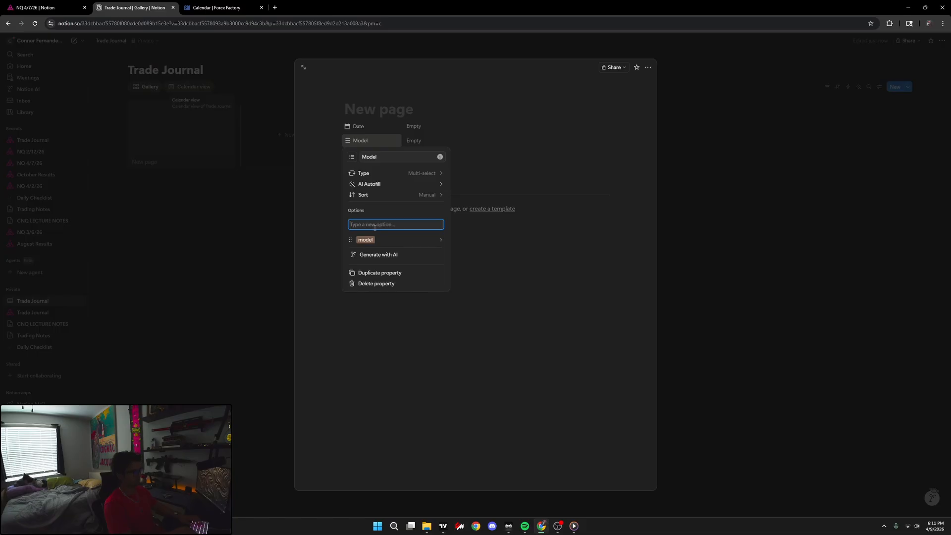
type("model 2")
key("Return")
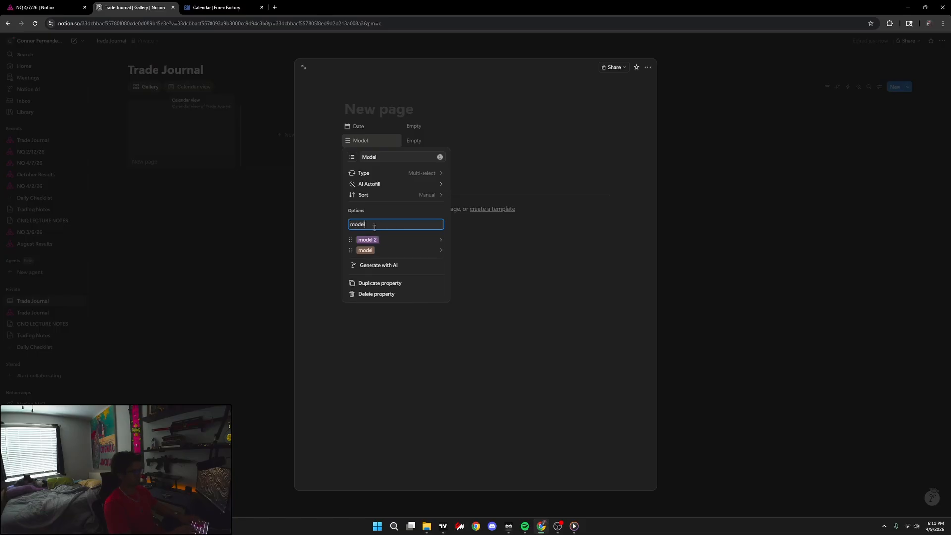
type("model 2")
key("BackSpace")
type("3")
key("Return")
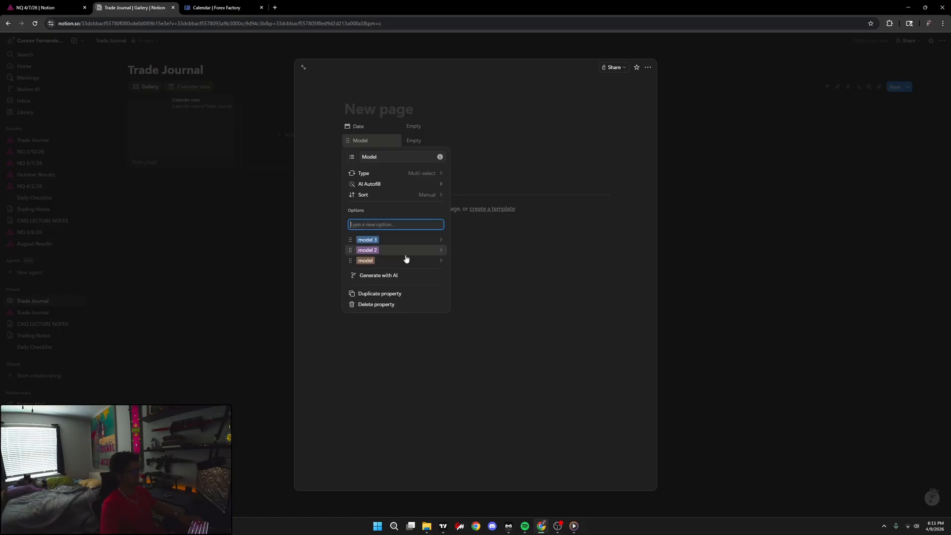
- Rename the Model property's option "model" to "model 1"
right_click(385, 246)
left_click(377, 242)
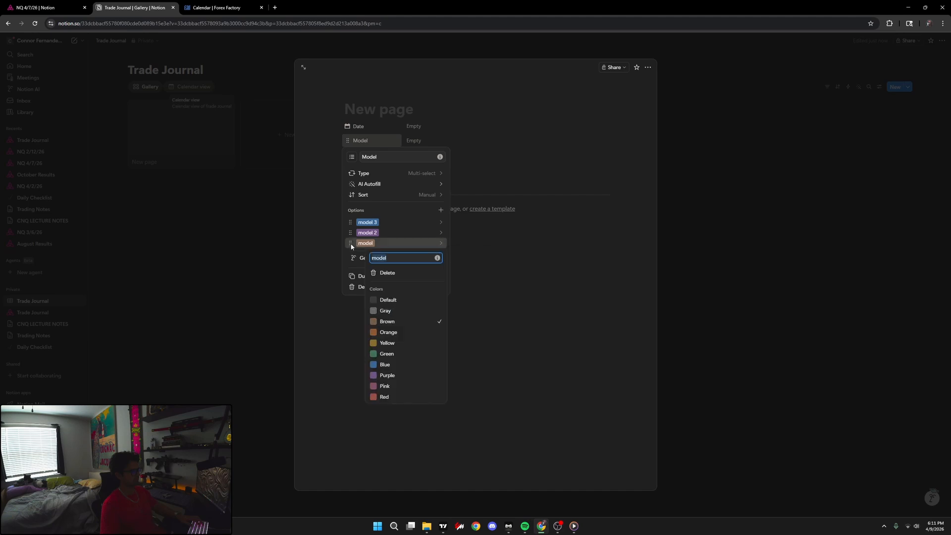
type("1")
key("Return")
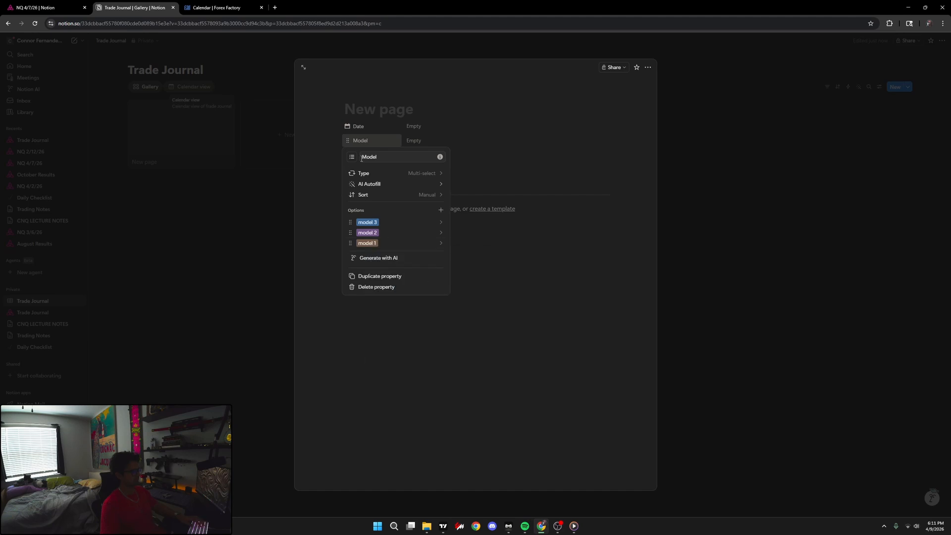
left_click(322, 227)
- Add a text property named "News Conditions" to the new entry and move it between Date and Model
left_click(350, 156)
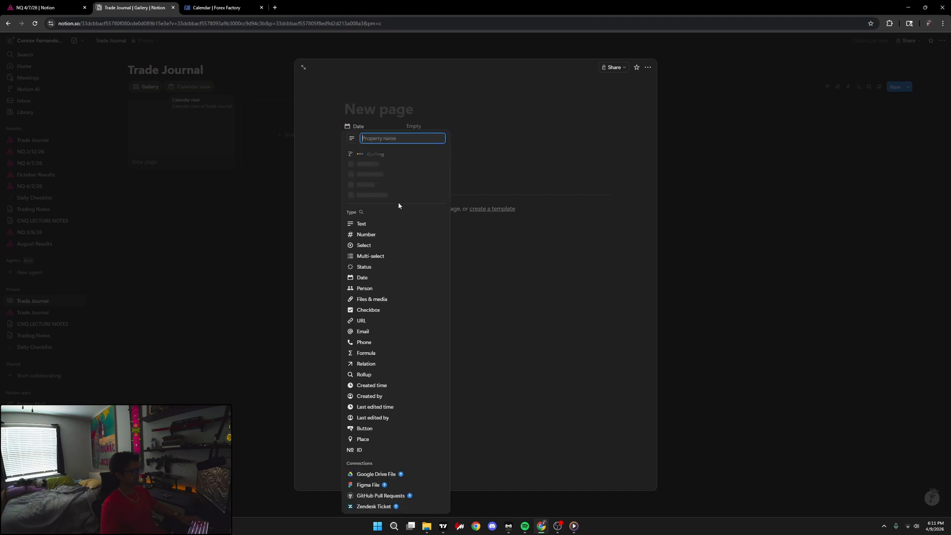
left_click(368, 225)
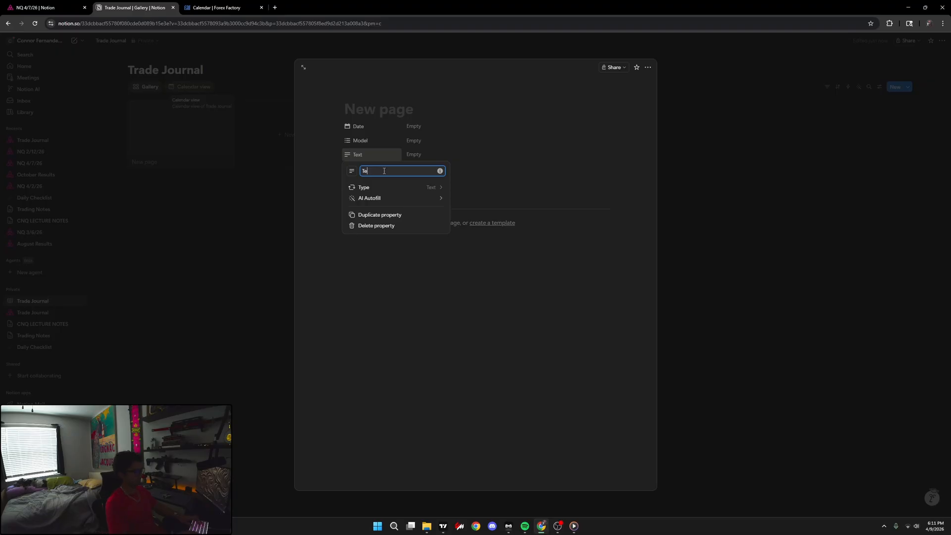
type("Date")
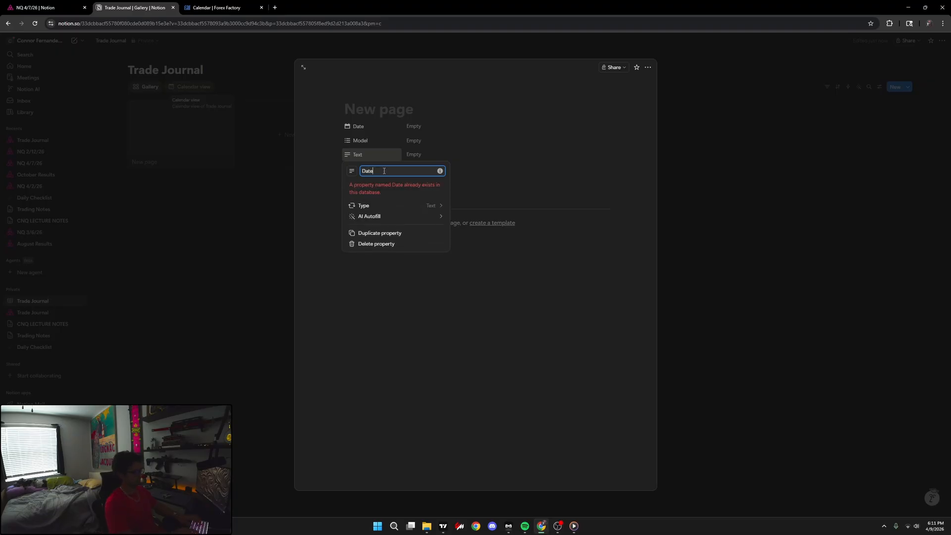
key("BackSpace")
key("BackSpace")
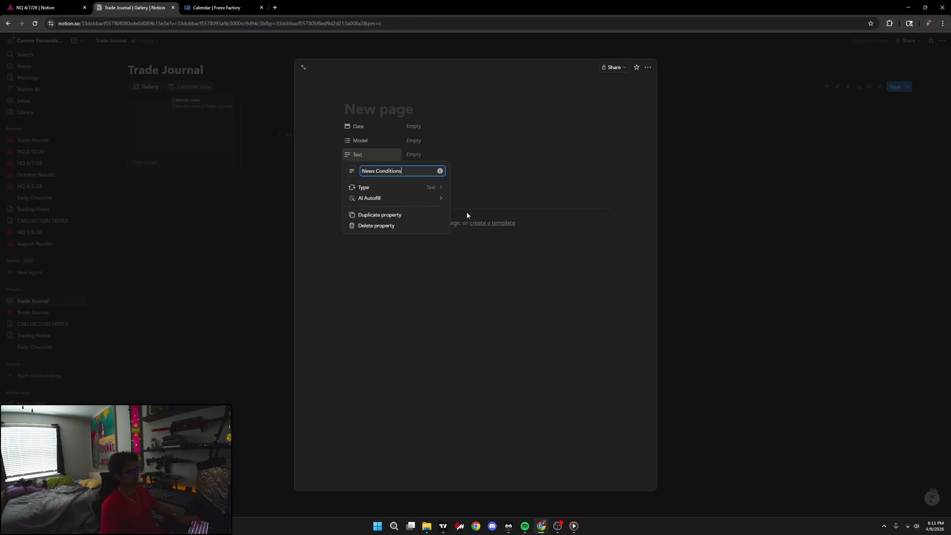
left_click(418, 265)
left_click_drag(347, 156, 348, 138)
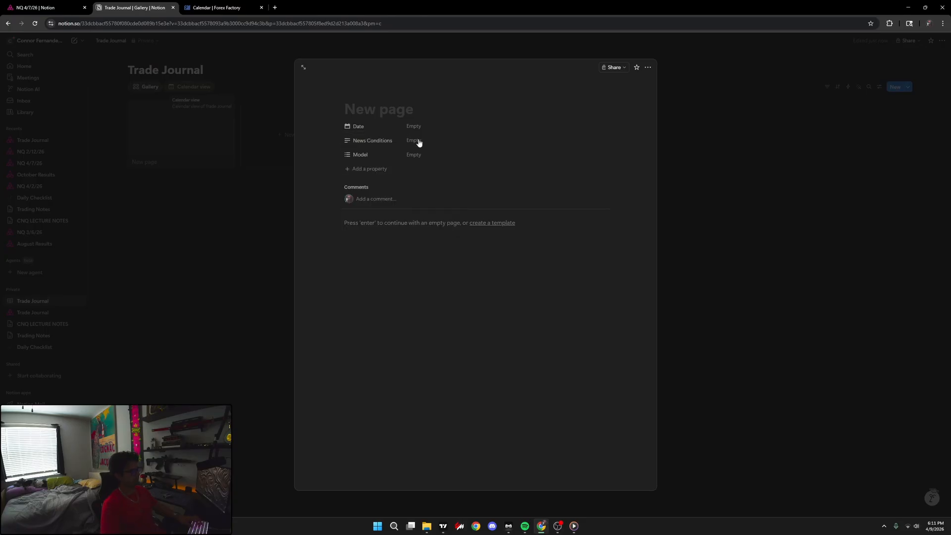
- Set the new entry's date to April 9, 2026 and title it "NQ 4/9/26"
left_click(421, 130)
left_click(459, 194)
left_click(381, 108)
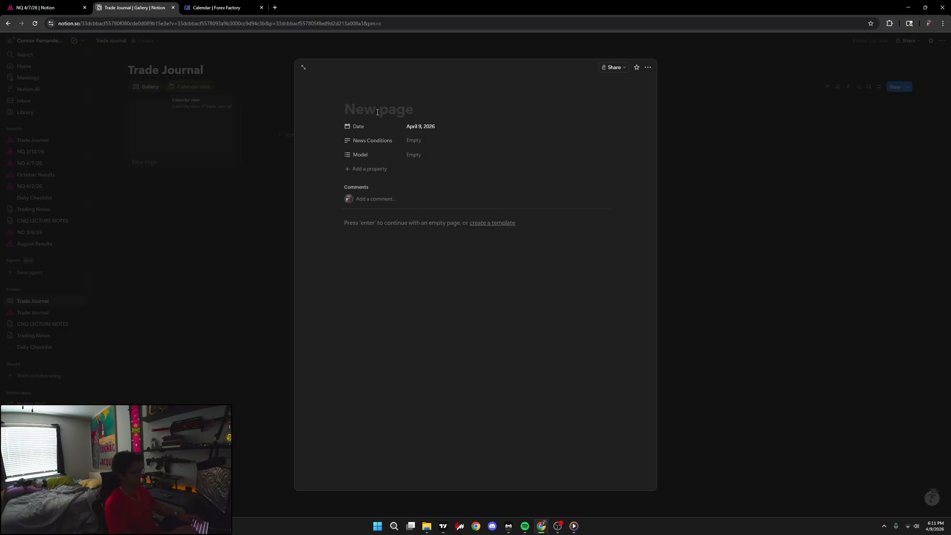
type("NQ")
type("4/9/26")
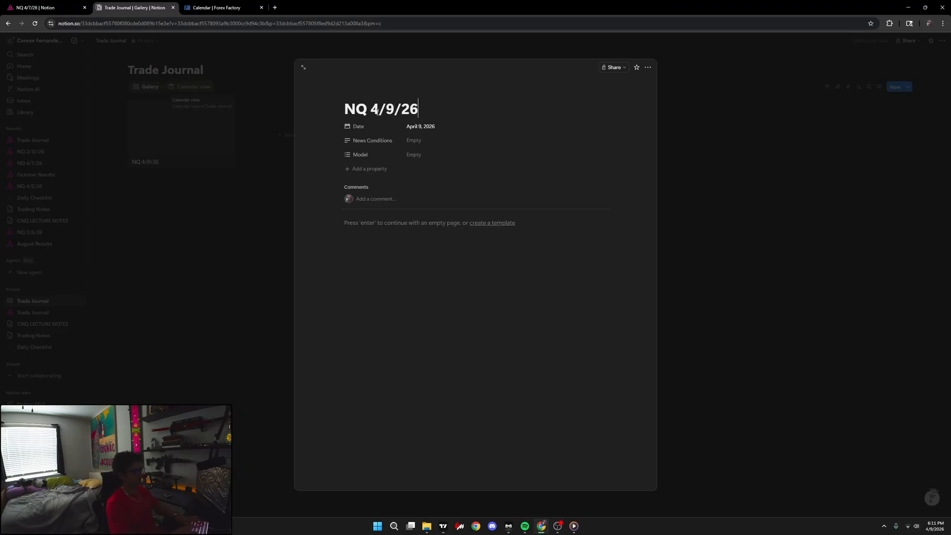
- Give the entry the pink triangular knot icon and, using the Forex Factory calendar, fill News Conditions with "Core price index at 8:30"
left_click(359, 94)
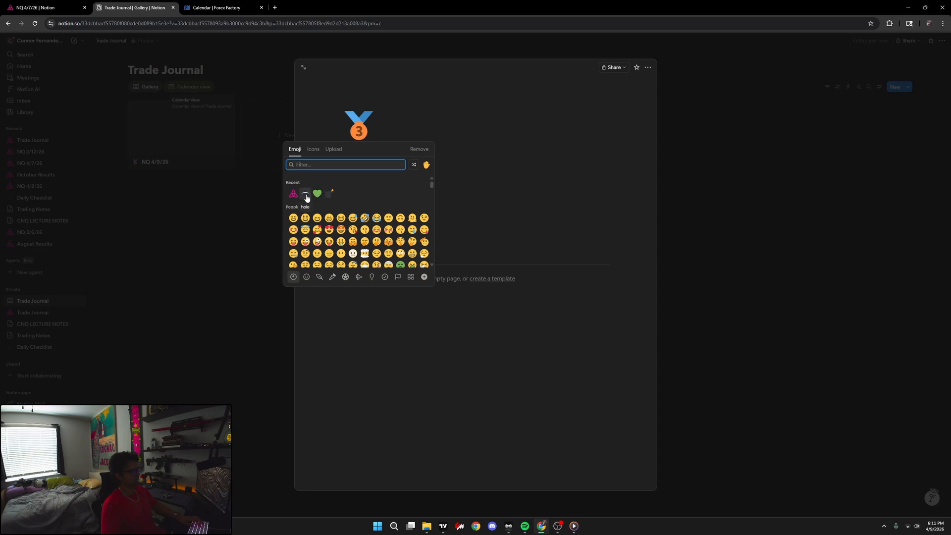
left_click(293, 193)
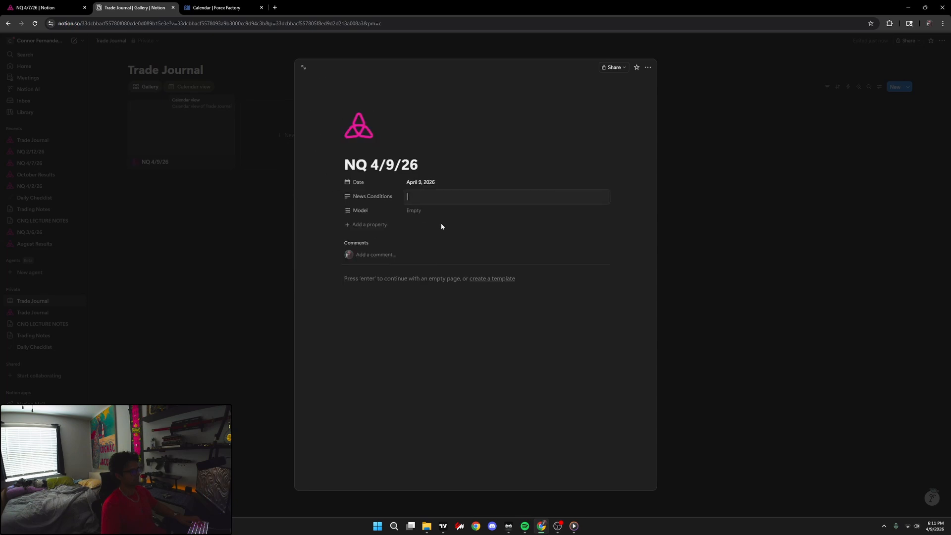
left_click(218, 7)
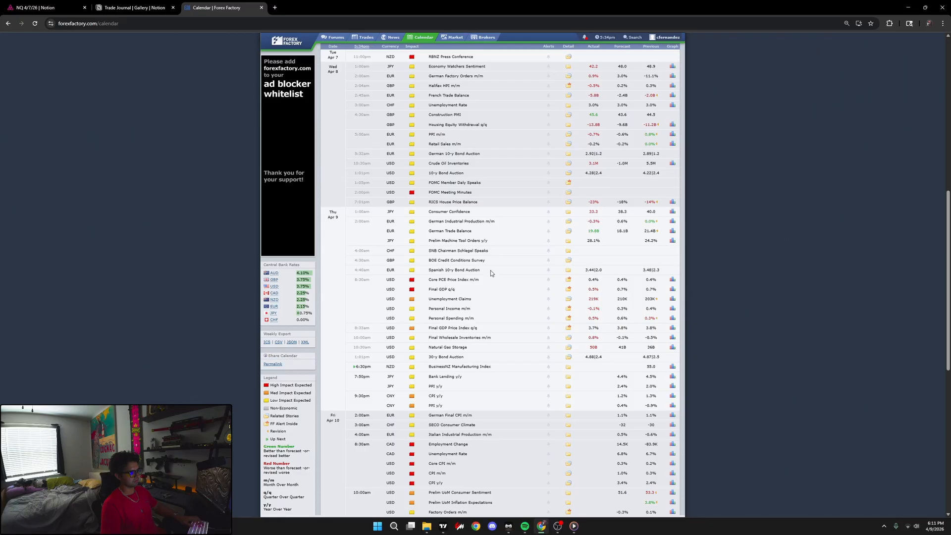
left_click(134, 7)
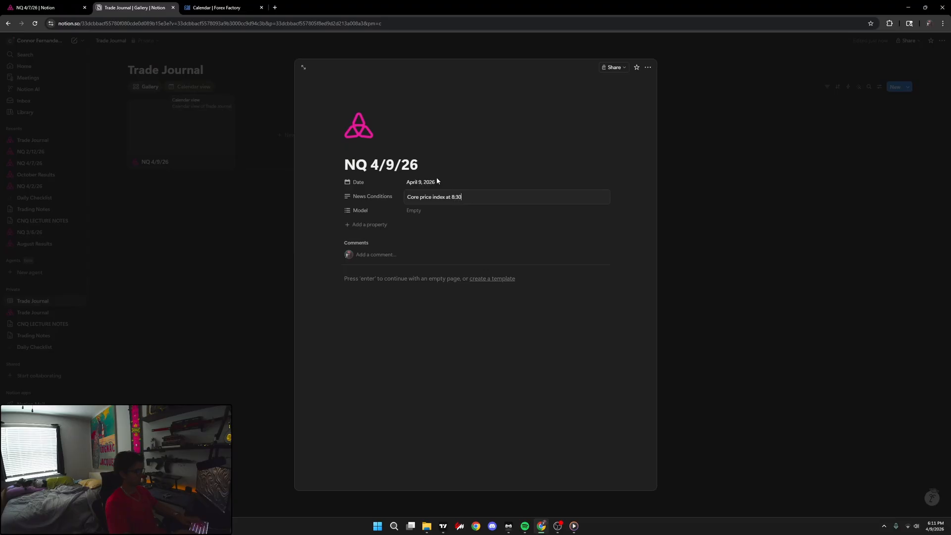
- Set the entry's Model to "model 2"
left_click(415, 210)
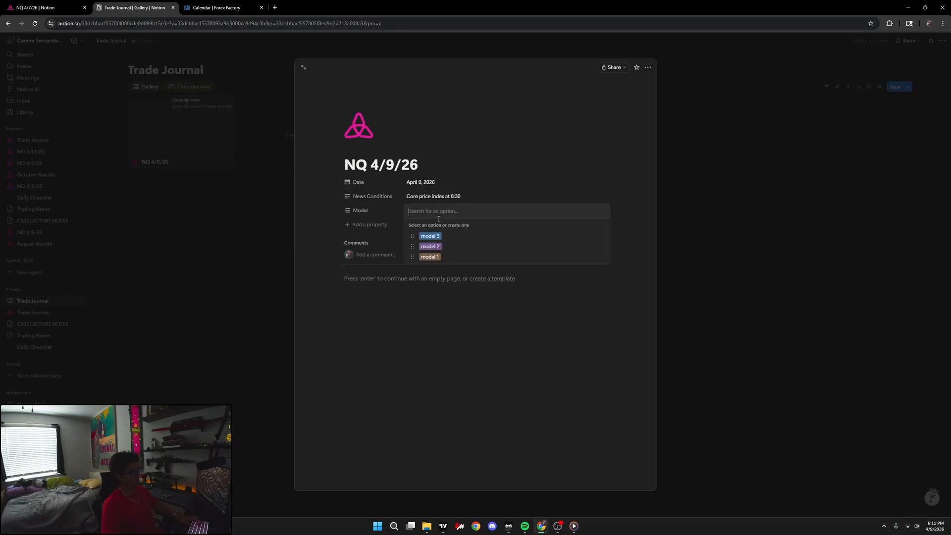
left_click(448, 247)
left_click(553, 186)
- Check the properties of the existing NQ 4/7/26 entry and add a text property named "Position Size" to the NQ 4/9/26 entry
left_click(371, 225)
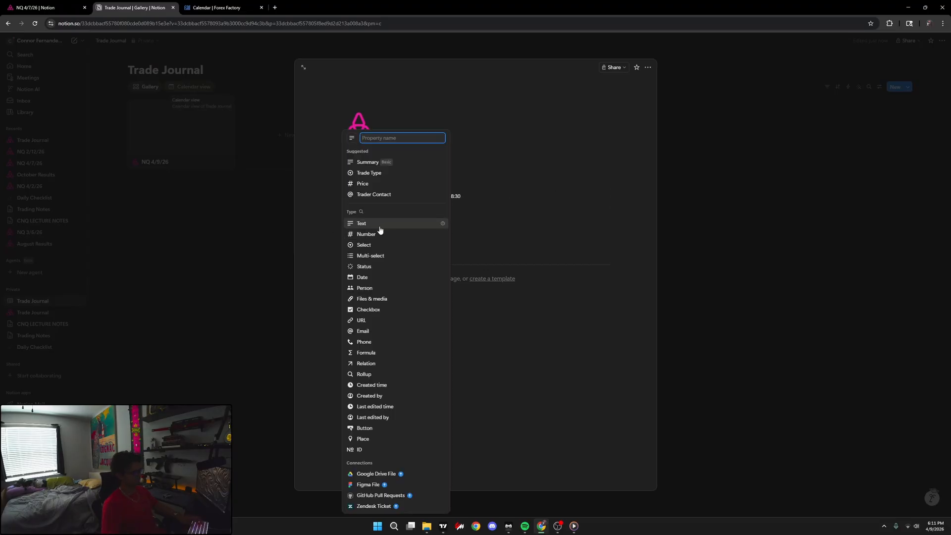
left_click(319, 216)
left_click(76, 10)
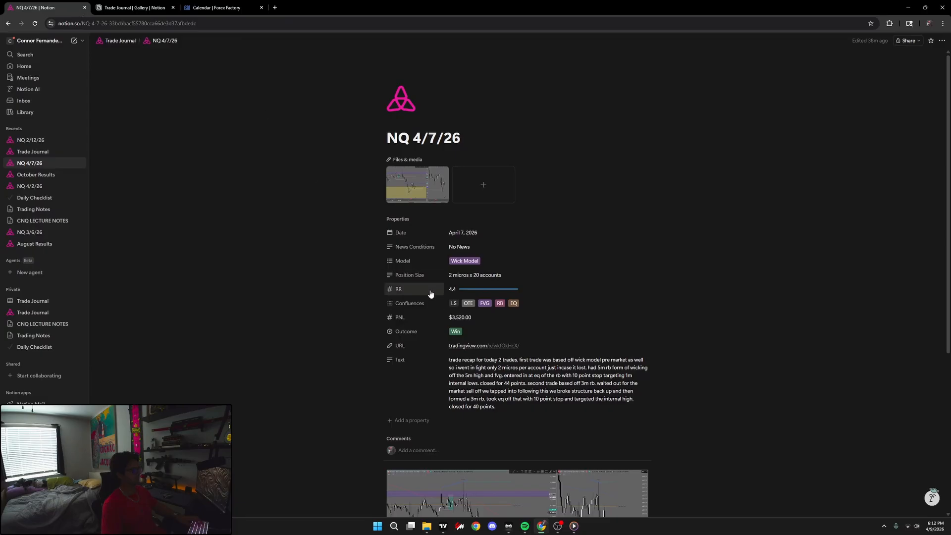
left_click(142, 7)
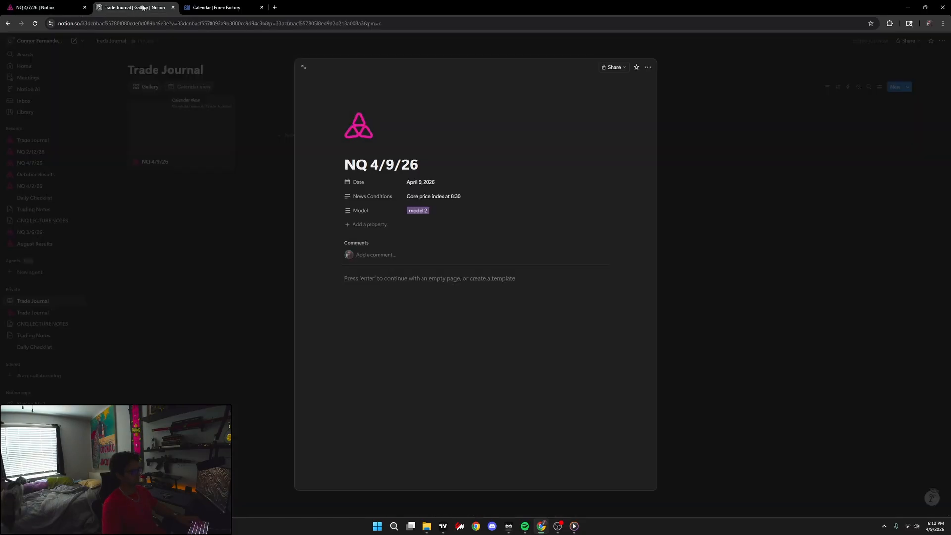
left_click(372, 225)
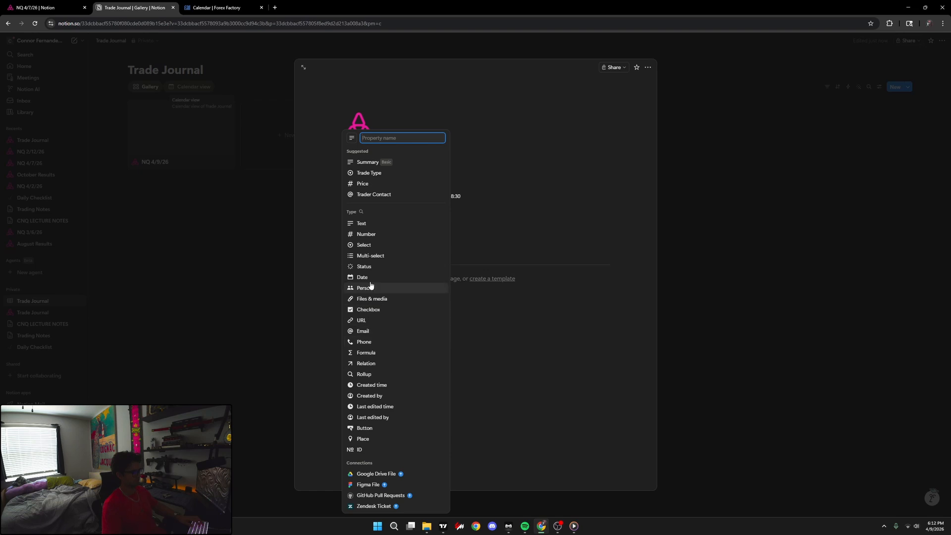
left_click(371, 224)
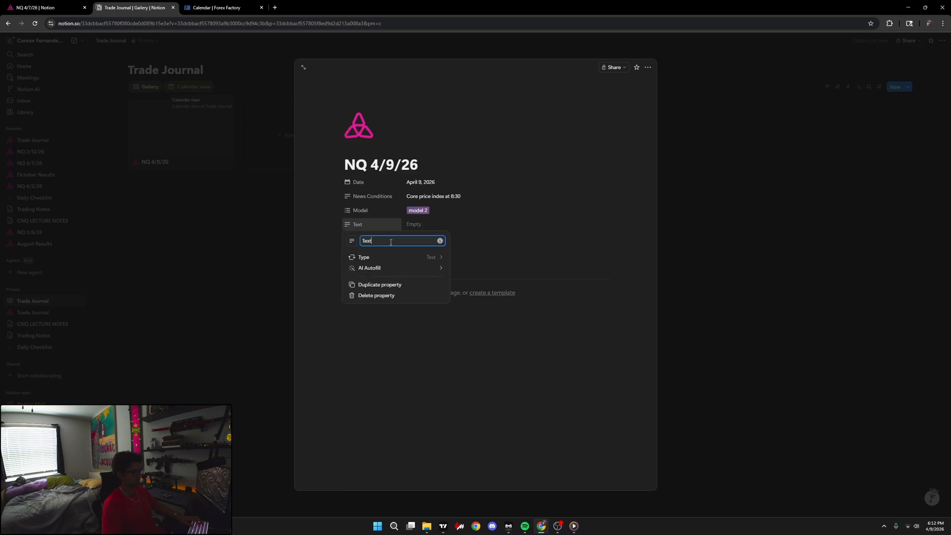
type("Position")
key("ctrl+a")
key("BackSpace")
key("Return")
- Add a number property named "RR" below Position Size, shown as a bar divided by 1
left_click(376, 246)
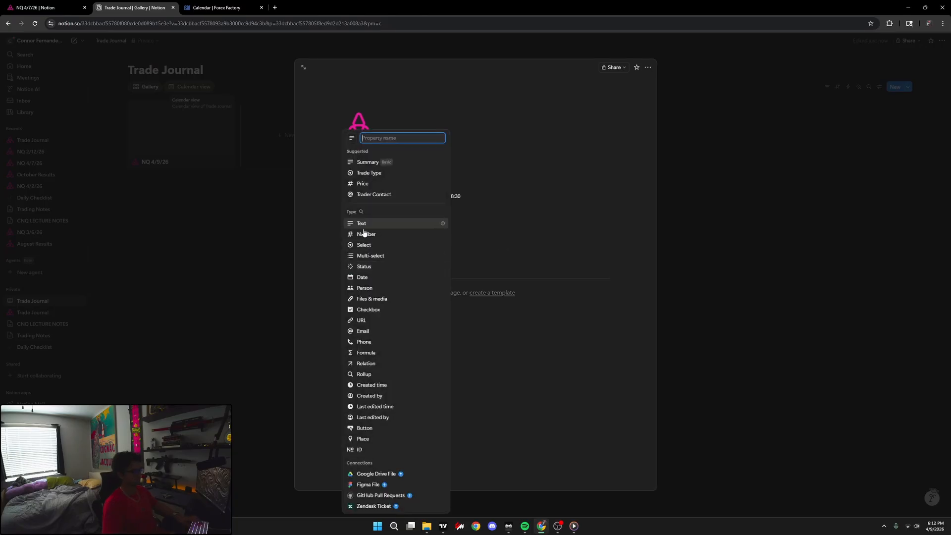
left_click(360, 236)
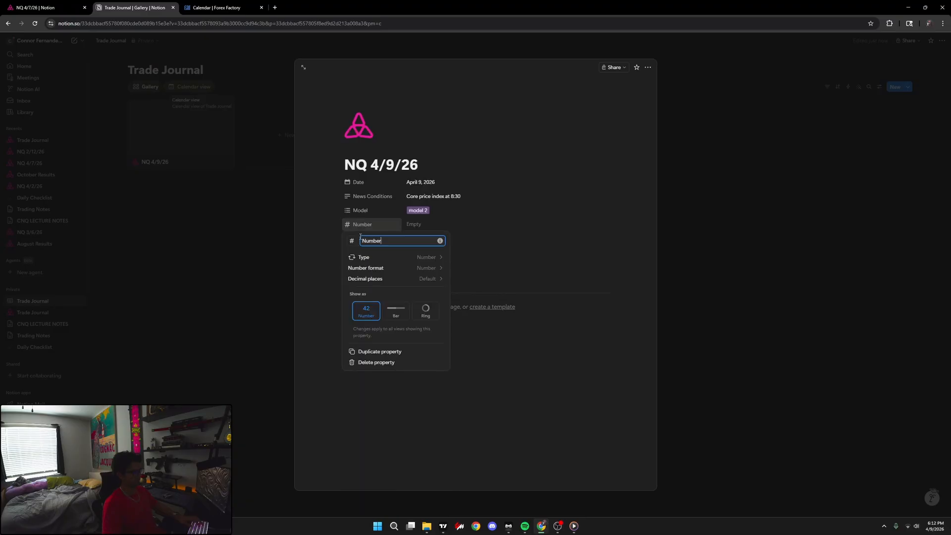
left_click(395, 311)
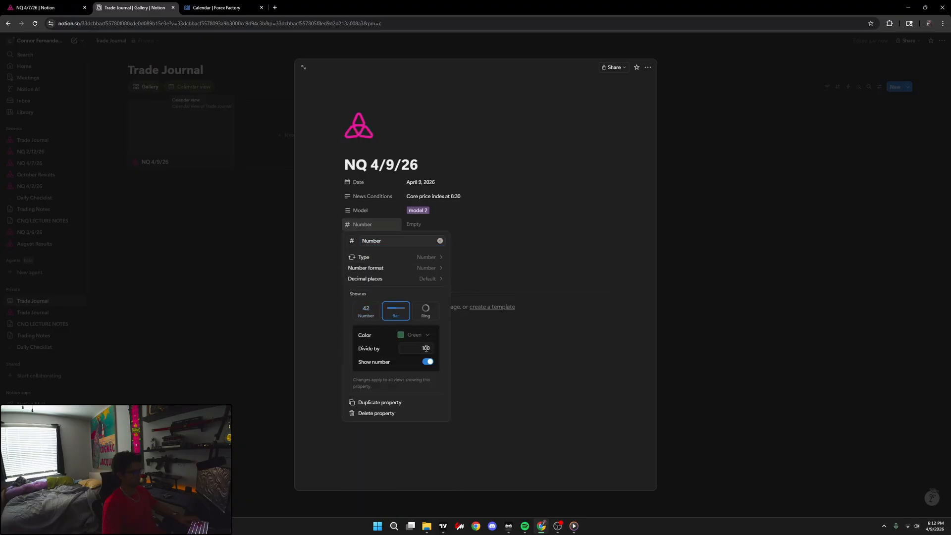
left_click(455, 362)
left_click(381, 240)
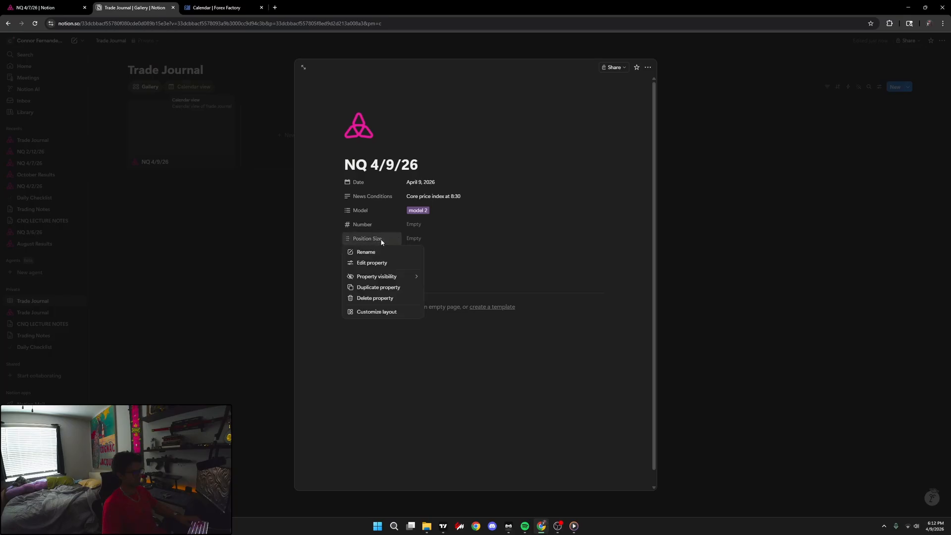
left_click(380, 231)
left_click(379, 231)
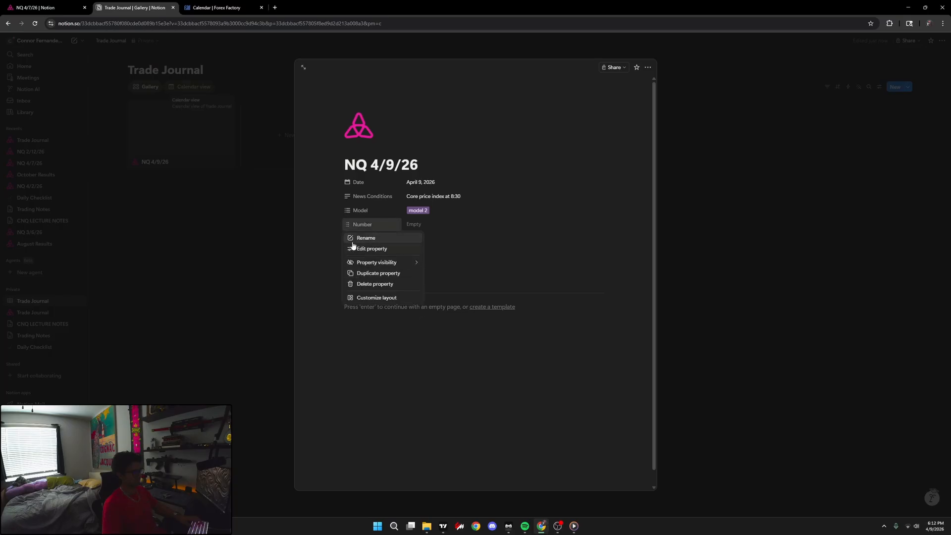
left_click(360, 245)
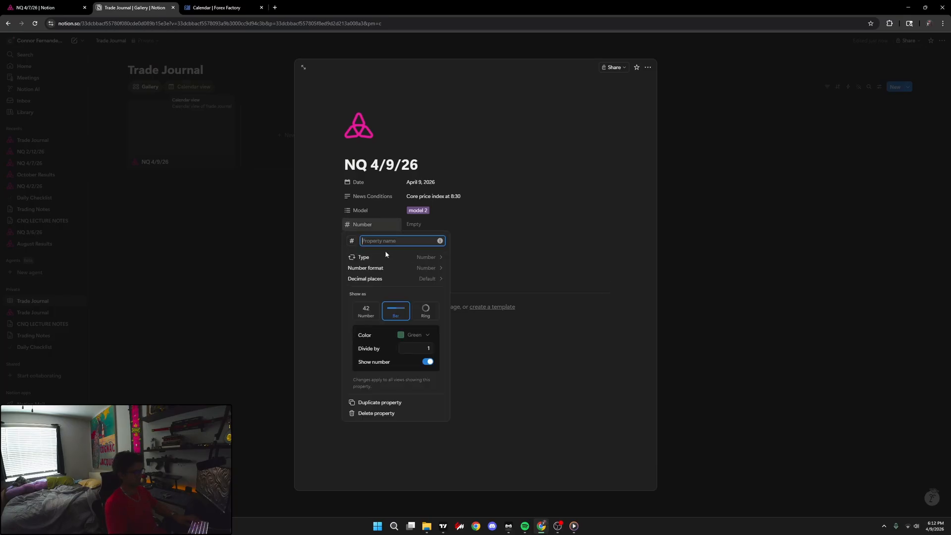
key("Return")
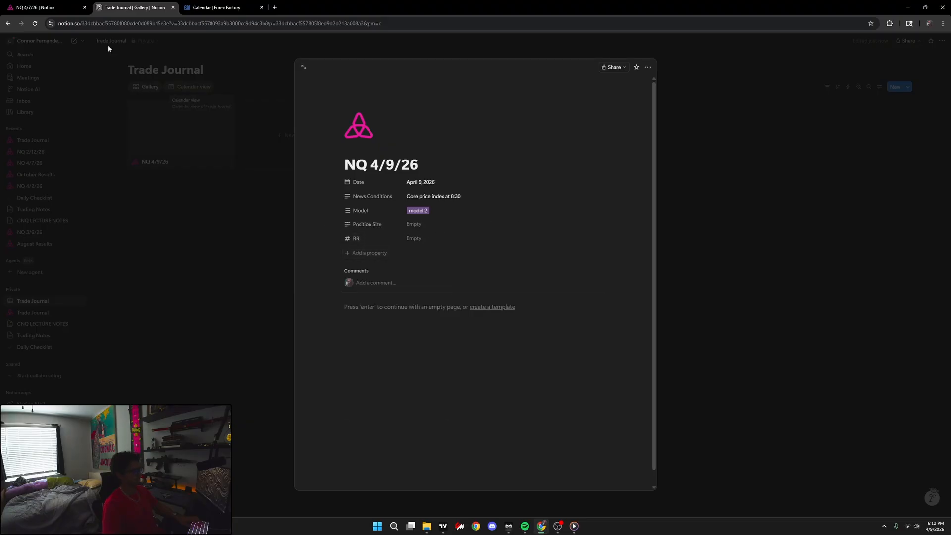
- Following the NQ 4/7/26 entry, add a multi-select property named "Confluences" and move it below RR
left_click(54, 7)
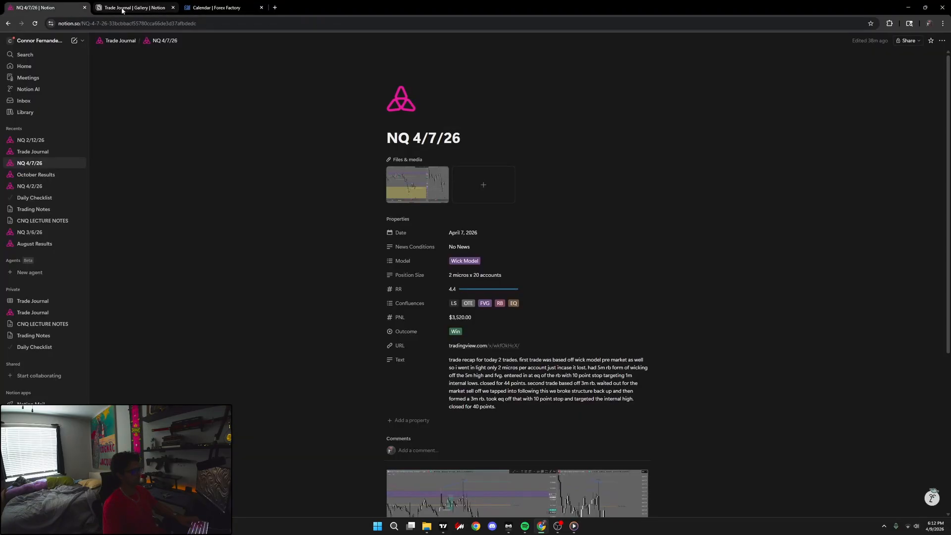
left_click(122, 8)
left_click(369, 254)
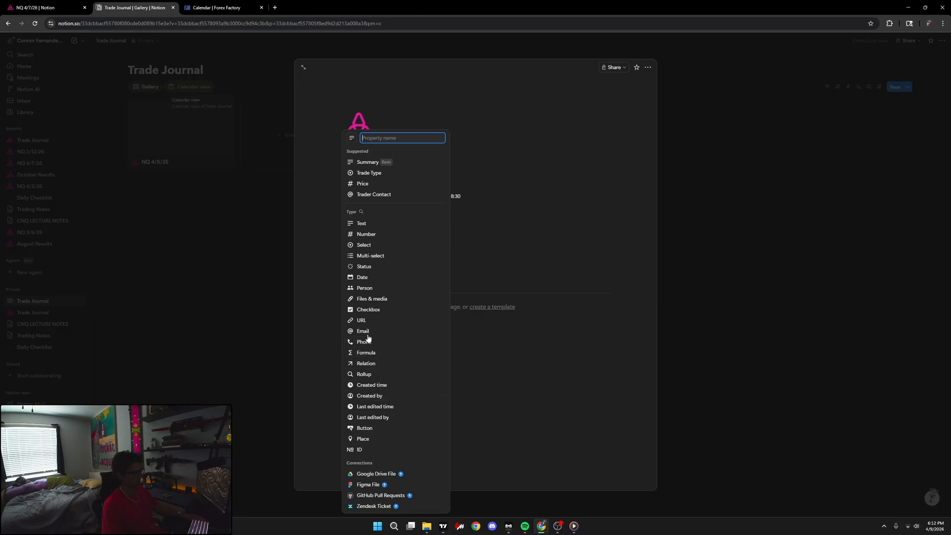
left_click(362, 256)
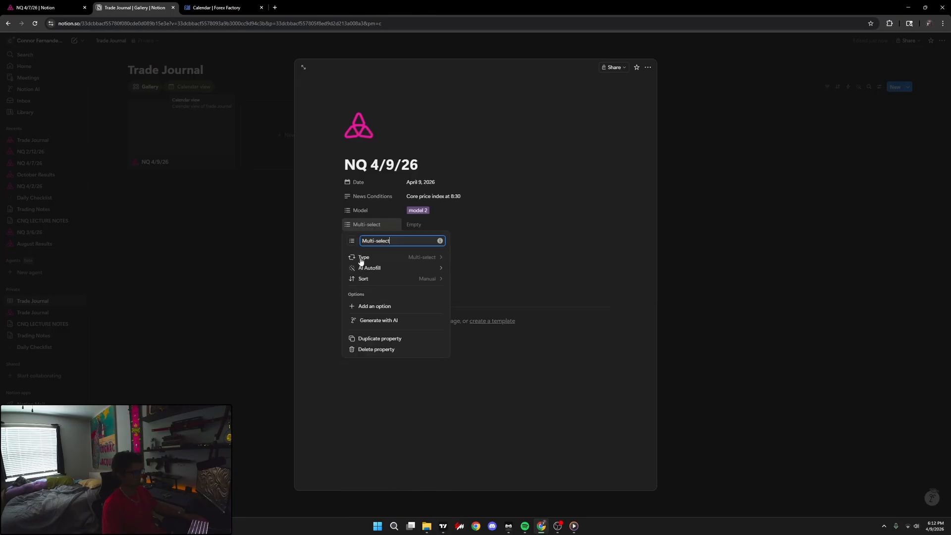
key("ctrl+a")
type("Confluences")
key("Escape")
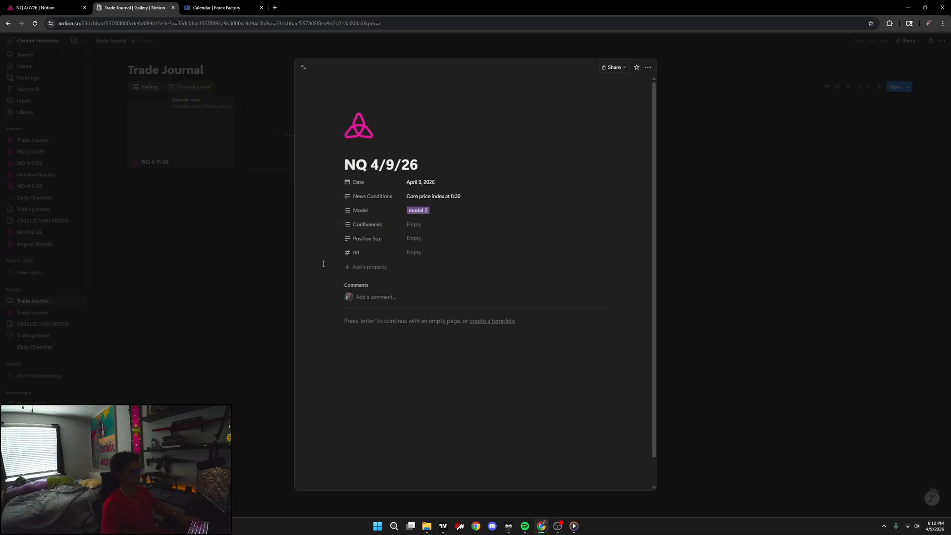
left_click_drag(365, 224, 365, 257)
- Following the NQ 4/7/26 entry, add a number property named "PNL" in US Dollar format below Confluences in NQ 4/9/26
key("ctrl+shift+Tab")
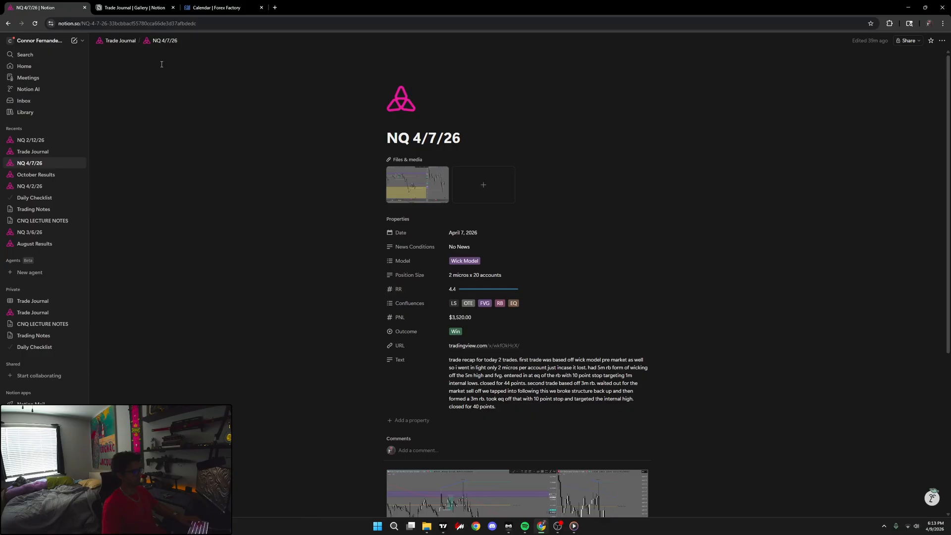
left_click(159, 6)
left_click(369, 267)
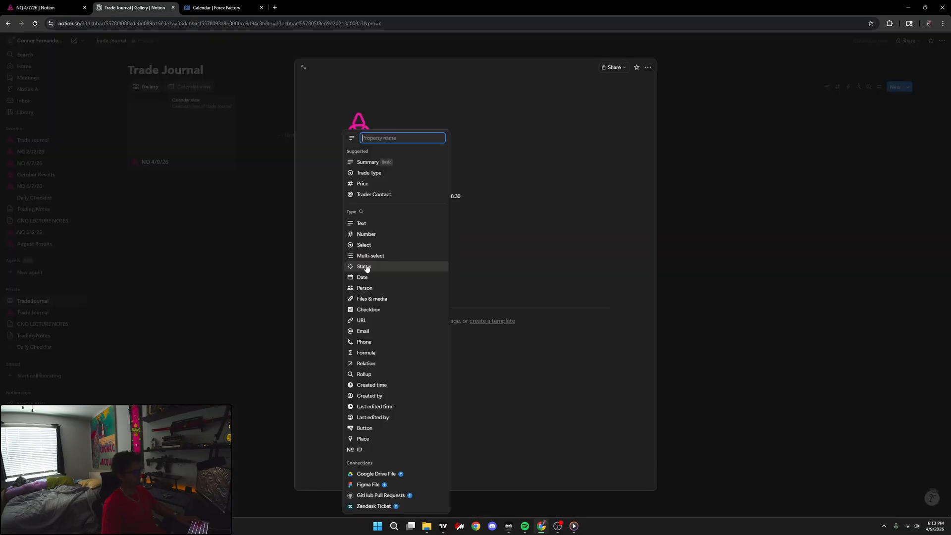
left_click(359, 235)
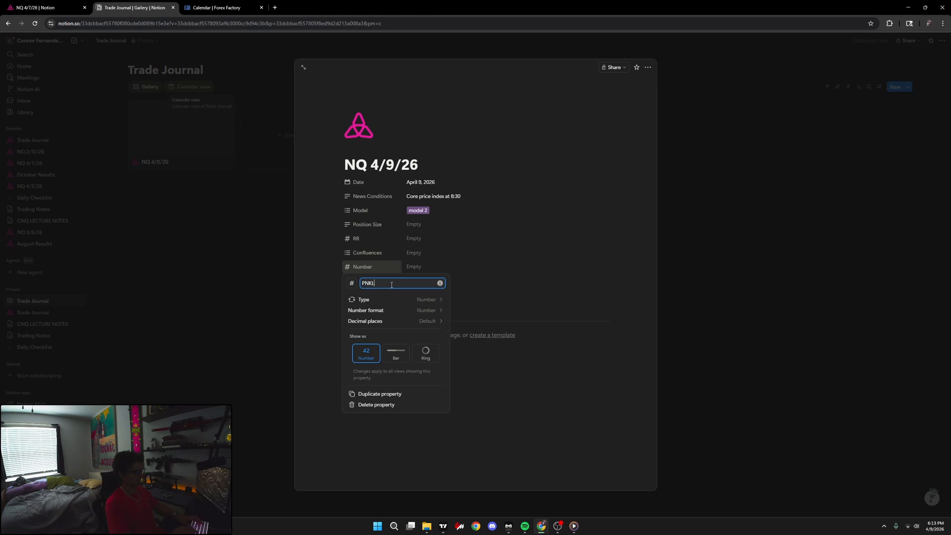
left_click(396, 320)
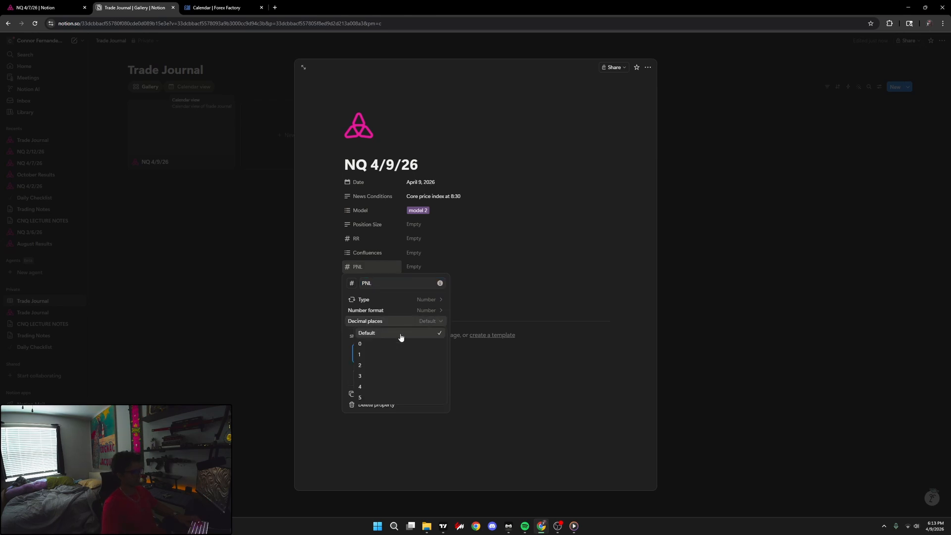
left_click(391, 310)
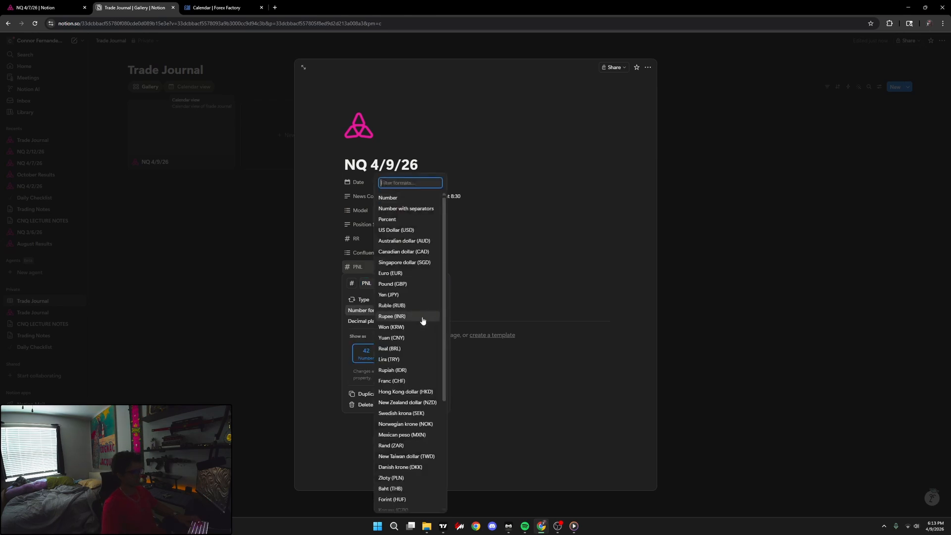
left_click(393, 230)
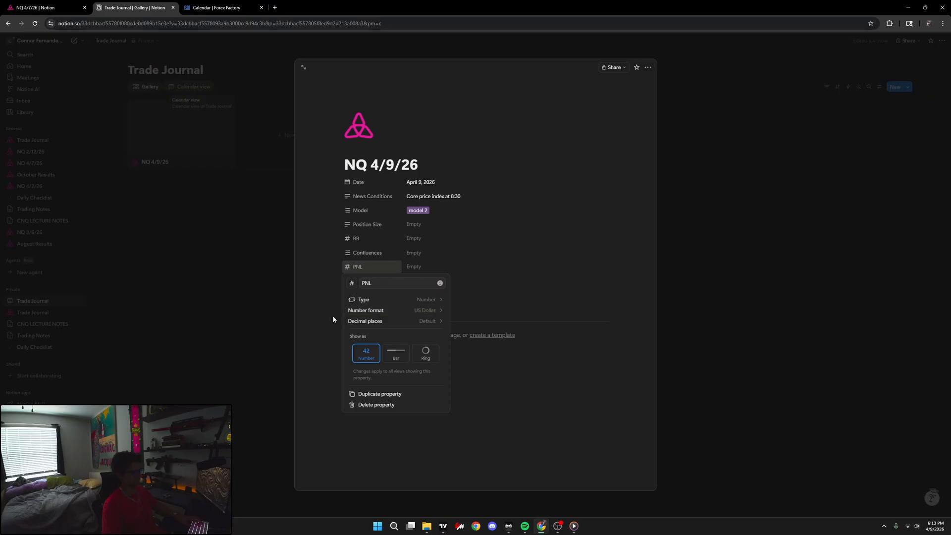
left_click(546, 360)
left_click(392, 269)
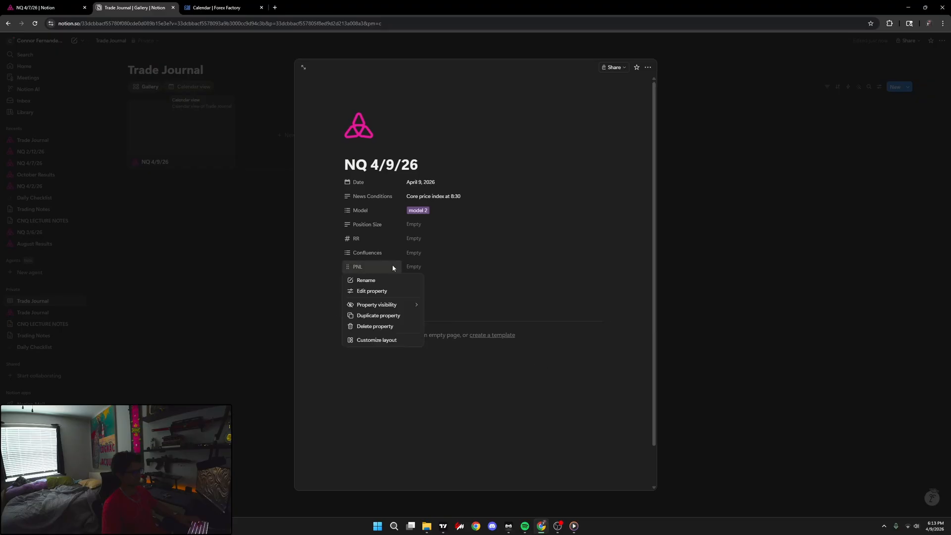
left_click(518, 335)
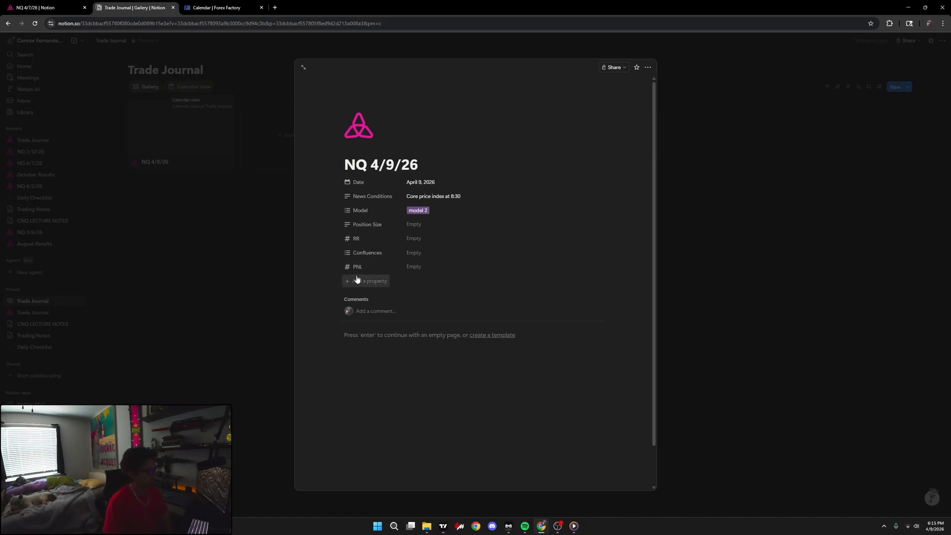
- Following the NQ 4/7/26 entry, add a multi-select property named "Outcome" and move it below PNL
left_click(71, 10)
left_click(131, 9)
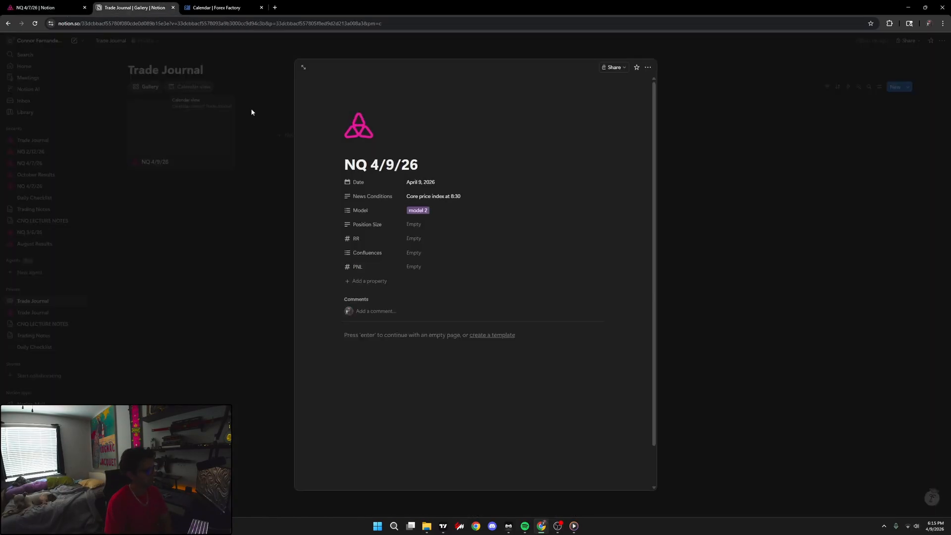
left_click(377, 281)
left_click(371, 255)
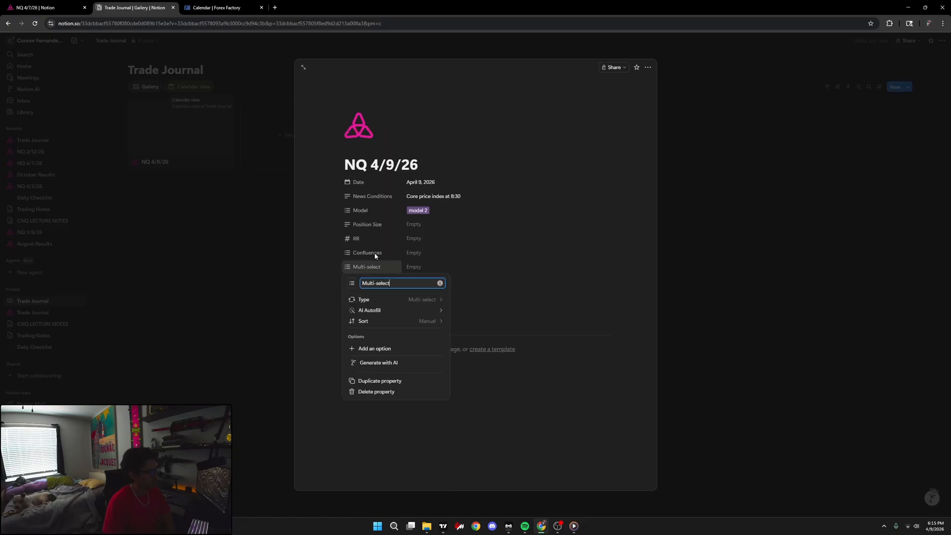
type("Out")
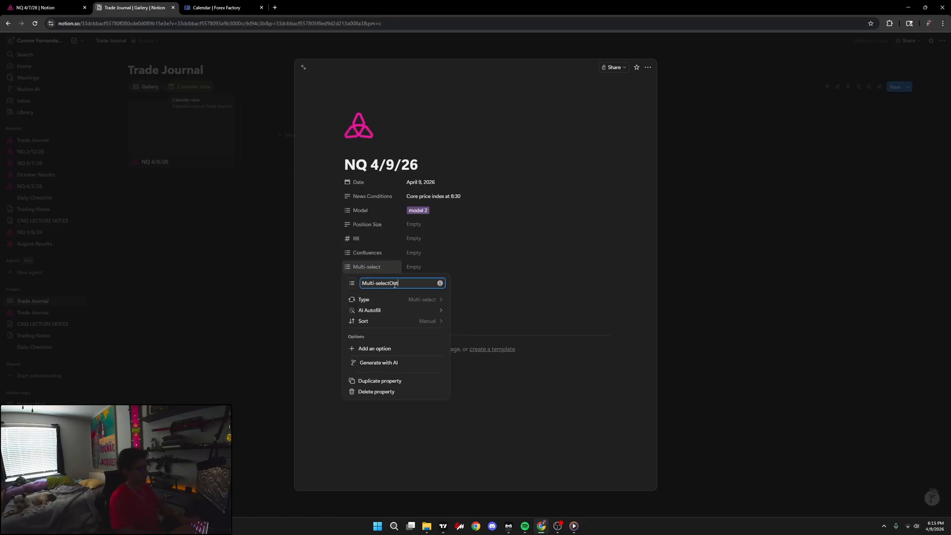
key("ctrl+a")
key("BackSpace")
type("Ot")
key("BackSpace")
type("u")
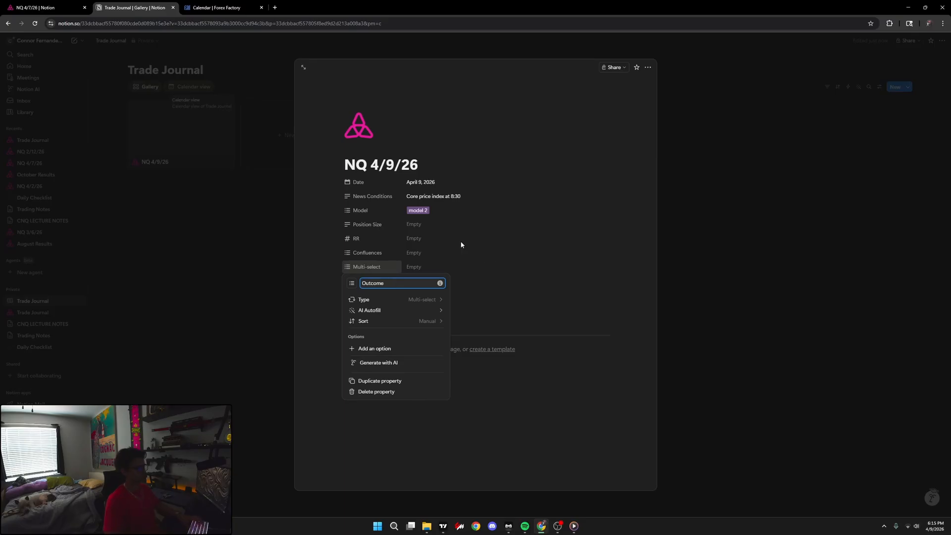
left_click(478, 254)
left_click_drag(358, 268, 359, 286)
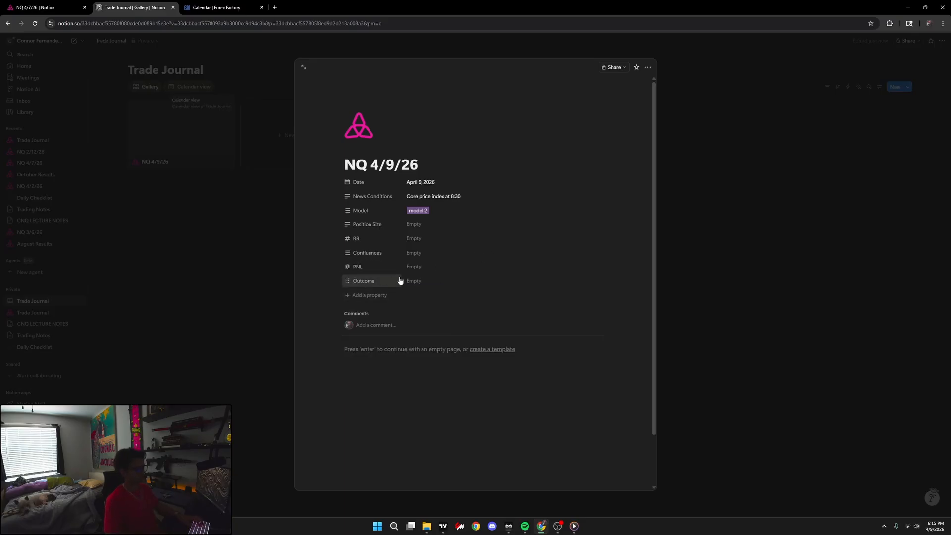
- Add the options "win" and "loss" to the Outcome property
left_click(400, 280)
left_click(365, 304)
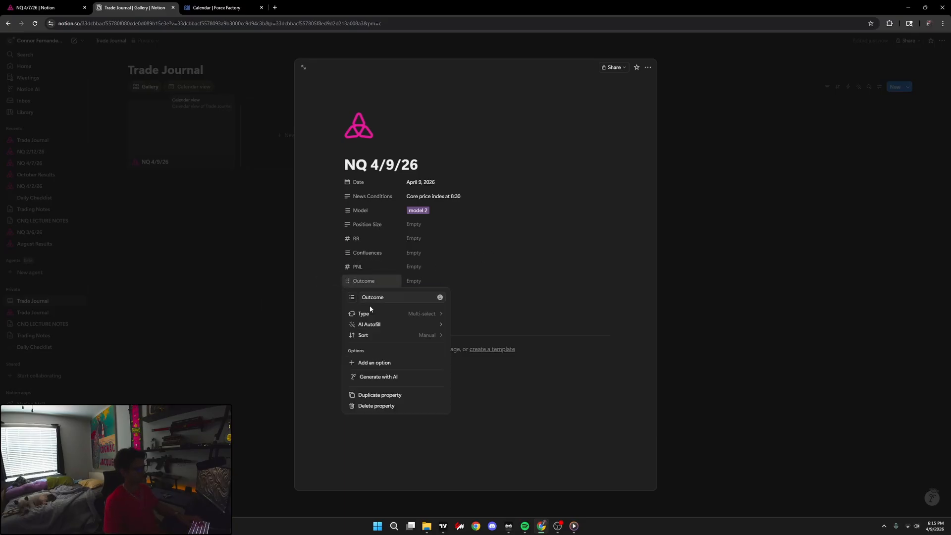
left_click(369, 361)
type("win")
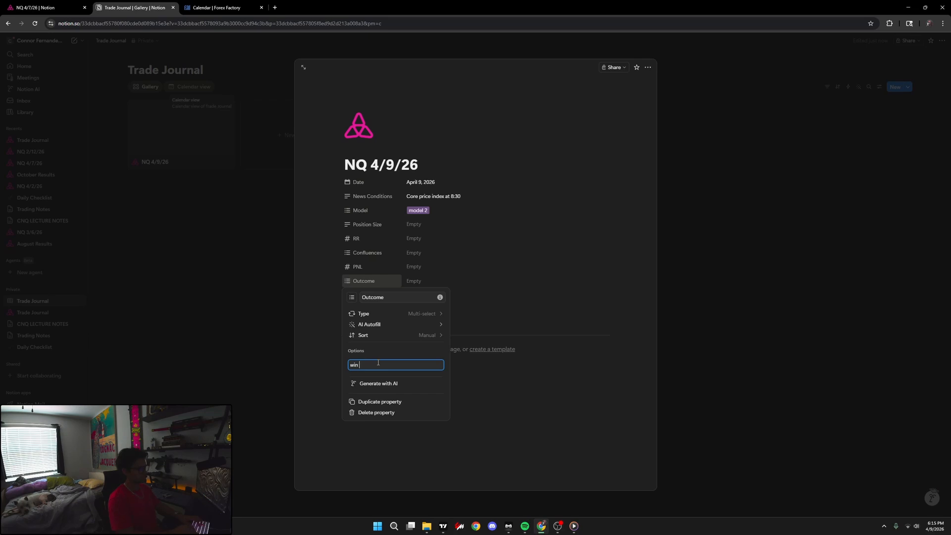
key("Return")
type("loss")
key("Return")
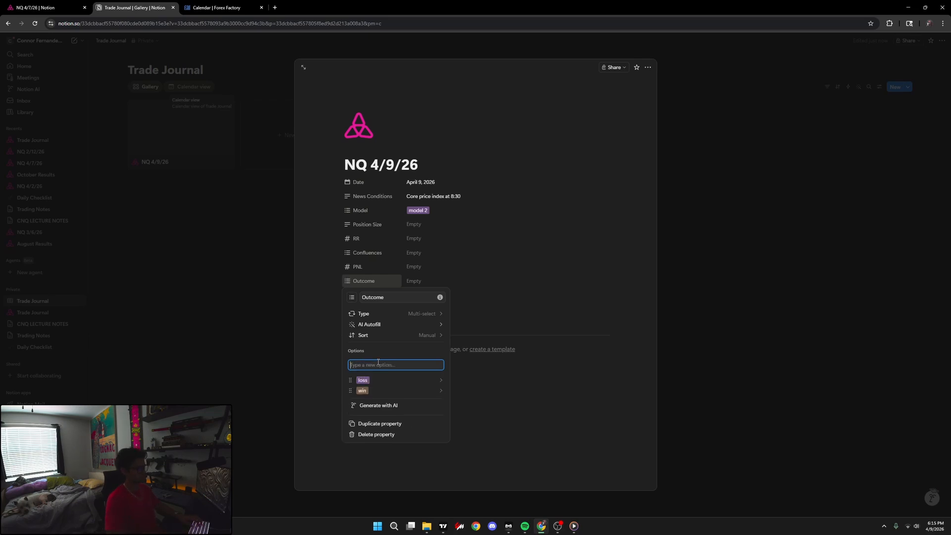
- Color the Outcome property's win option green and its loss option red
left_click(400, 376)
left_click(402, 319)
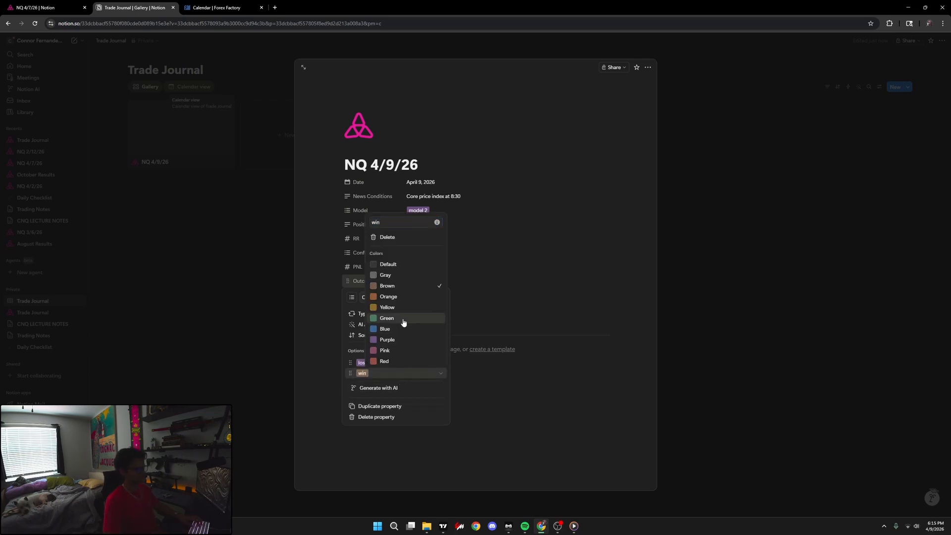
left_click(394, 363)
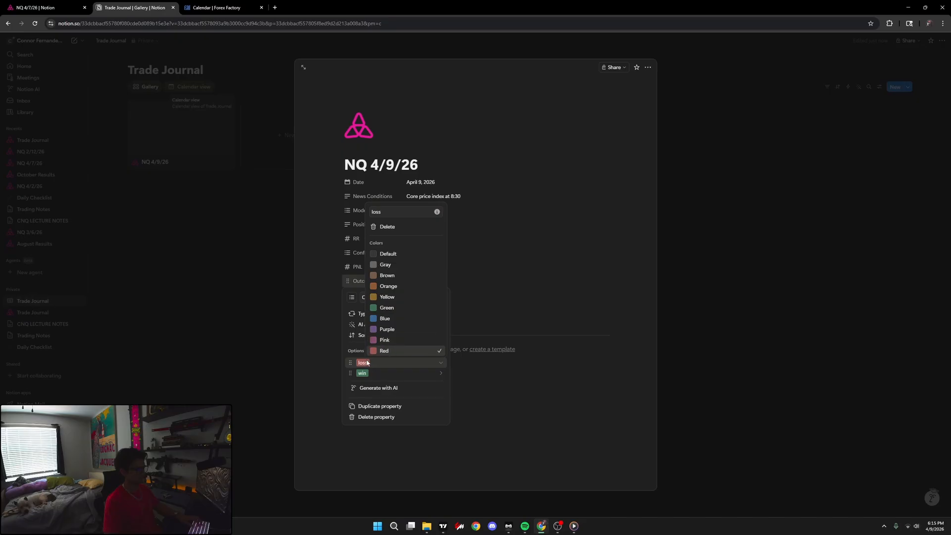
left_click(384, 350)
left_click(312, 329)
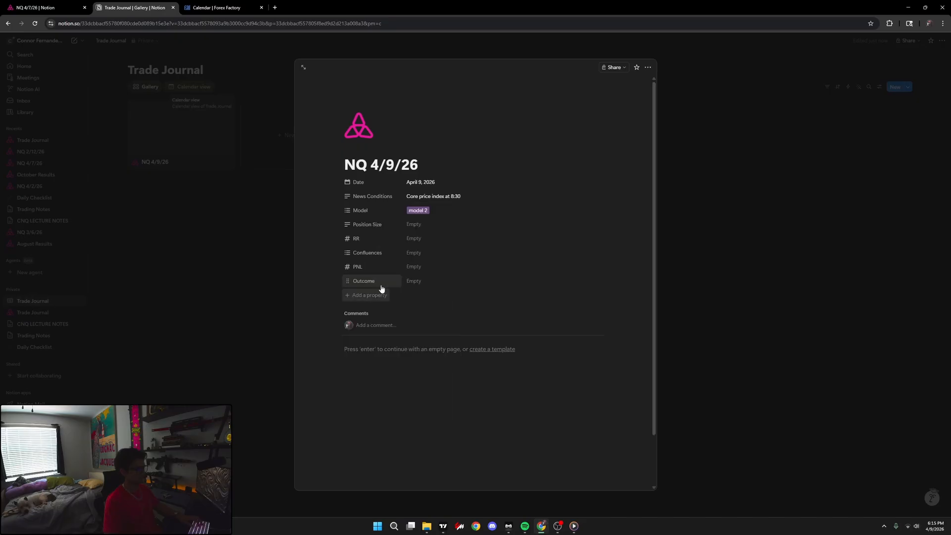
- Check the remaining properties of the NQ 4/7/26 entry and add a URL property below Outcome in NQ 4/9/26
left_click(73, 8)
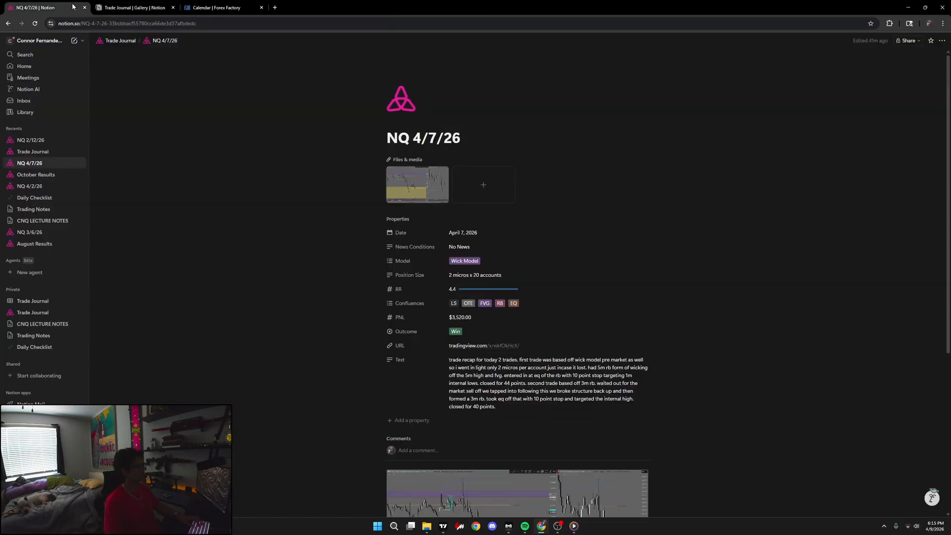
left_click(130, 12)
left_click(376, 284)
left_click(321, 286)
left_click(360, 299)
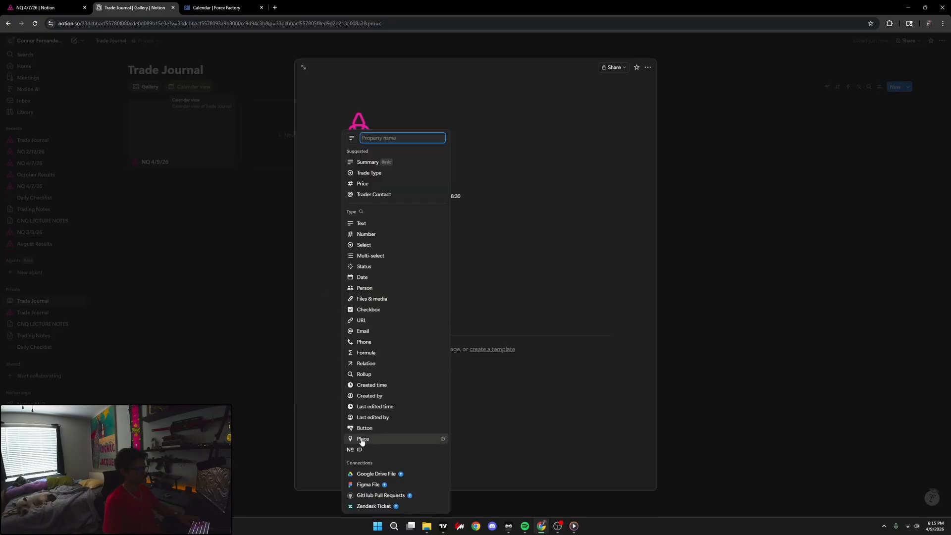
left_click(362, 321)
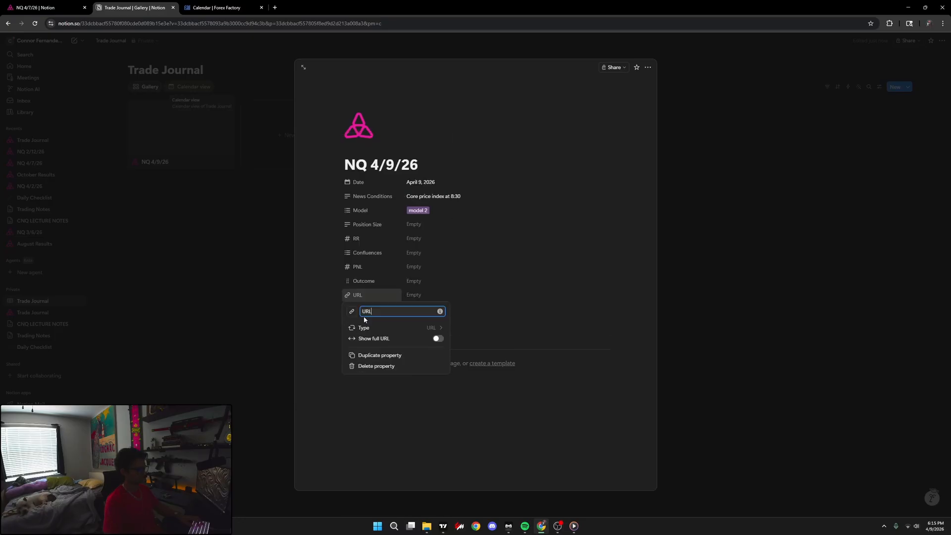
left_click(472, 310)
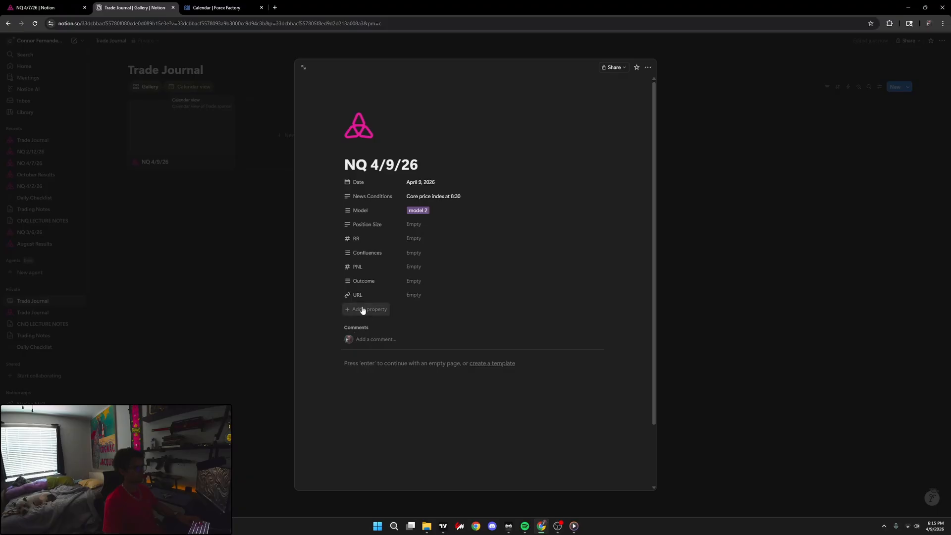
- Add a text property with its default name and move it below URL
left_click(363, 310)
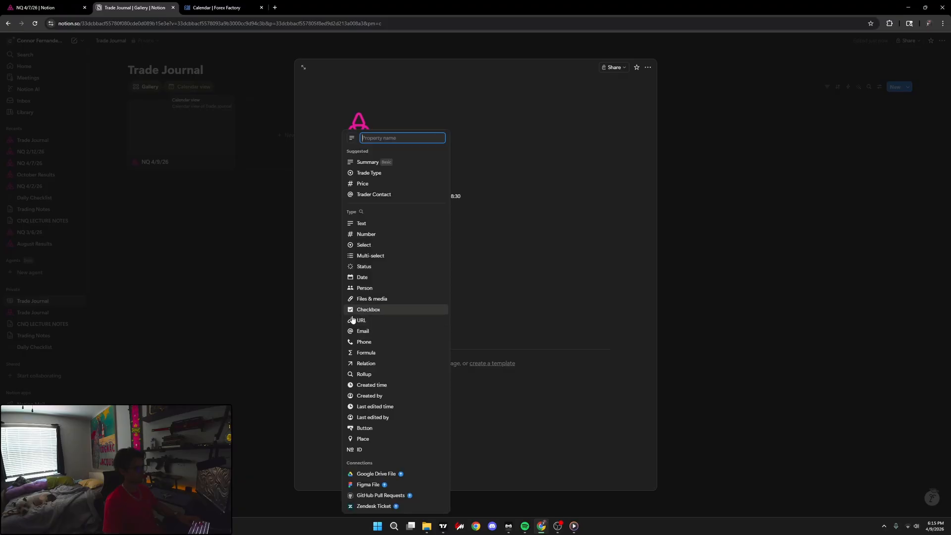
left_click(363, 229)
left_click(473, 322)
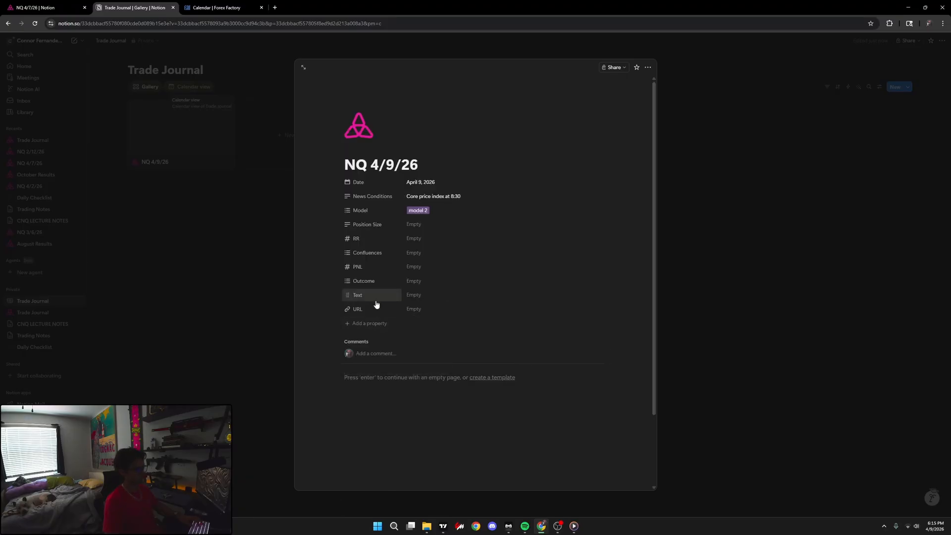
left_click_drag(376, 304, 448, 299)
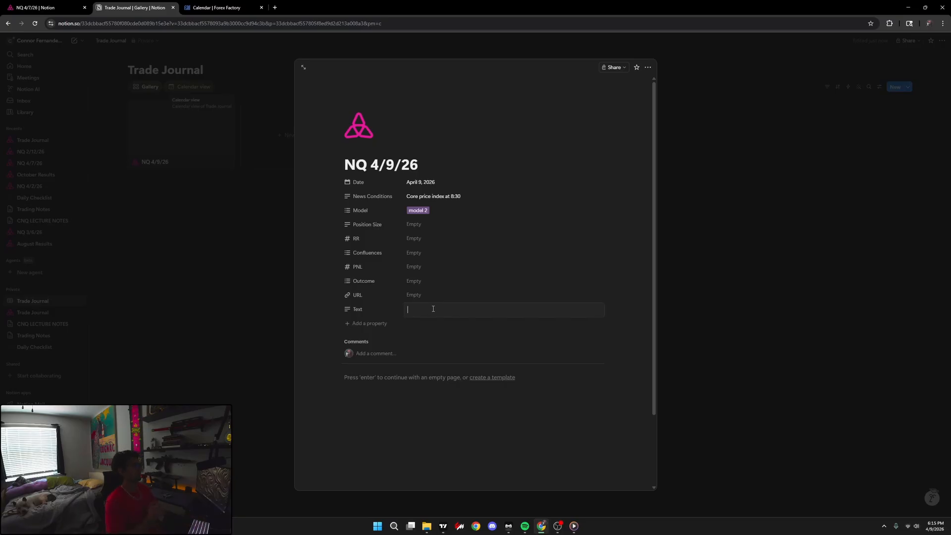
left_click(433, 309)
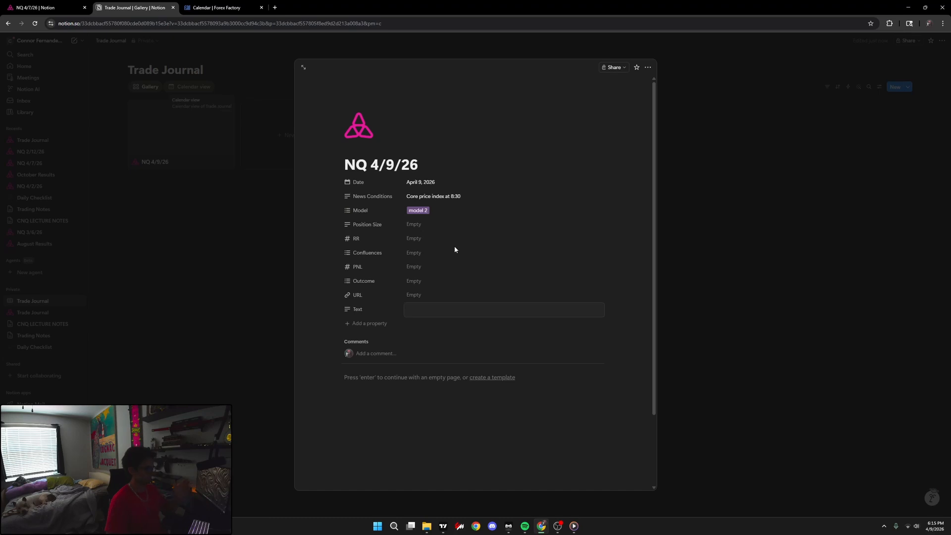
- Switch to TradingView, frame the April 9 morning price action on the Nasdaq chart, and capture a screenshot of both charts
left_click(443, 526)
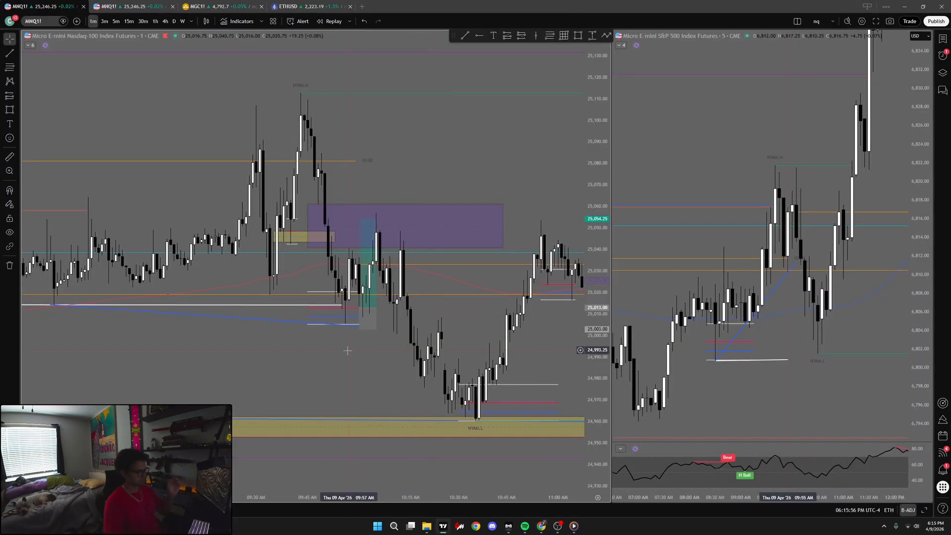
left_click_drag(347, 350, 384, 380)
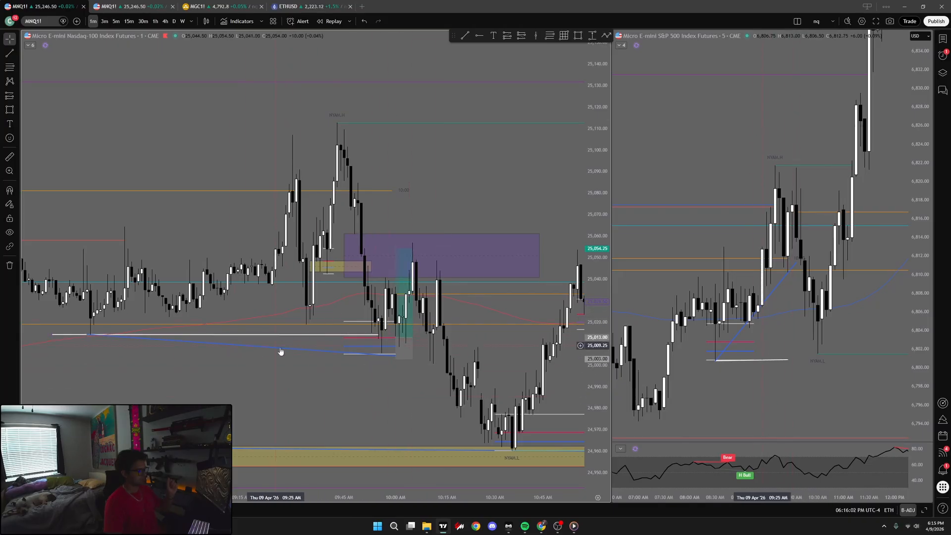
left_click_drag(277, 396, 338, 360)
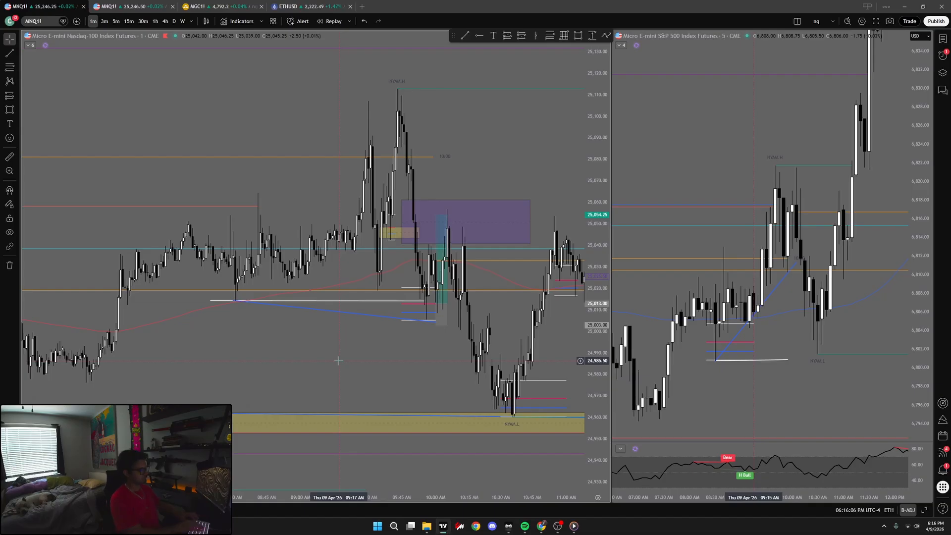
key("super+shift+s")
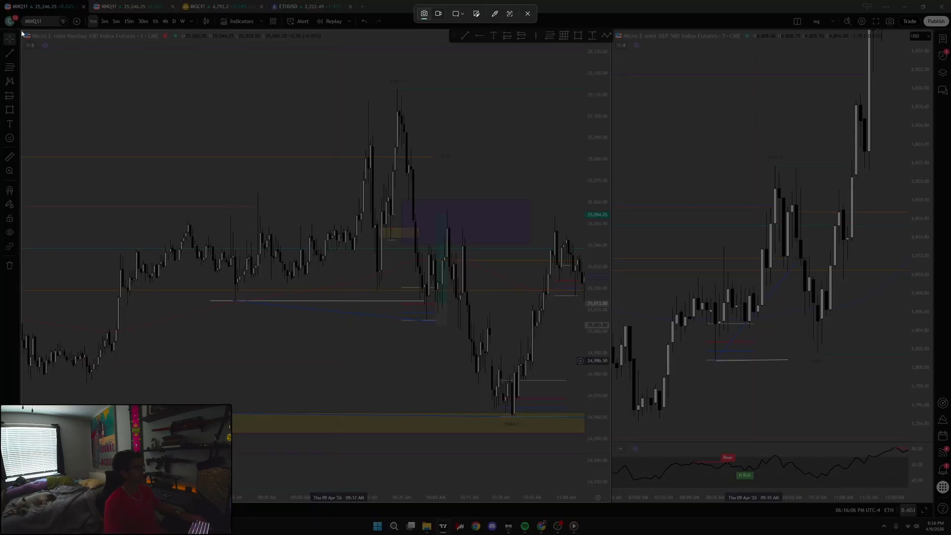
left_click_drag(22, 33, 933, 505)
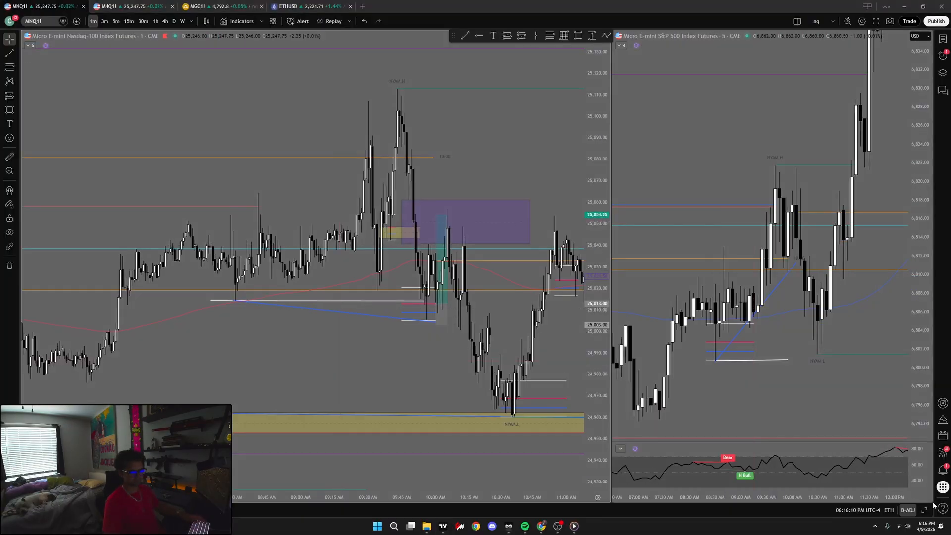
- Switch back to Notion, add a Files & media property to NQ 4/9/26 and move it above Date
left_click(477, 526)
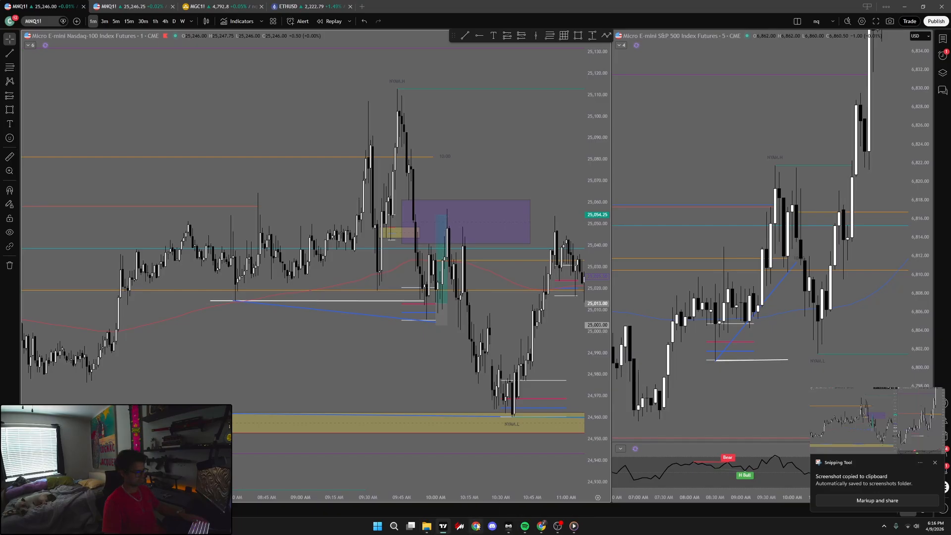
left_click(539, 526)
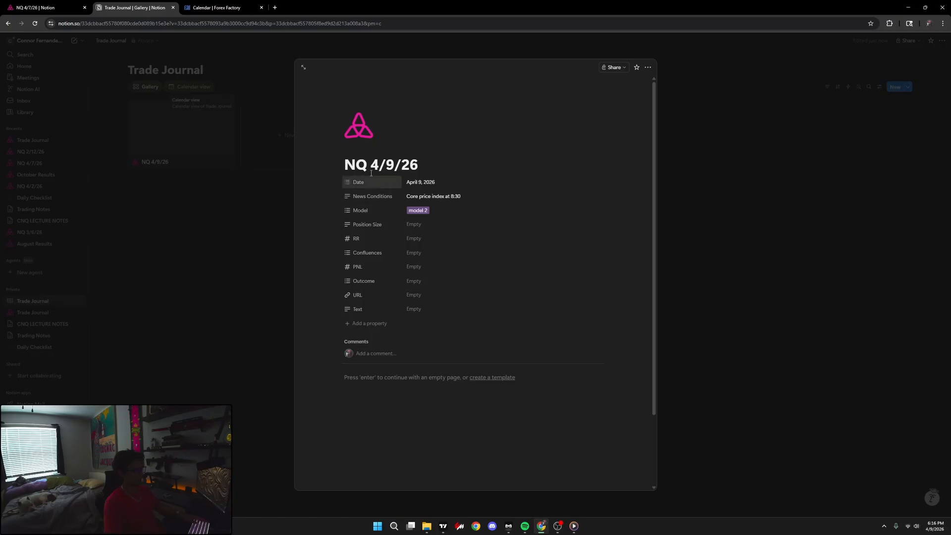
left_click(360, 324)
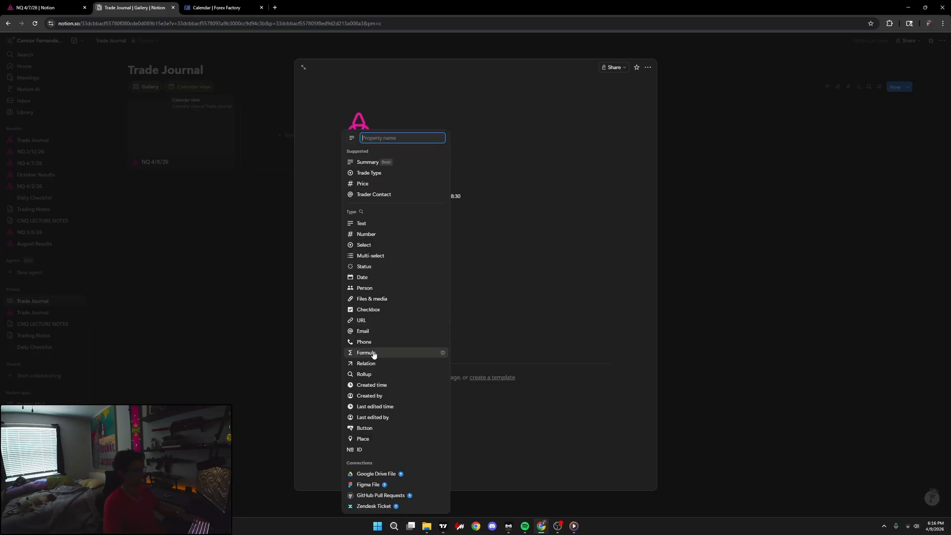
left_click(362, 299)
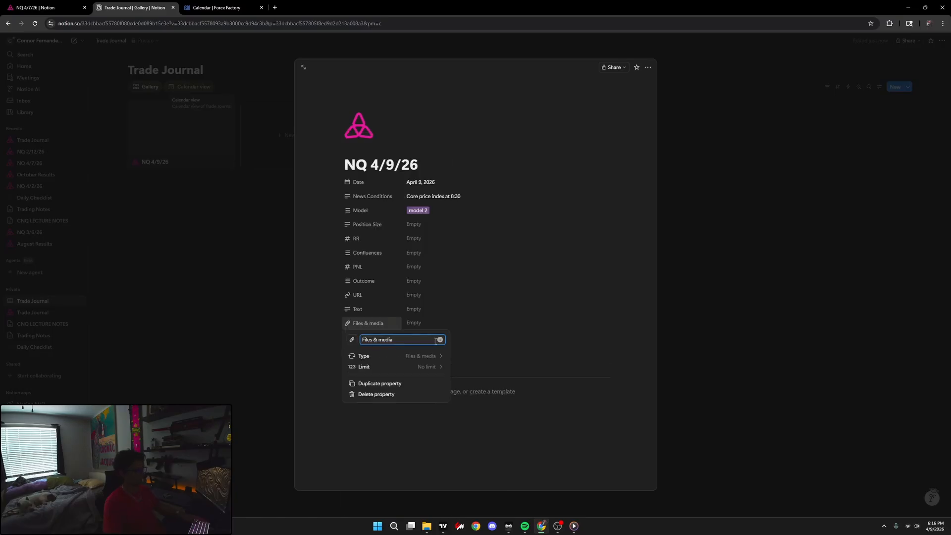
left_click(482, 341)
left_click_drag(369, 329, 370, 184)
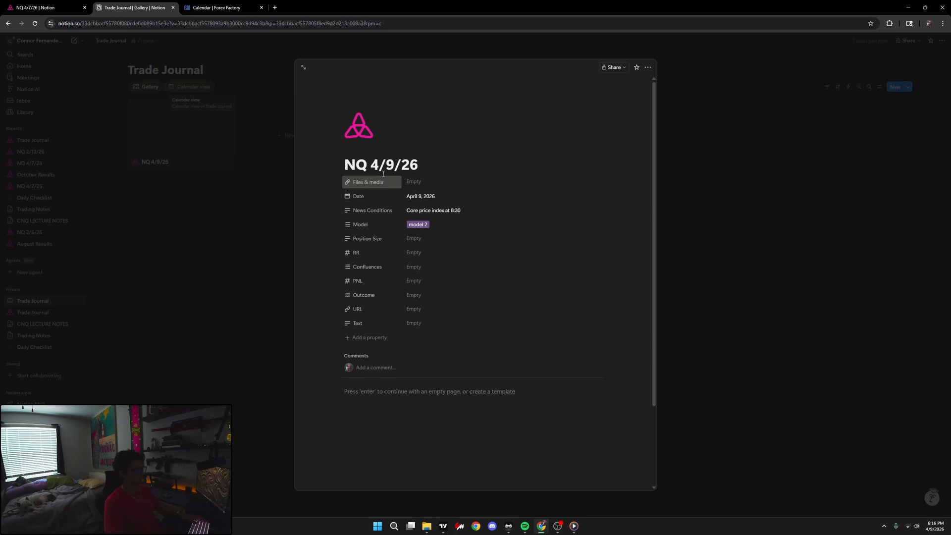
left_click(430, 183)
left_click(476, 213)
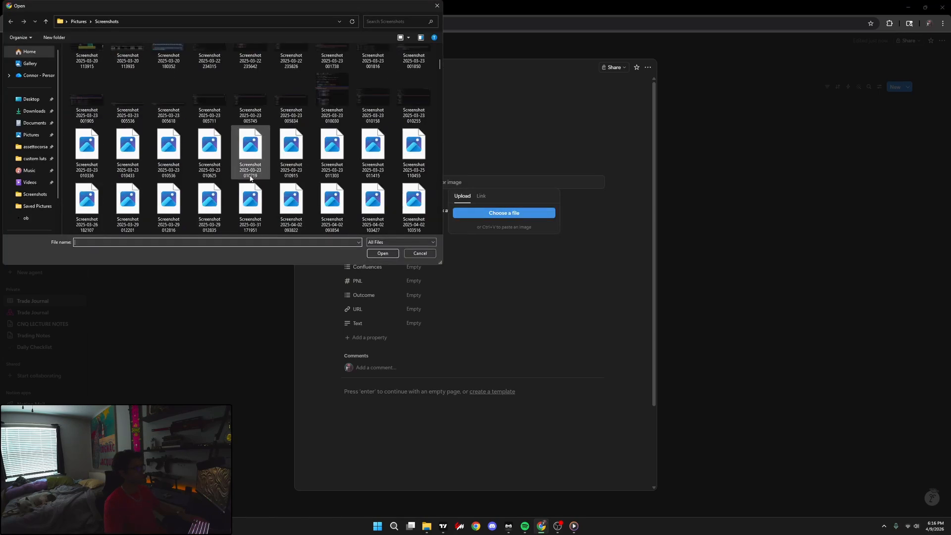
scroll(287, 183, "down", 10)
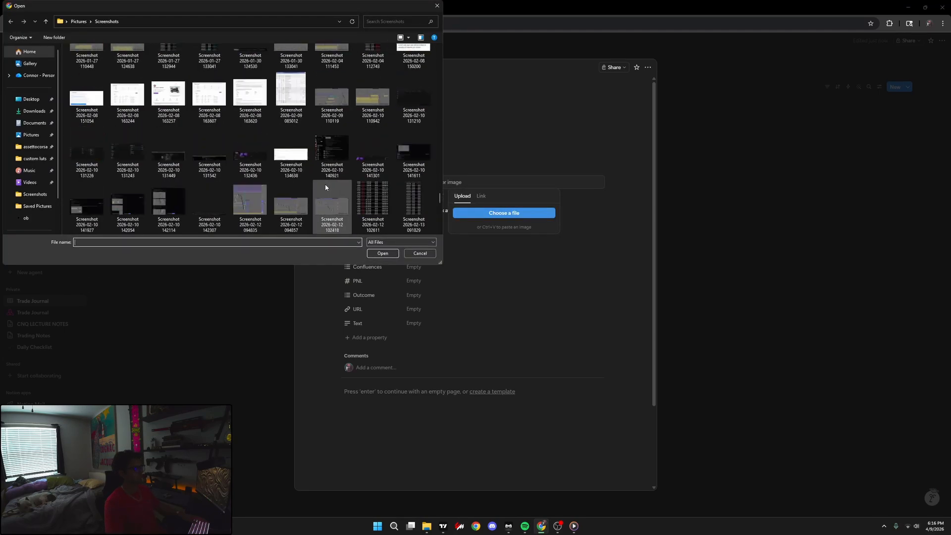
scroll(325, 187, "down", 10)
left_click(292, 206)
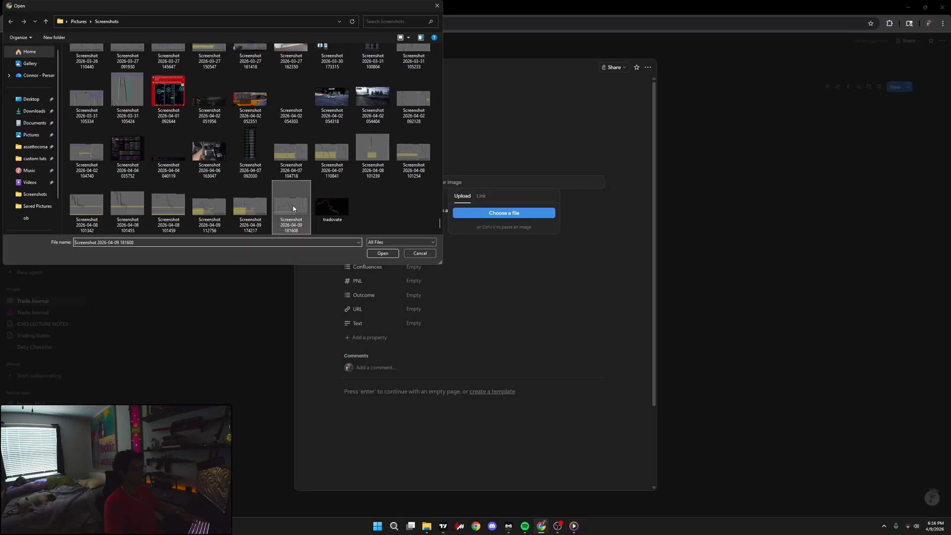
double_click(293, 208)
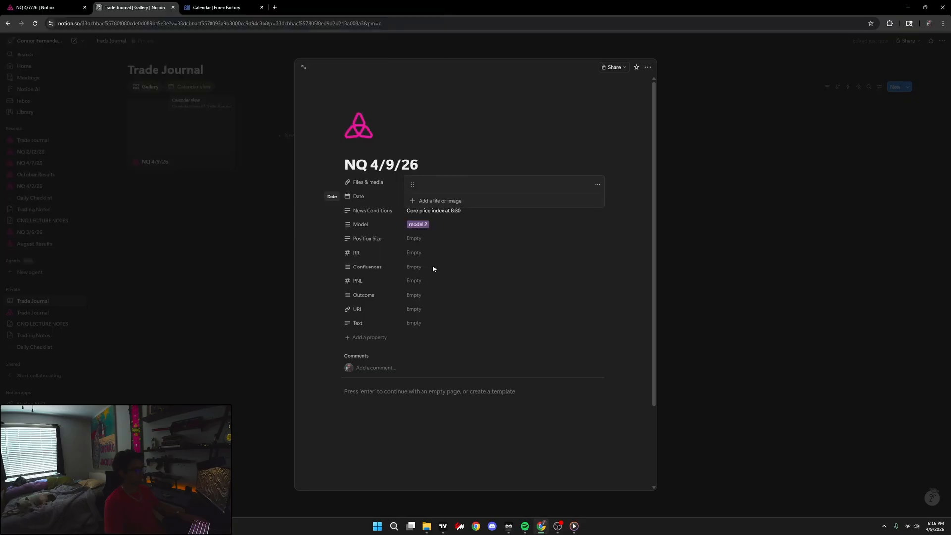
left_click(385, 441)
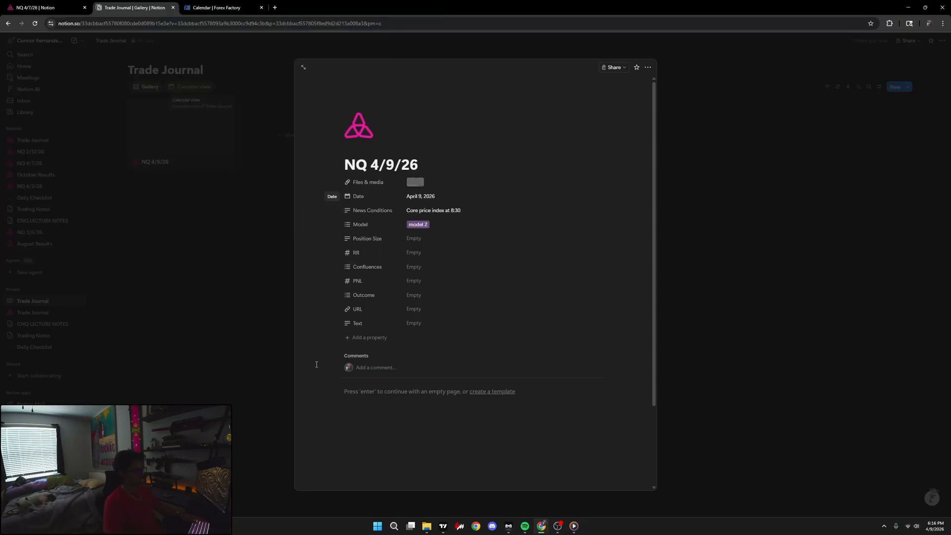
- Paste the captured chart screenshot into the body of the NQ 4/9/26 page and return to the gallery
left_click(400, 391)
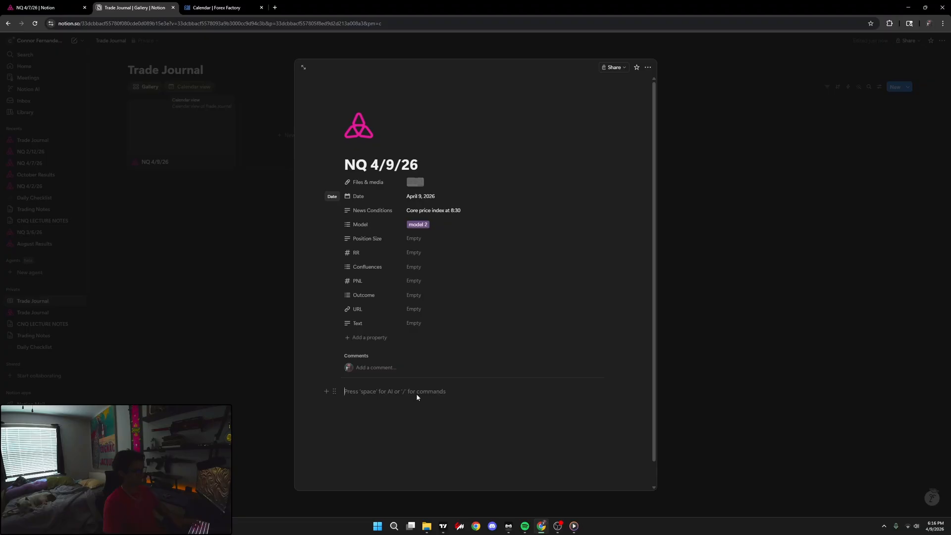
left_click(219, 284)
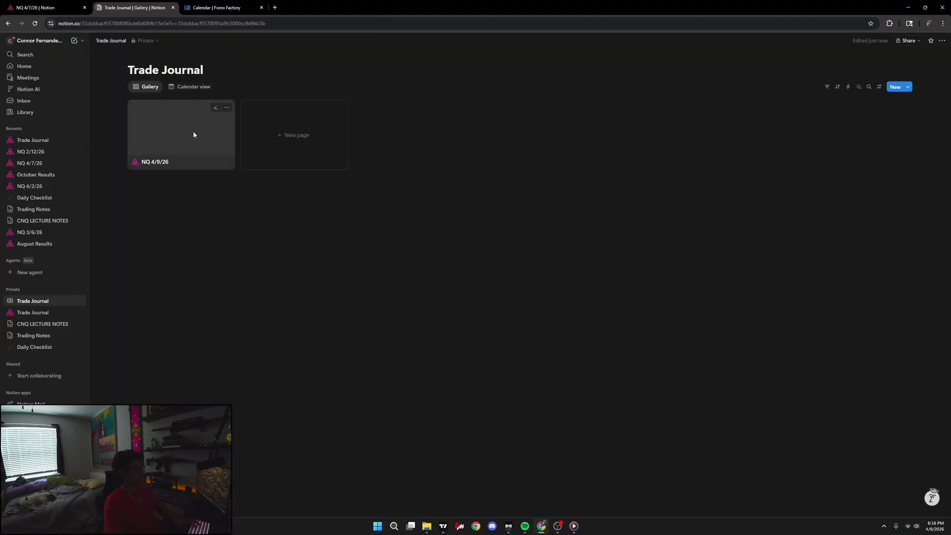
left_click(181, 133)
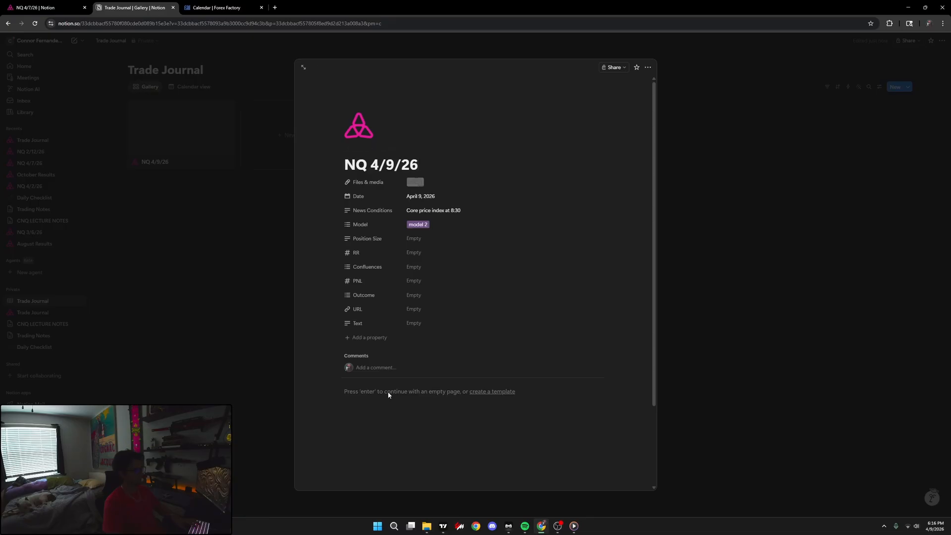
key("ctrl+v")
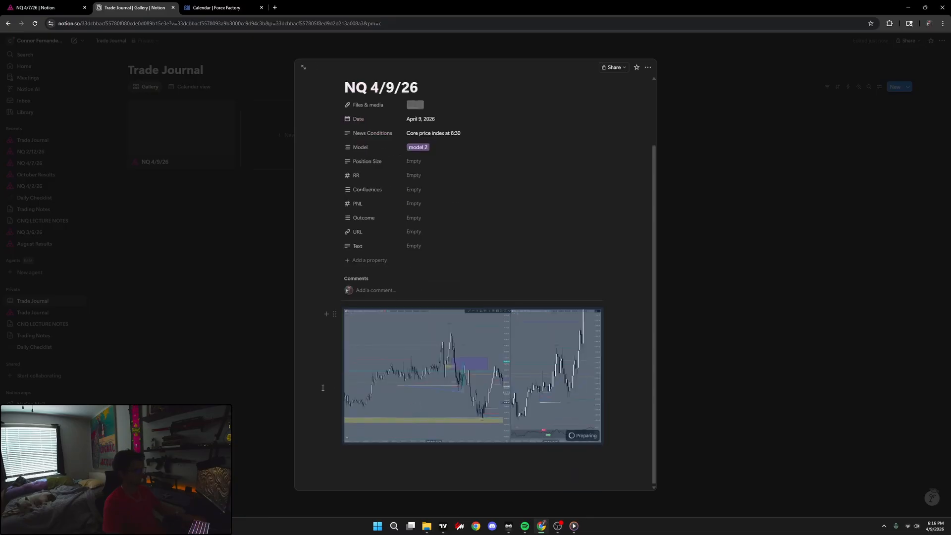
left_click(187, 361)
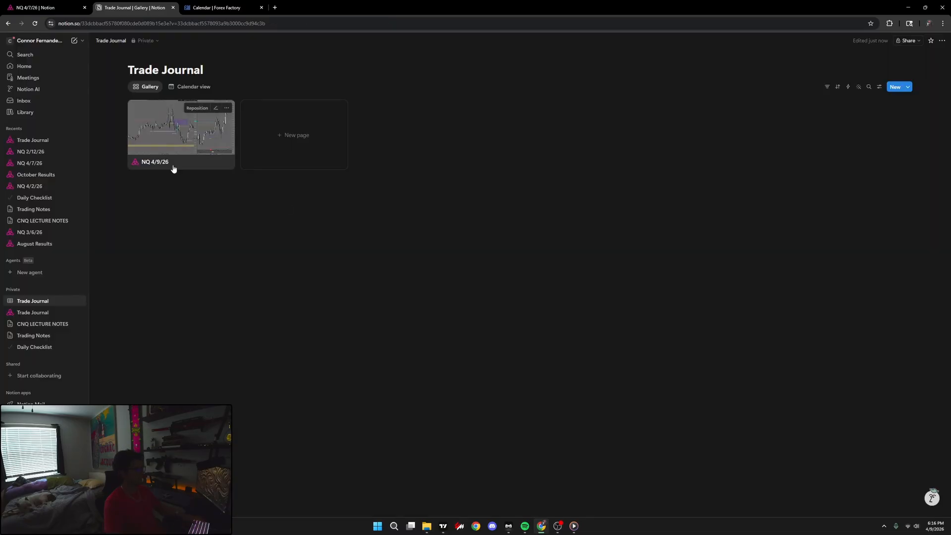
- Copy the chart snapshot link from TradingView and paste it into the URL property of NQ 4/9/26 in Notion
left_click(172, 140)
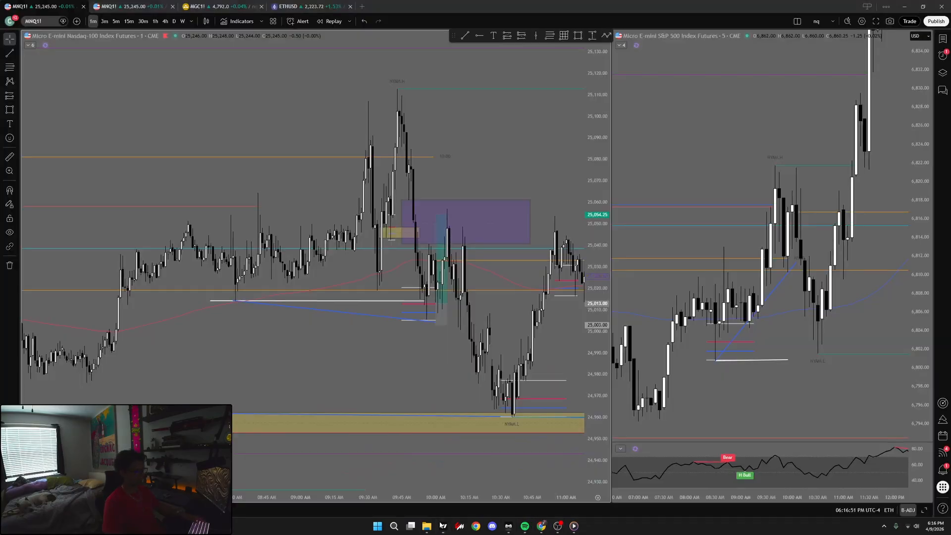
left_click(443, 526)
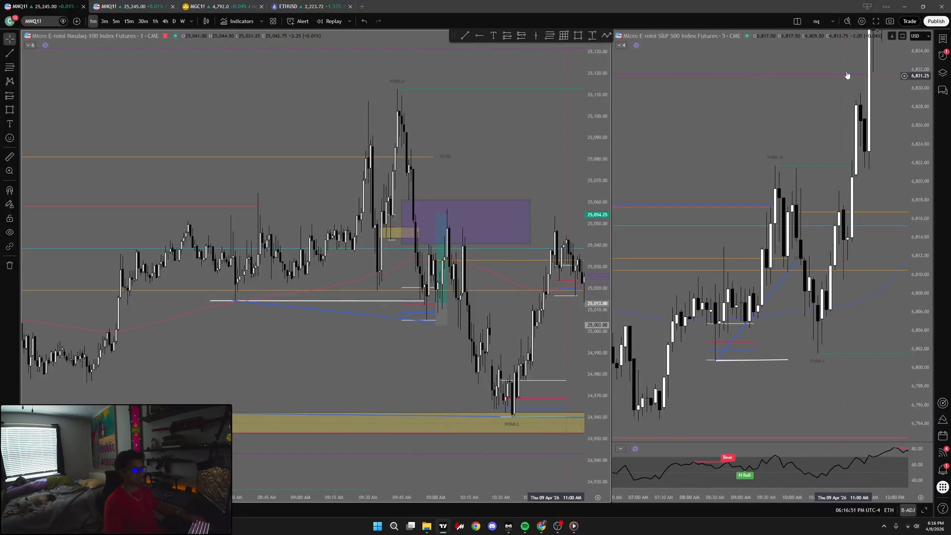
left_click(890, 21)
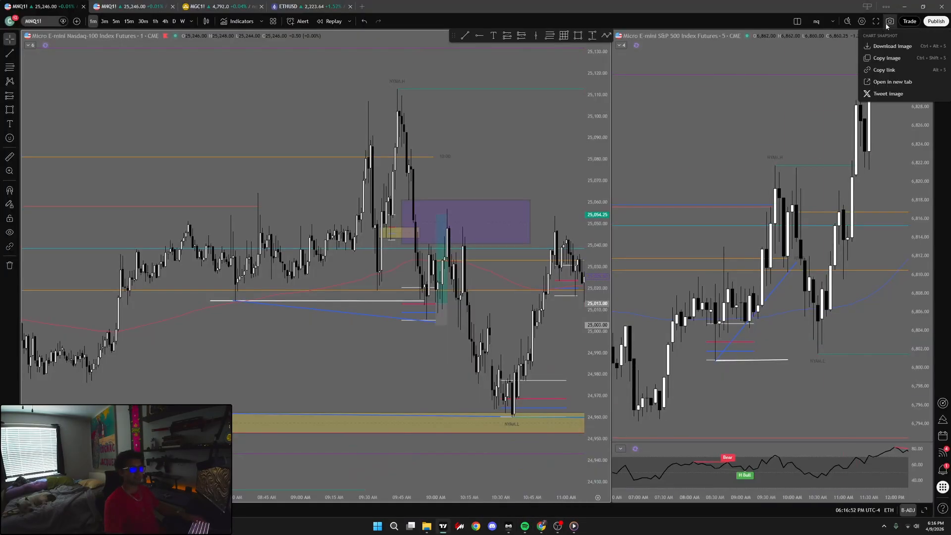
left_click(907, 7)
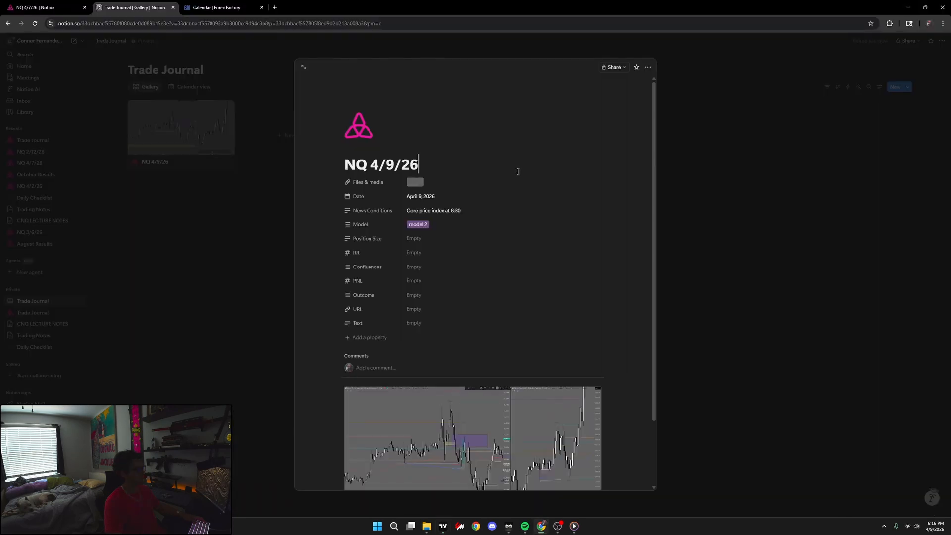
left_click(414, 310)
key("ctrl+v")
left_click(681, 327)
- Set the Position Size of NQ 4/9/26 to "4 micros x 20 accounts"
left_click(426, 240)
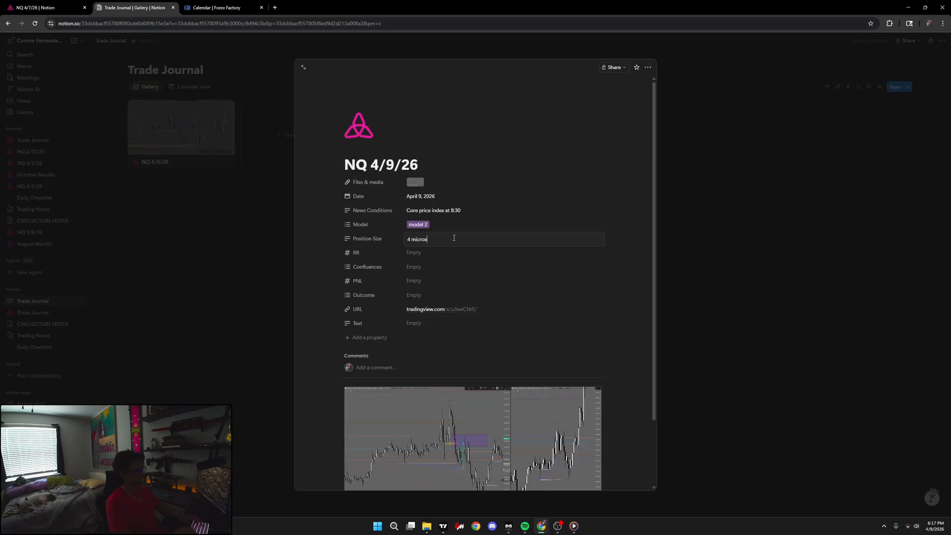
key("BackSpace")
type("s x 20 accounts")
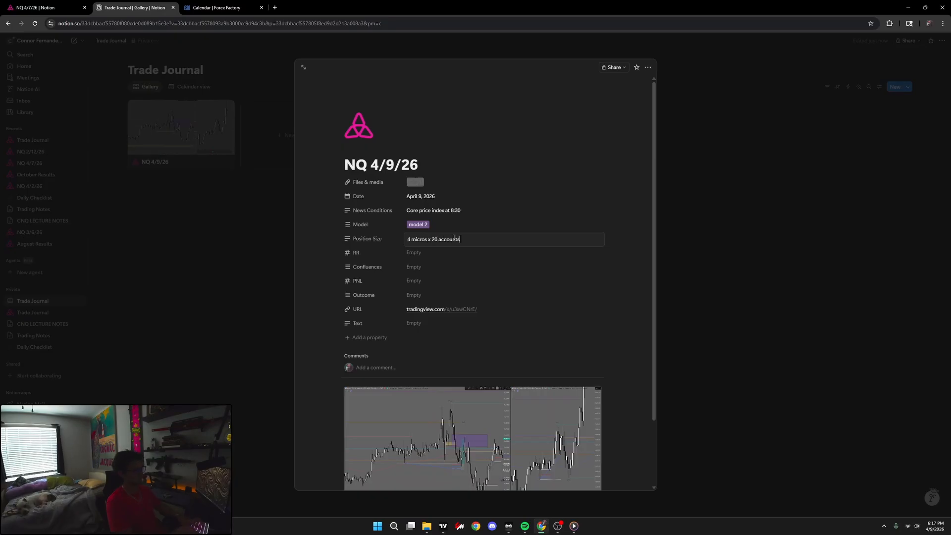
key("Return")
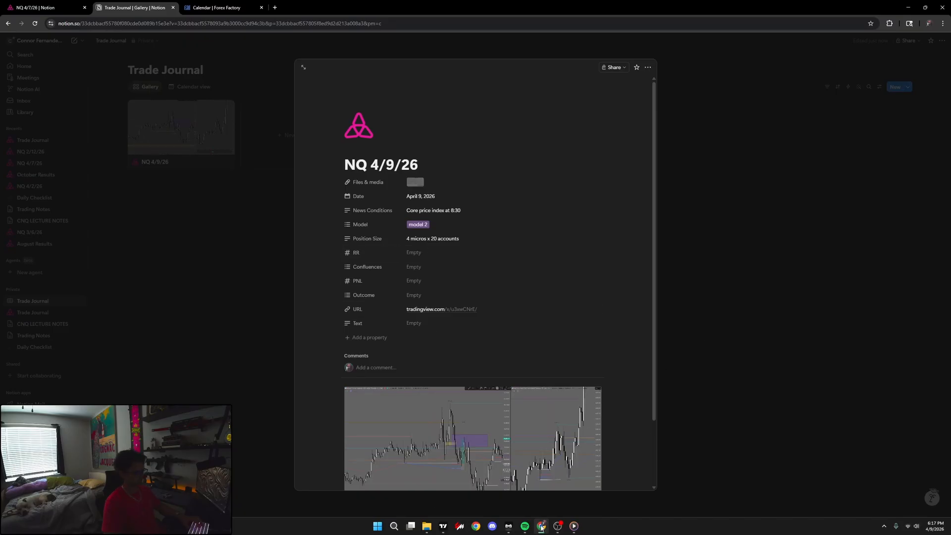
- Check the trade on the TradingView chart and set RR to 4.13 in the NQ 4/9/26 entry in Notion
left_click(443, 526)
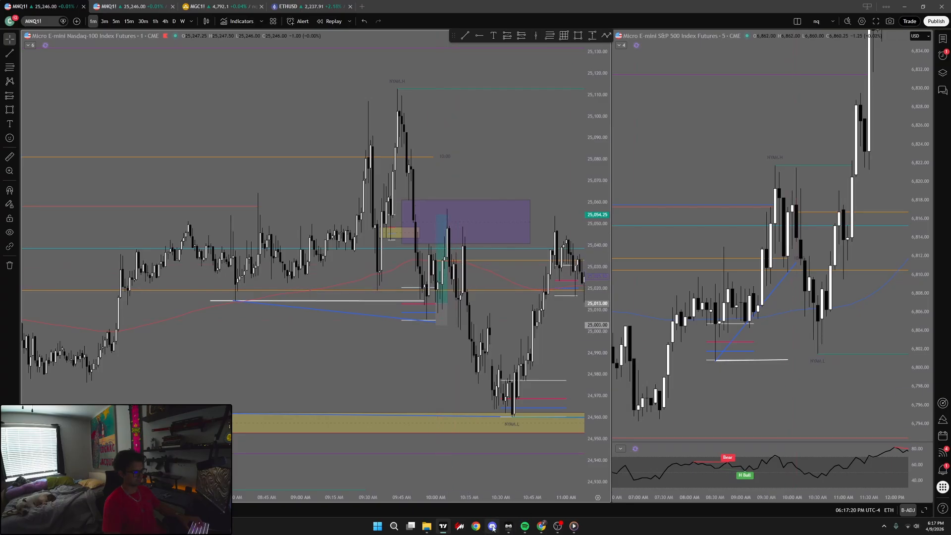
left_click(542, 526)
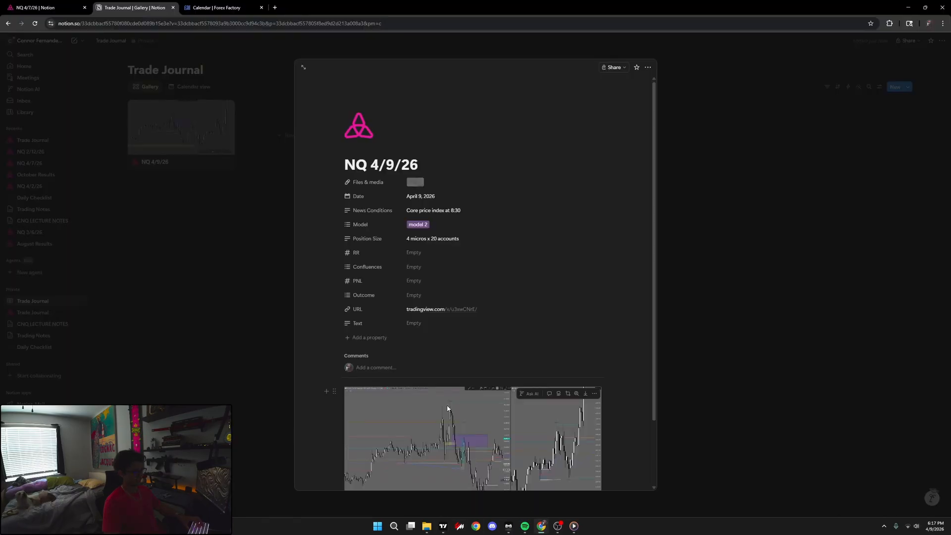
left_click(421, 279)
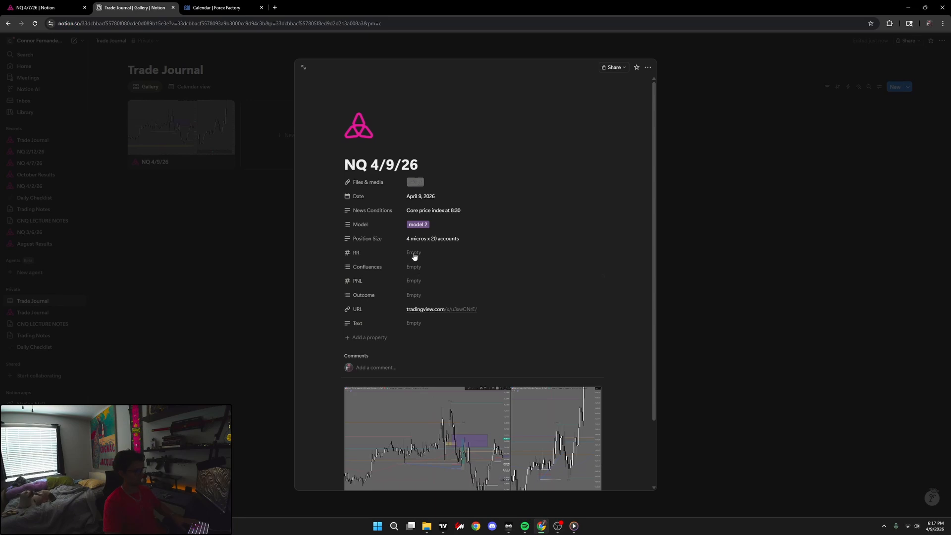
left_click(415, 254)
type("4.13")
key("Return")
left_click(403, 252)
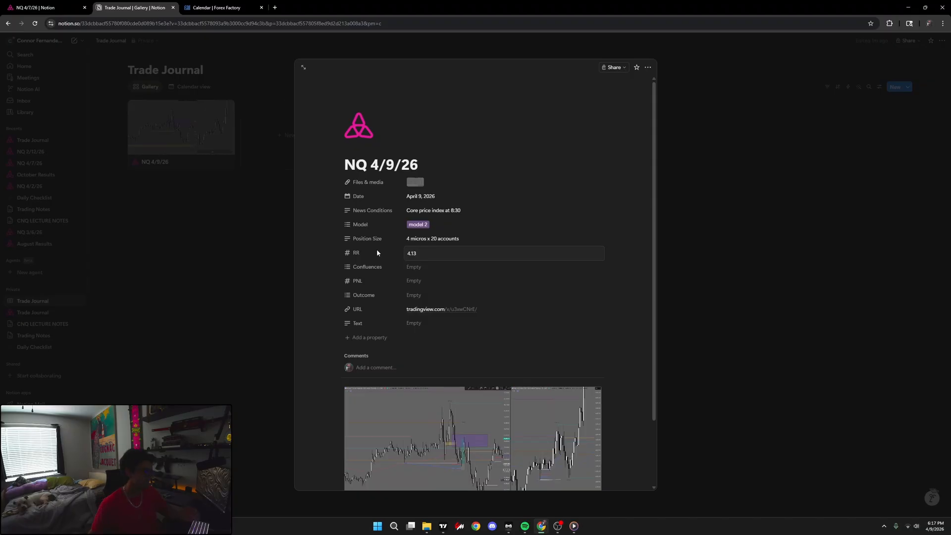
key("Return")
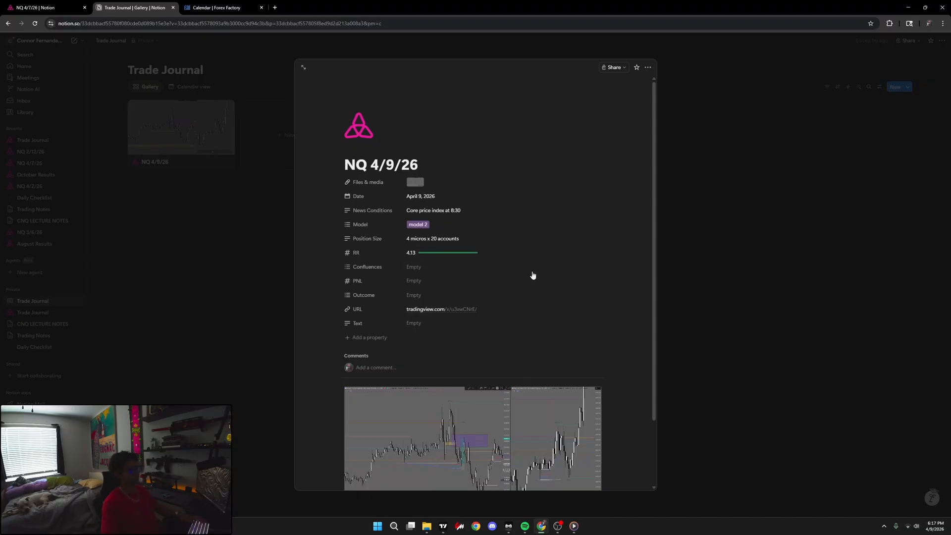
- Change the color of the RR property's bar to blue
left_click(384, 256)
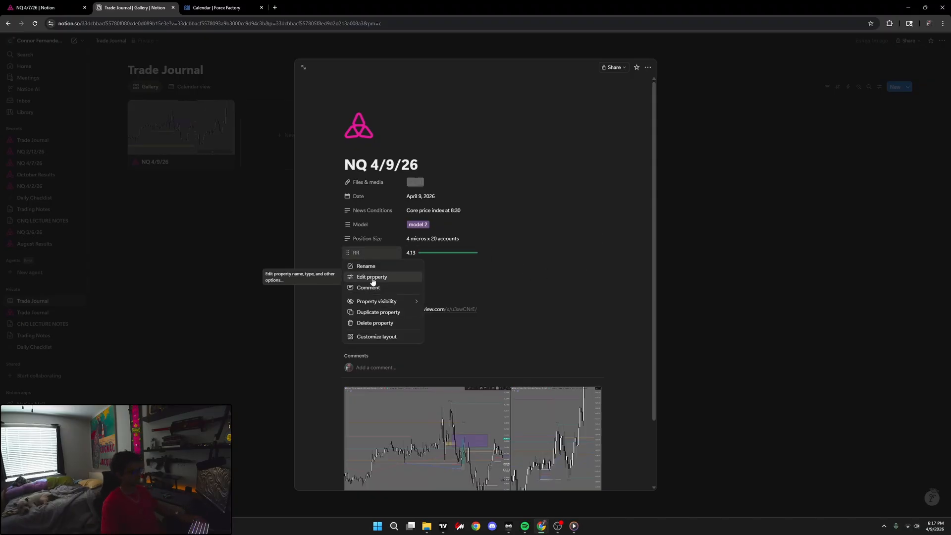
left_click(373, 277)
left_click(412, 363)
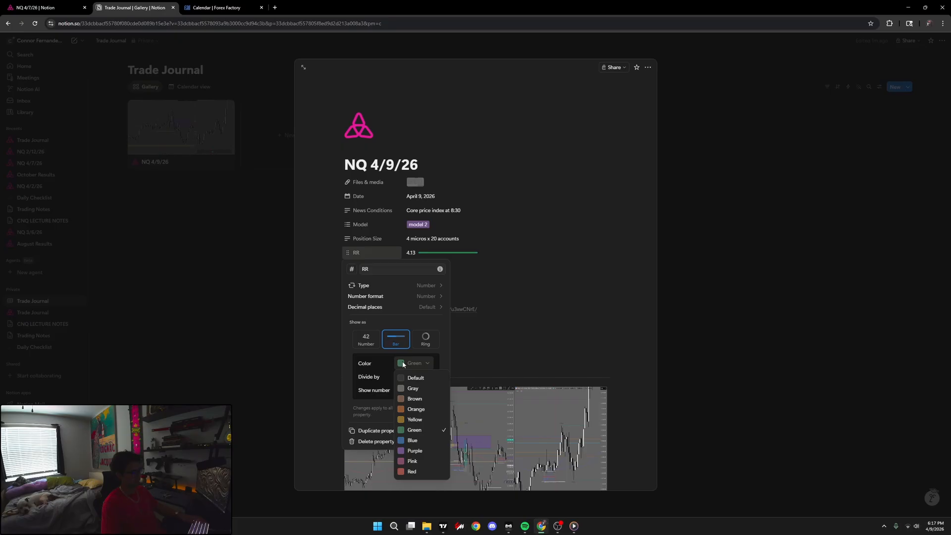
left_click(412, 442)
left_click(545, 342)
- Check the confluences used in the NQ 4/7/26 entry and add the options FVG and IFVG to the new journal's Confluences property
left_click(63, 8)
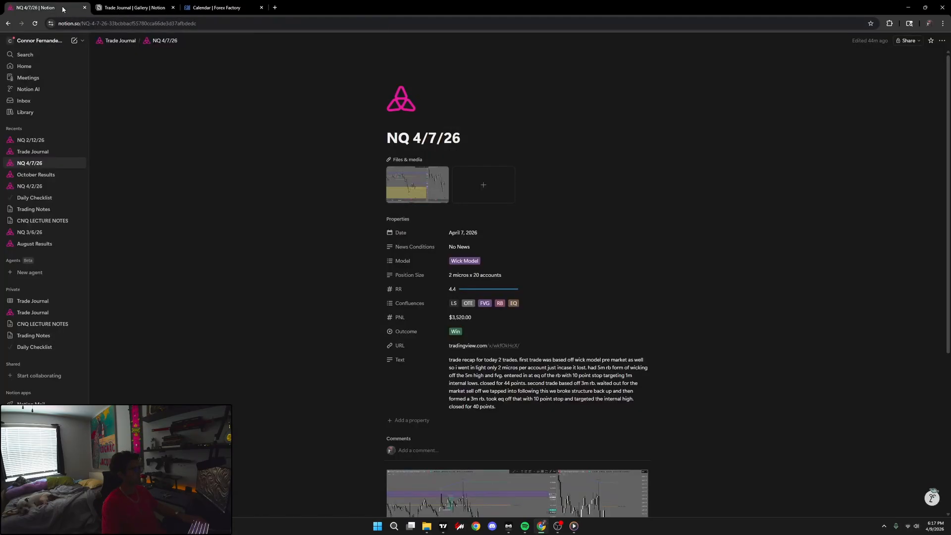
left_click(130, 11)
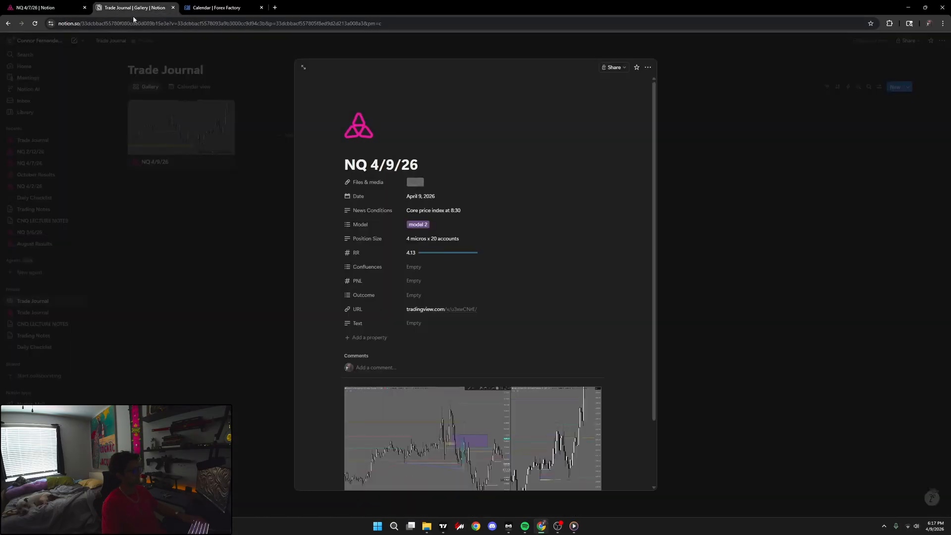
left_click(426, 267)
left_click(371, 268)
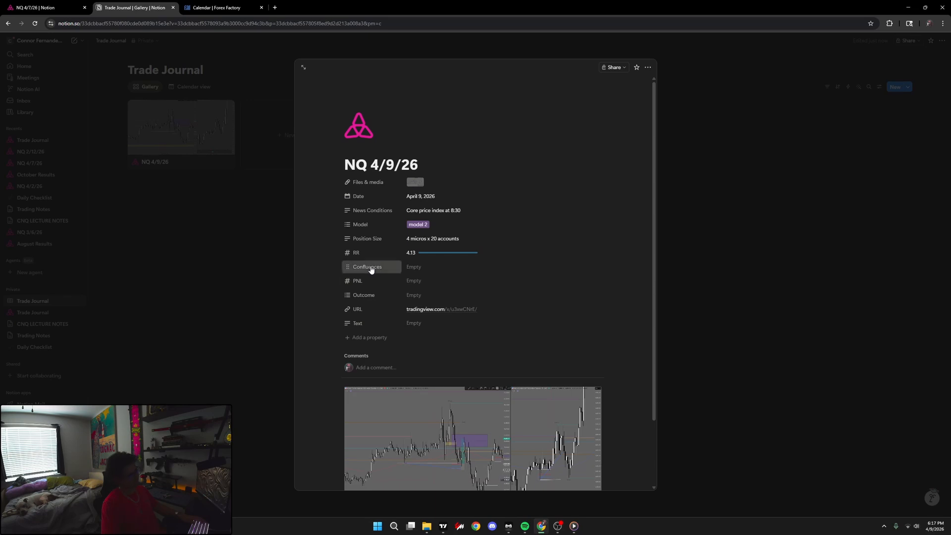
left_click(371, 268)
left_click(373, 292)
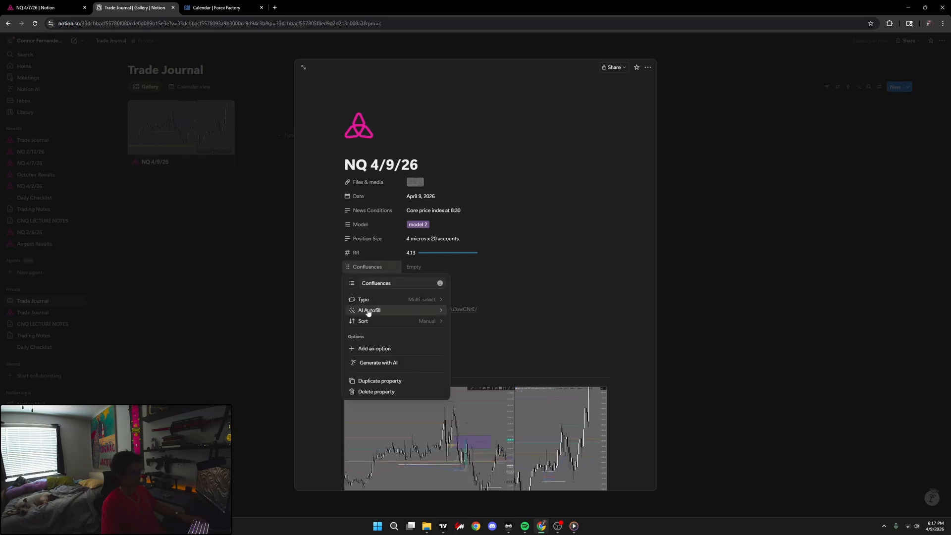
left_click(378, 350)
type("FVG")
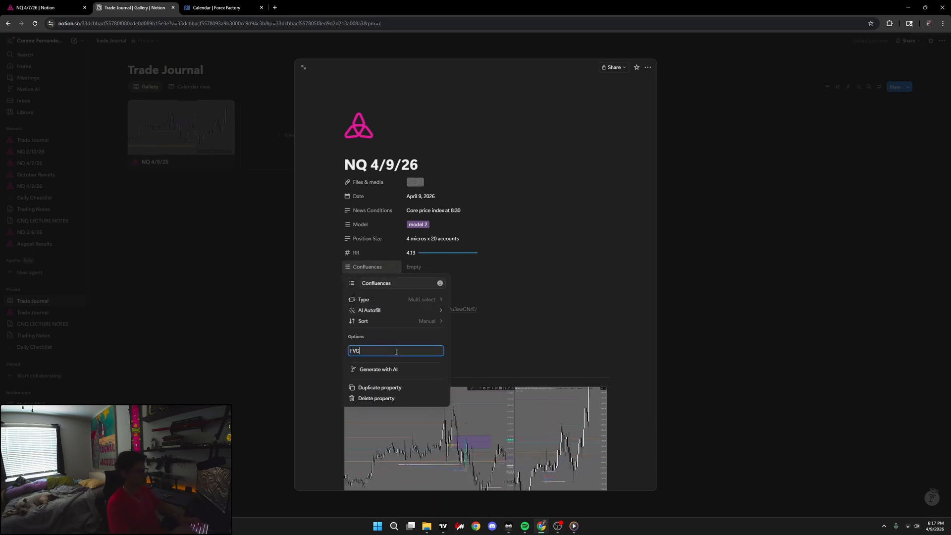
key("Return")
type("IFVG")
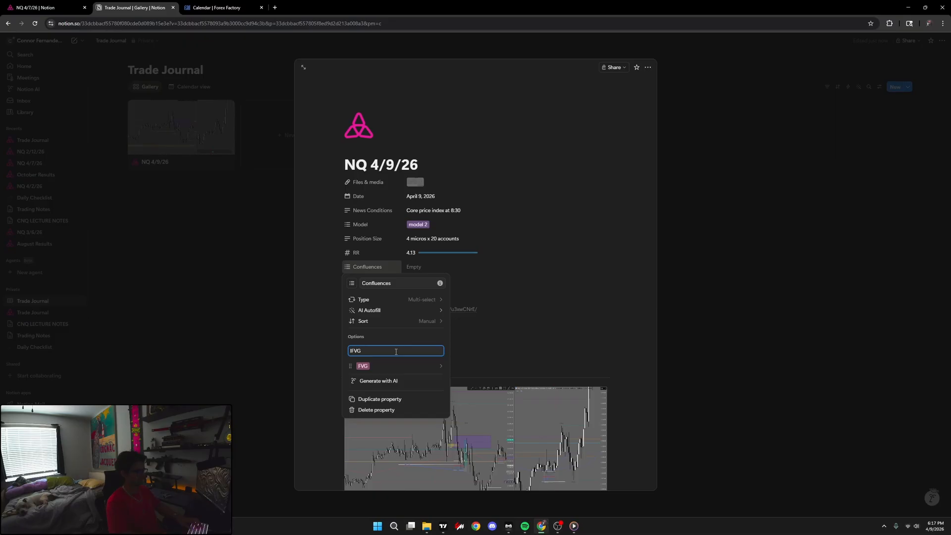
key("Return")
- Add the options BOS, SMT and OB to the Confluences property
type("BOS")
key("Return")
type("SMT")
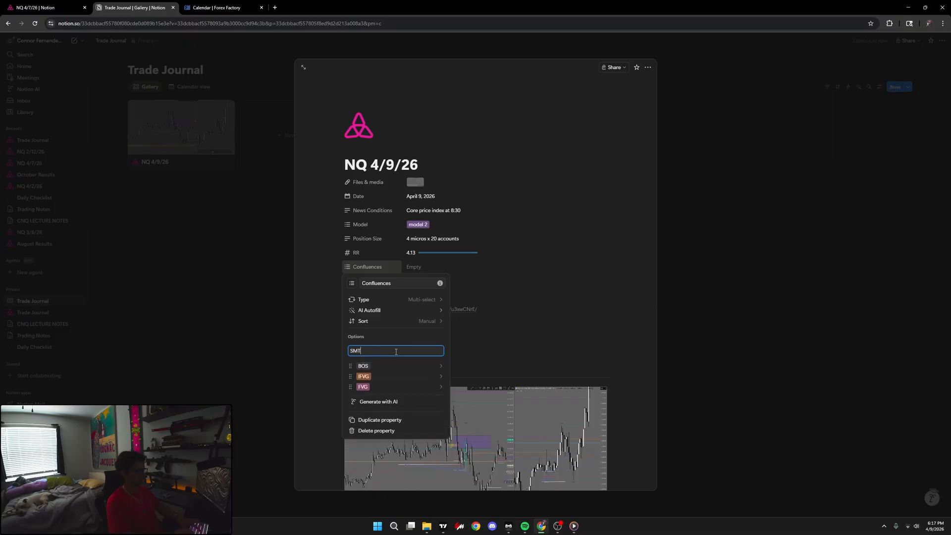
key("Return")
type("OB")
key("Return")
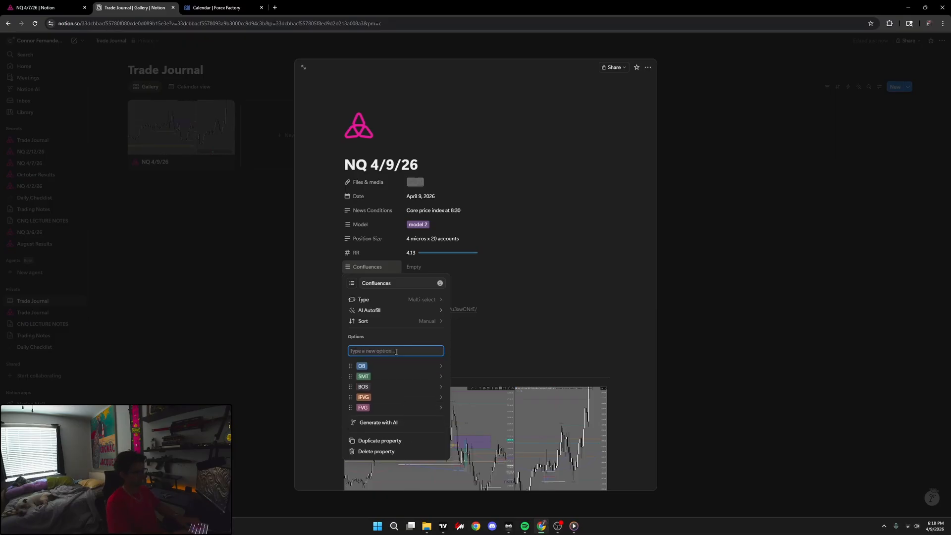
- Add the options RB, KL, HTFZ and DOJI to the Confluences property
type("RB")
key("Return")
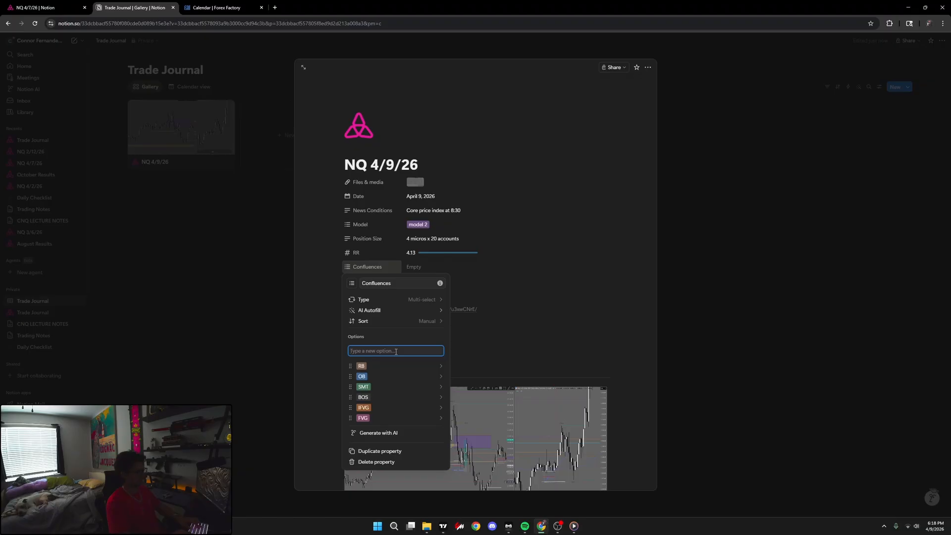
type("KL")
key("Return")
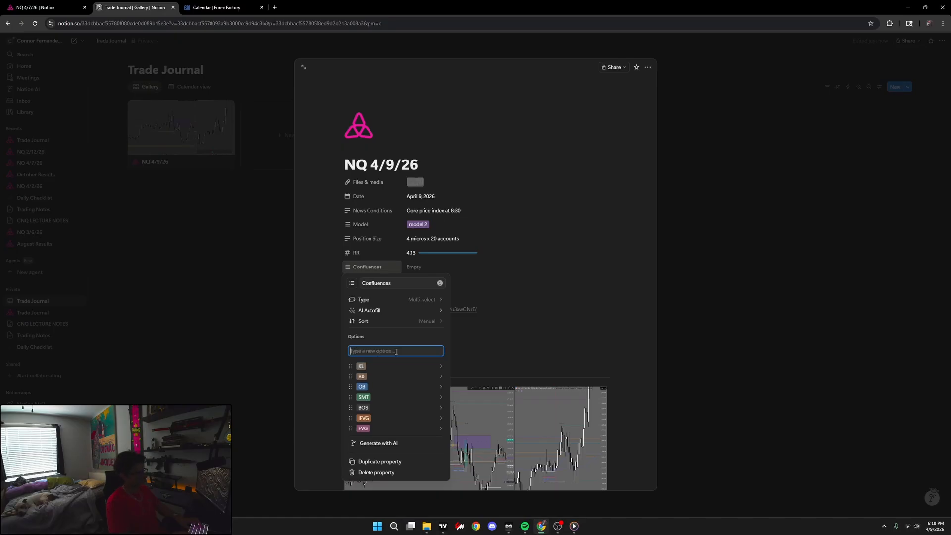
type("HTFZ")
key("Return")
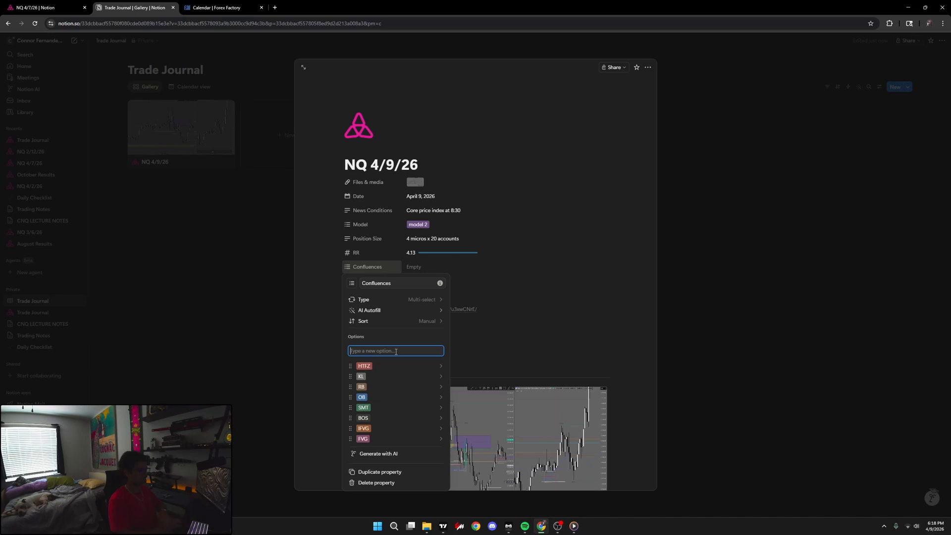
type("DOJI")
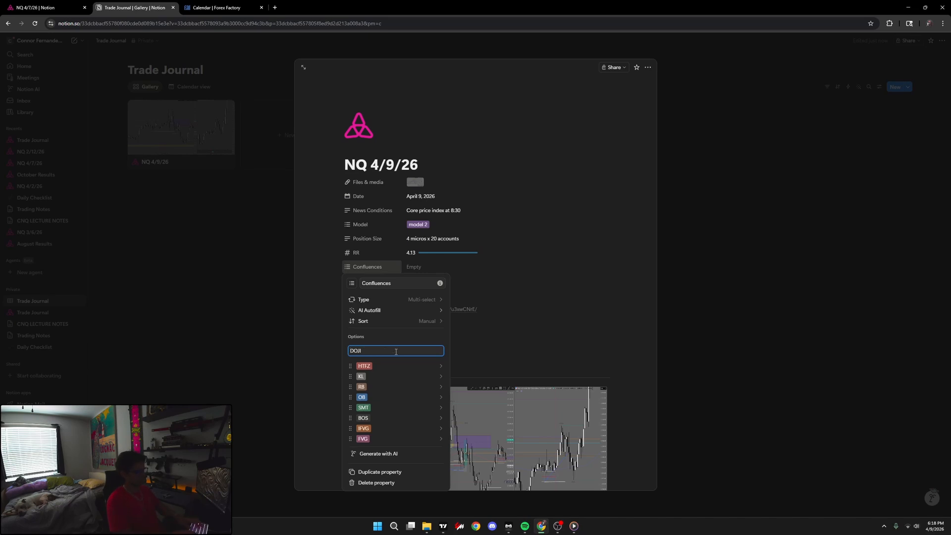
key("Return")
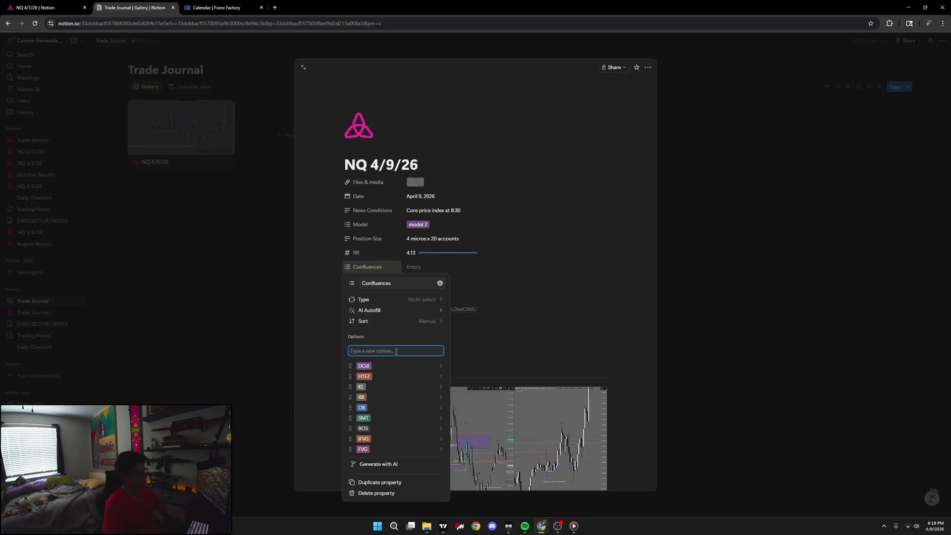
type("FVG")
key("Return")
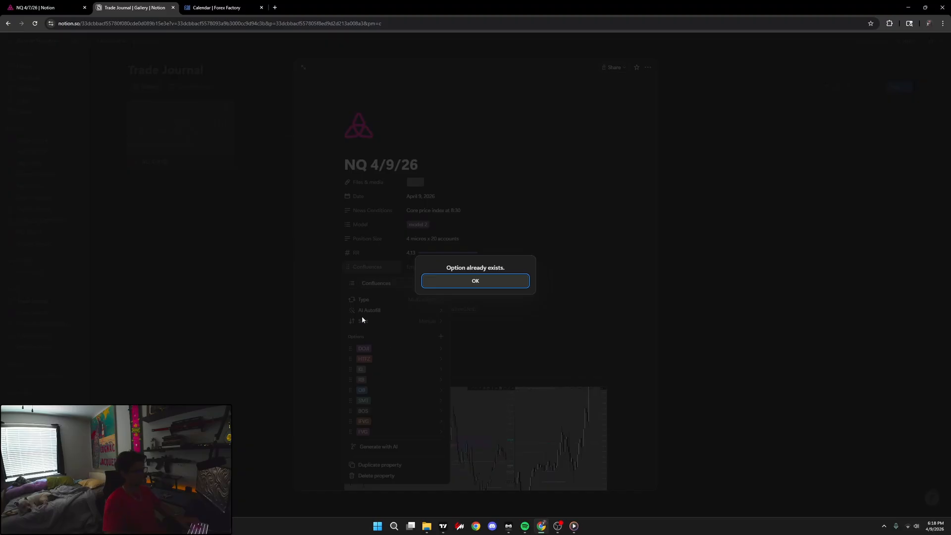
left_click(476, 282)
- Add the option LS to the Confluences property
left_click(442, 337)
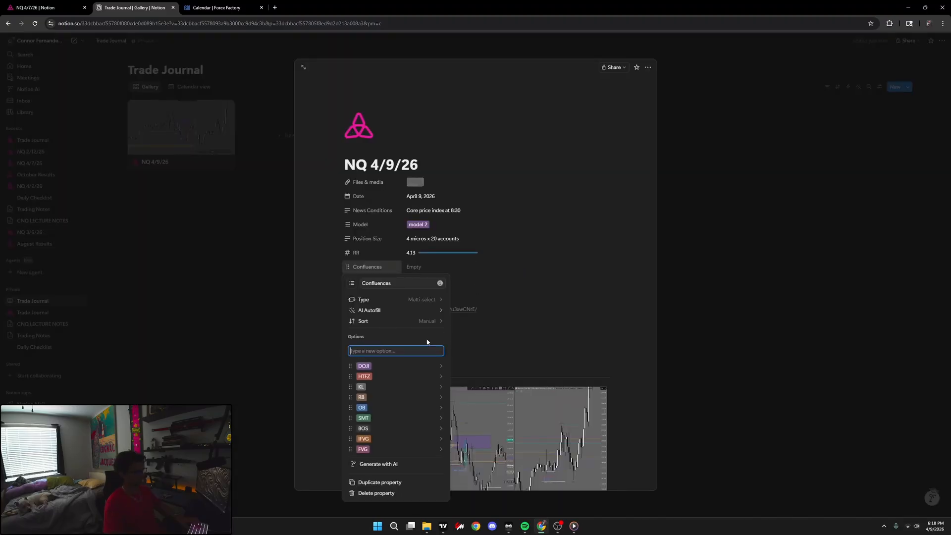
type("LS")
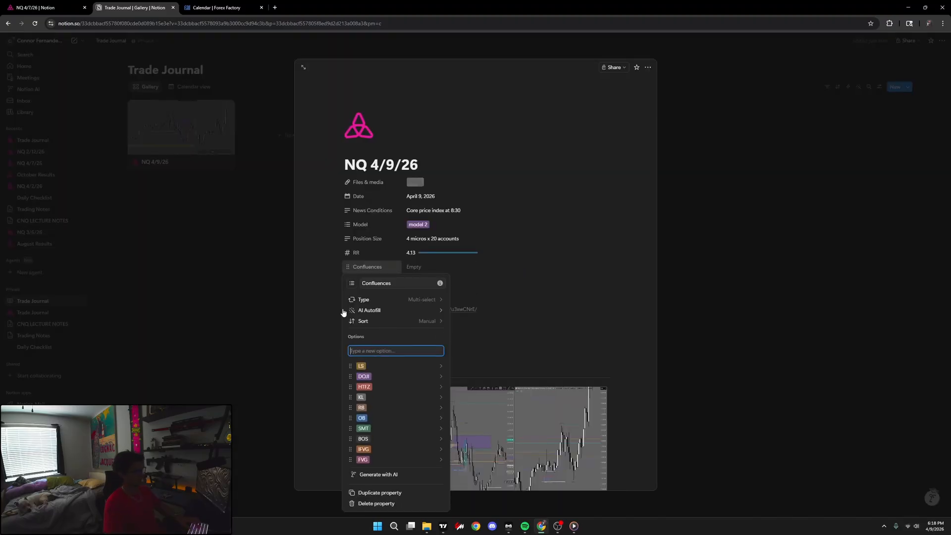
key("Return")
- Check the Confluences option list in NQ 4/7/26 and add the missing options EQ, STDV, OTE and BPR to the new journal's Confluences property
left_click(67, 9)
left_click(547, 303)
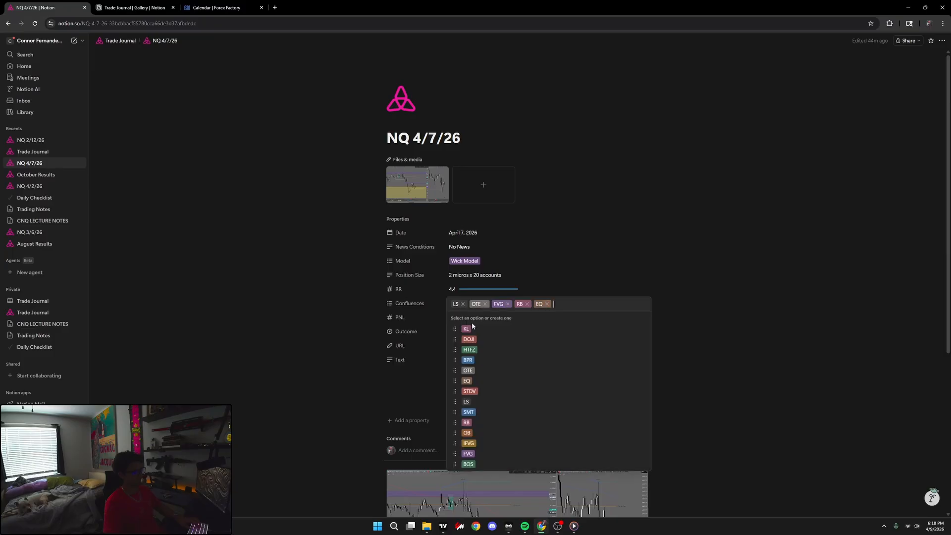
left_click(187, 10)
left_click(148, 7)
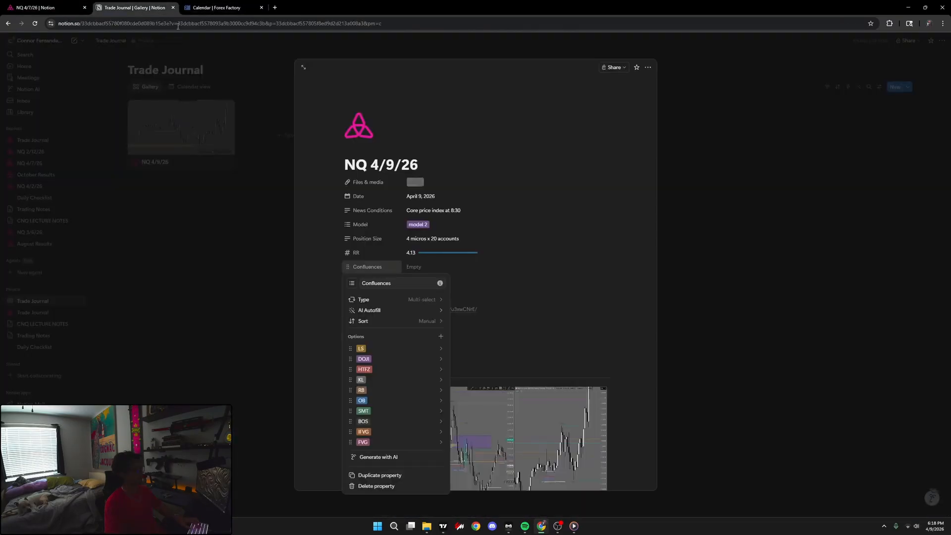
left_click(440, 336)
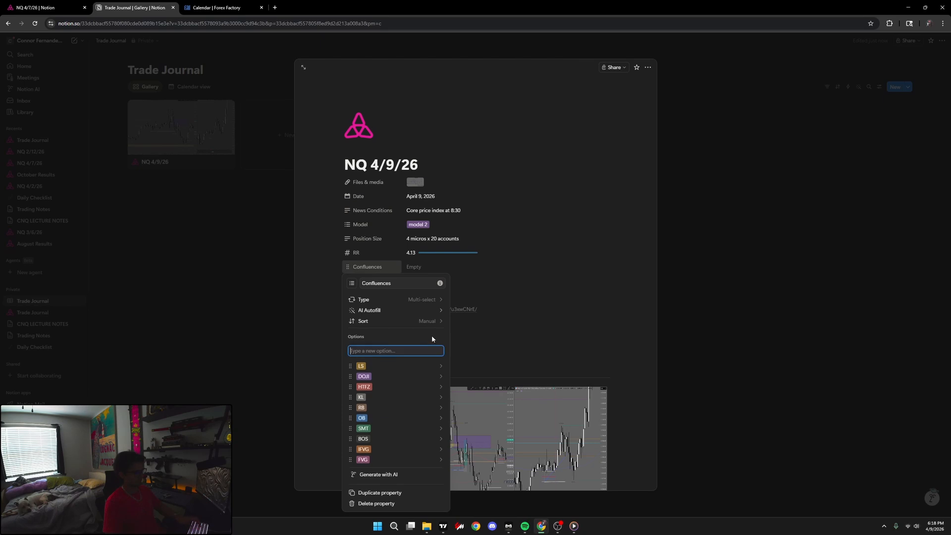
type("EQ")
key("Return")
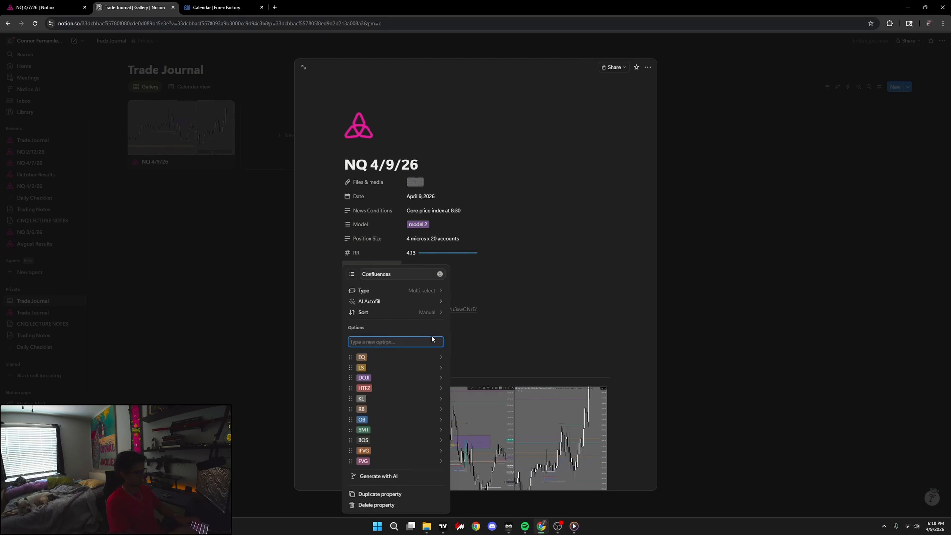
type("STDV")
key("Return")
type("OTE")
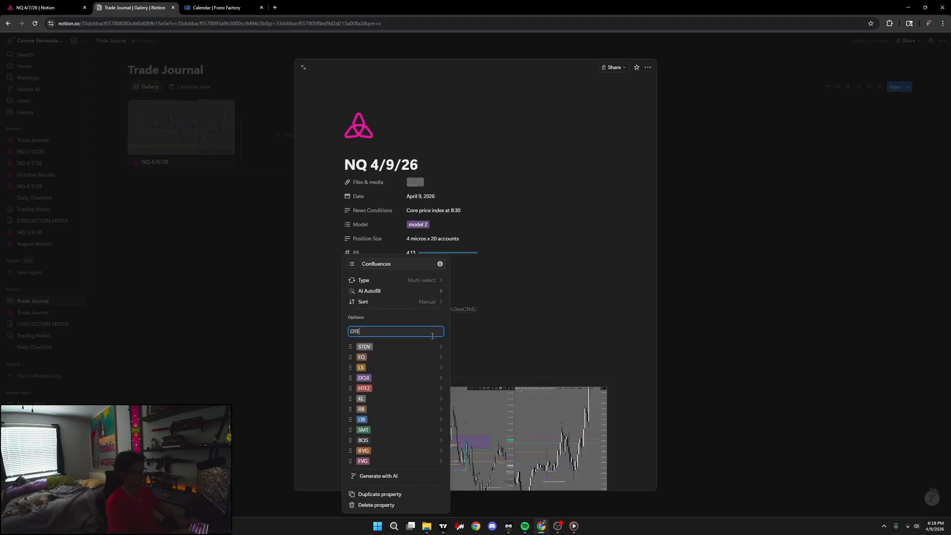
key("Return")
type("BPR")
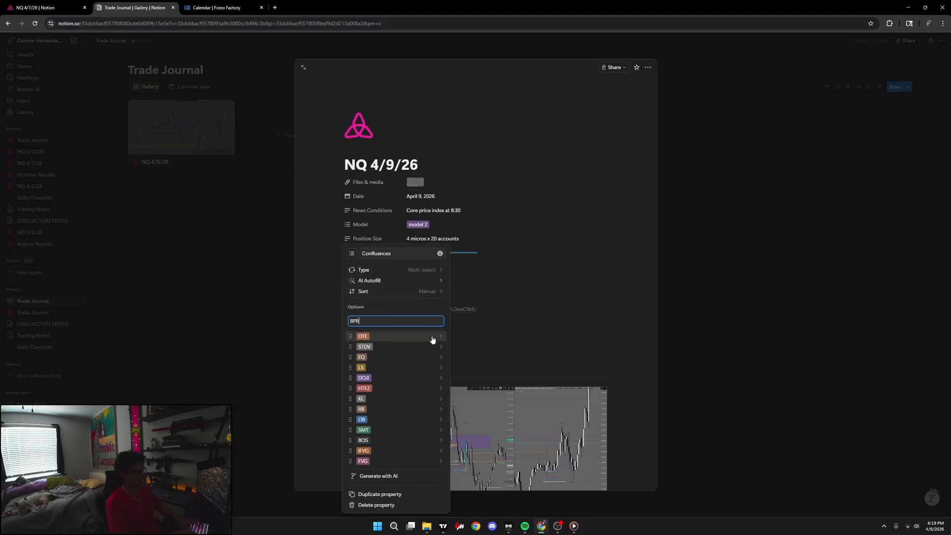
key("Return")
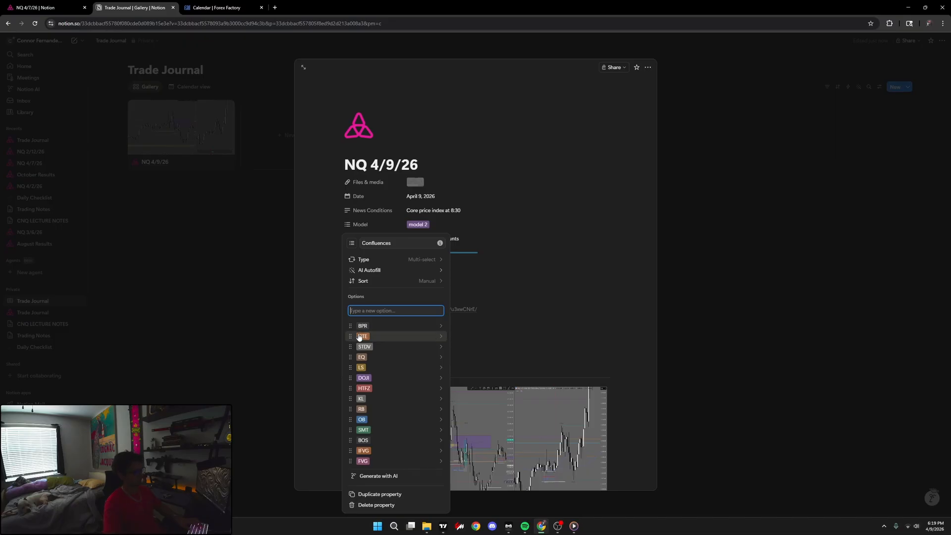
- Compare the new Confluences options with the list in NQ 4/7/26 and close the property settings
left_click(59, 9)
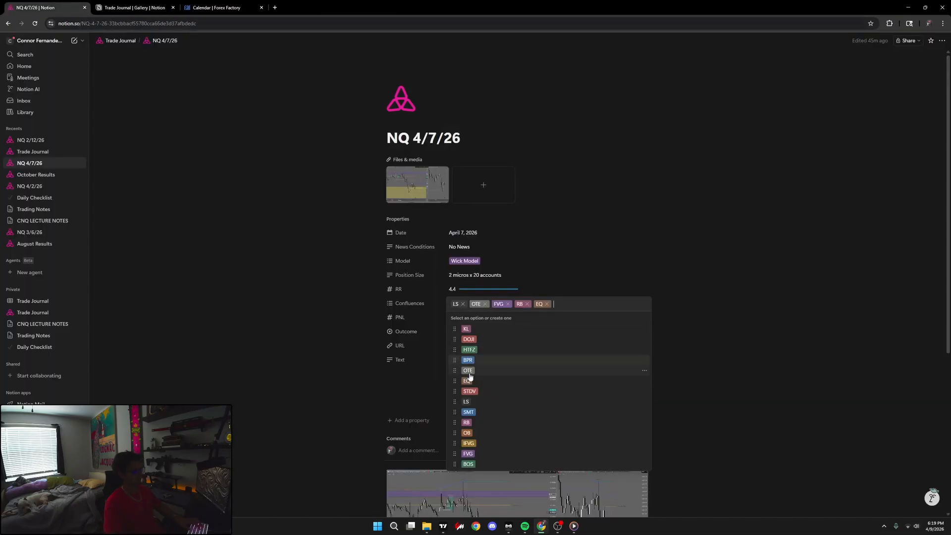
left_click(130, 10)
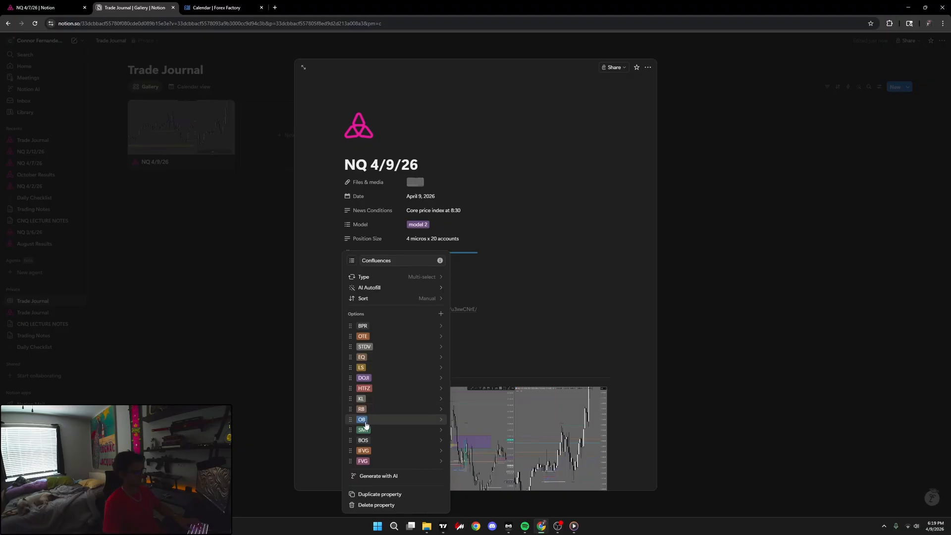
left_click(313, 393)
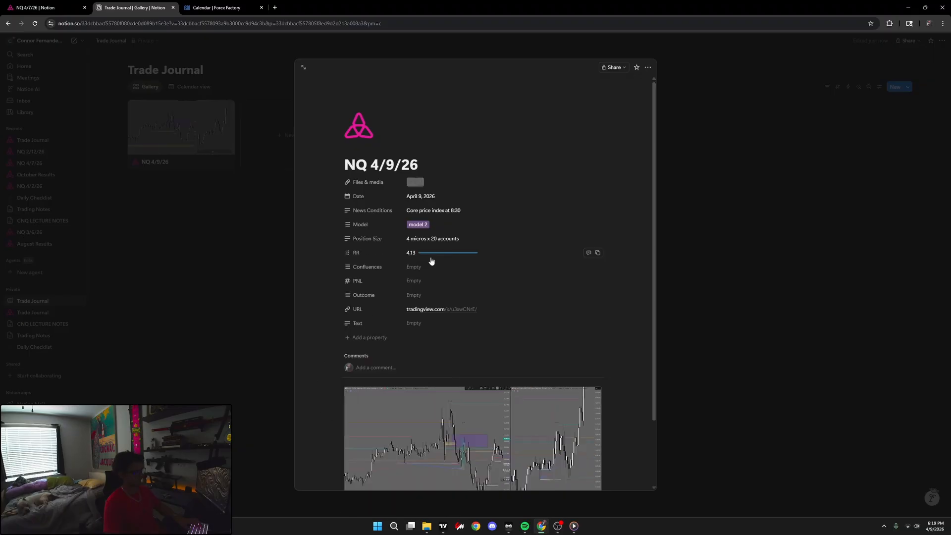
- Set the Confluences of NQ 4/9/26 to OTE, EQ, RB, LS, HTFZ, FVG and SMT
left_click(416, 267)
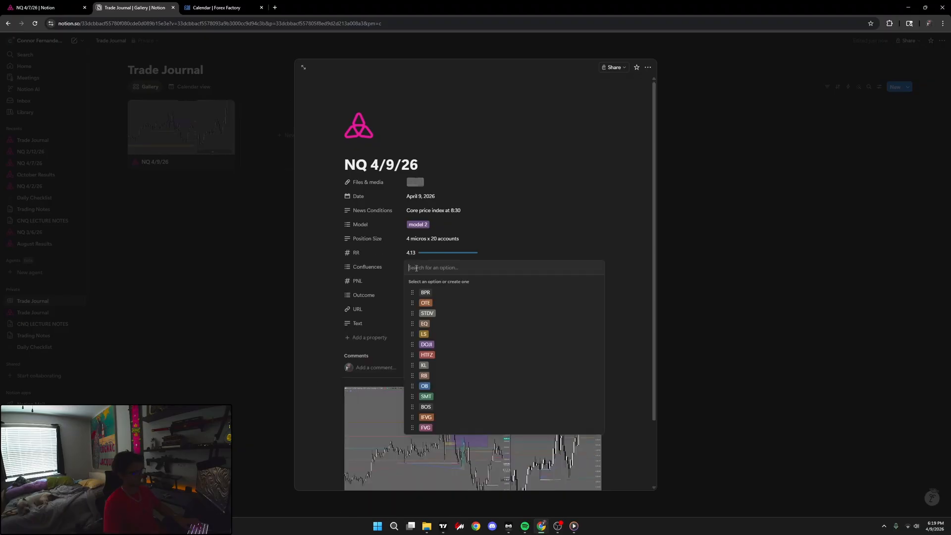
left_click(432, 303)
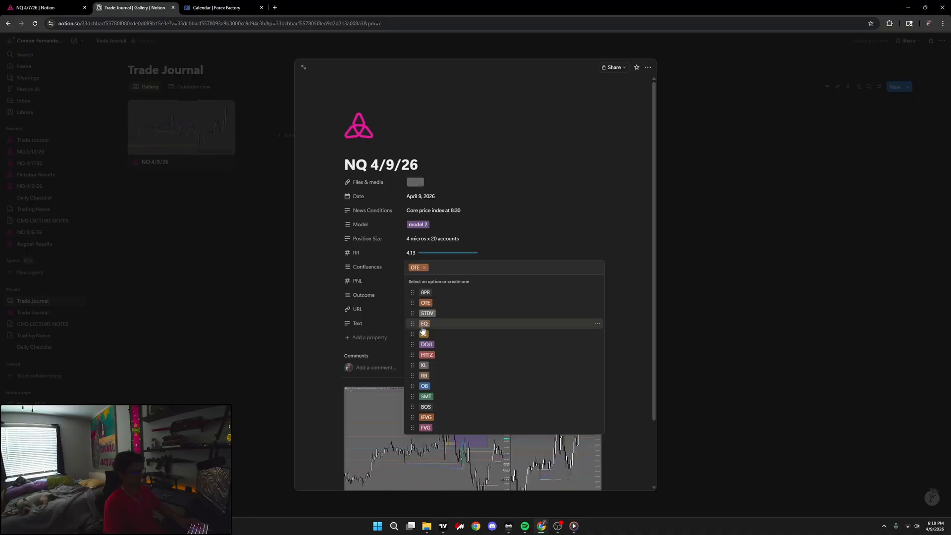
left_click(425, 325)
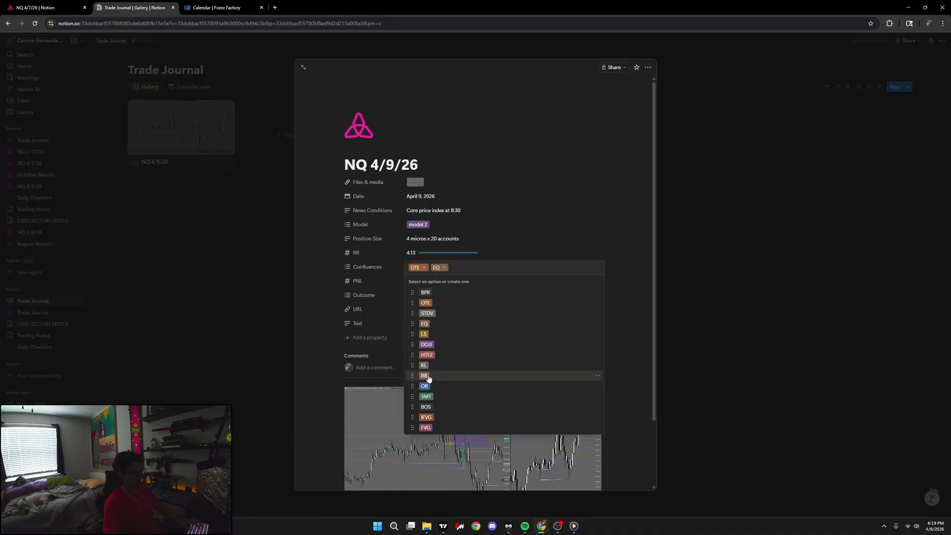
left_click(422, 376)
left_click(424, 333)
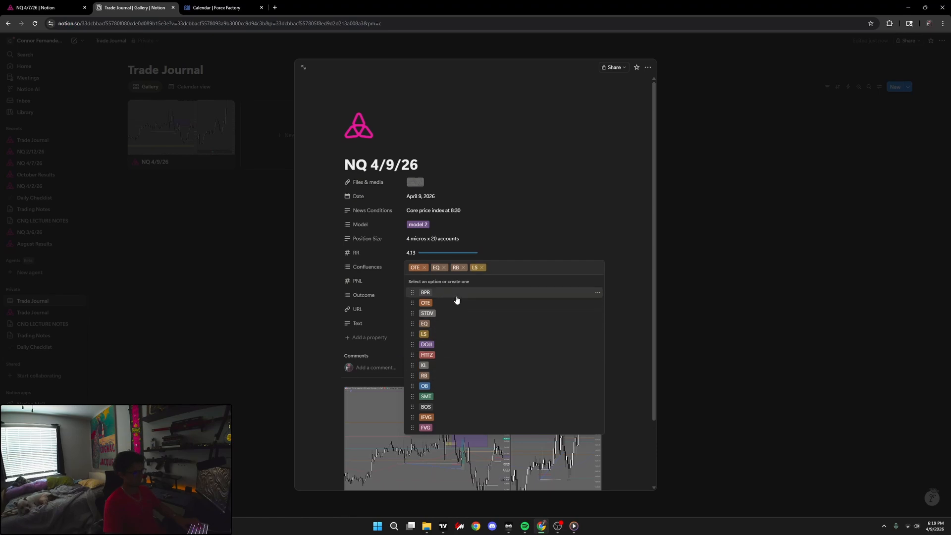
left_click(427, 358)
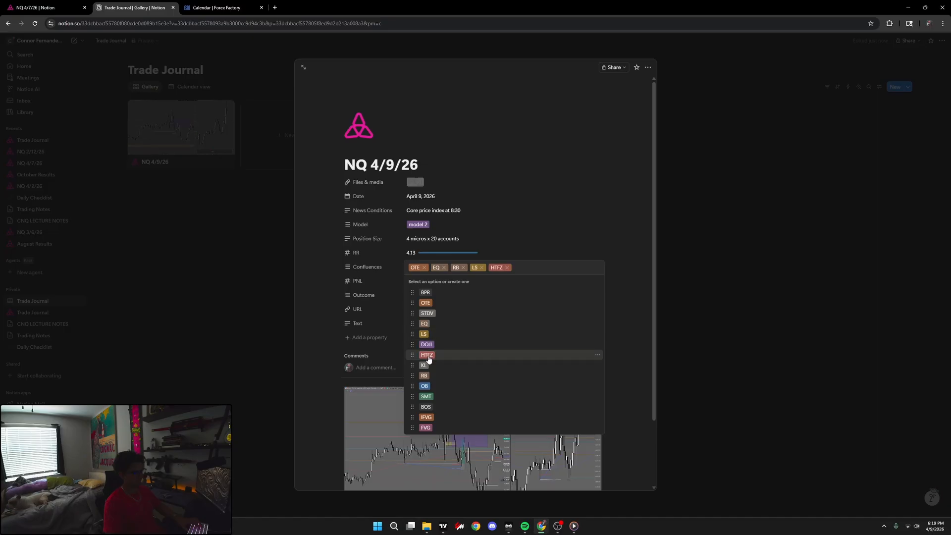
left_click(425, 428)
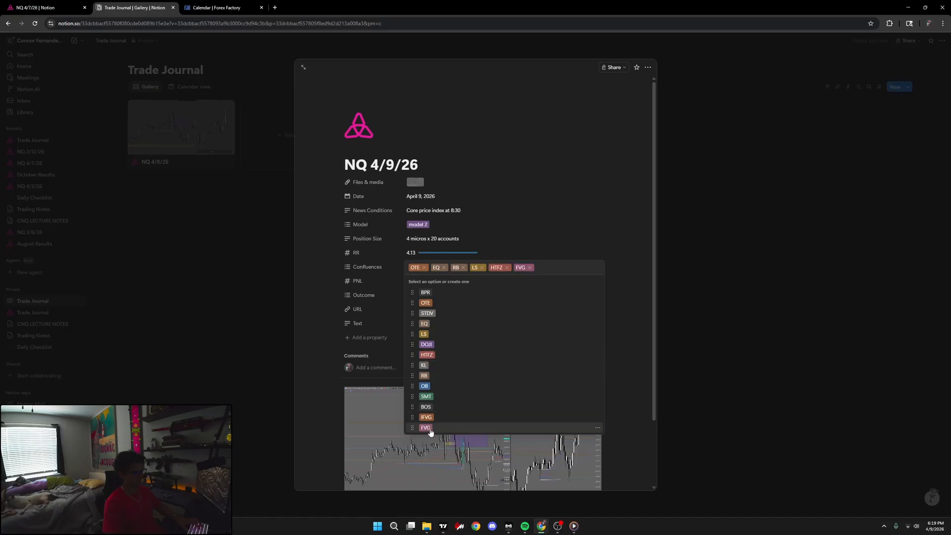
left_click(426, 396)
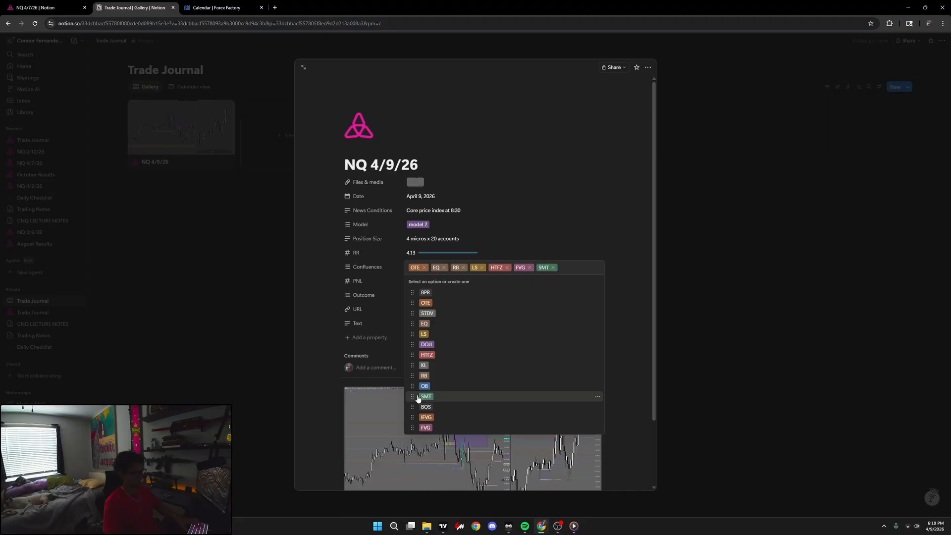
key("Escape")
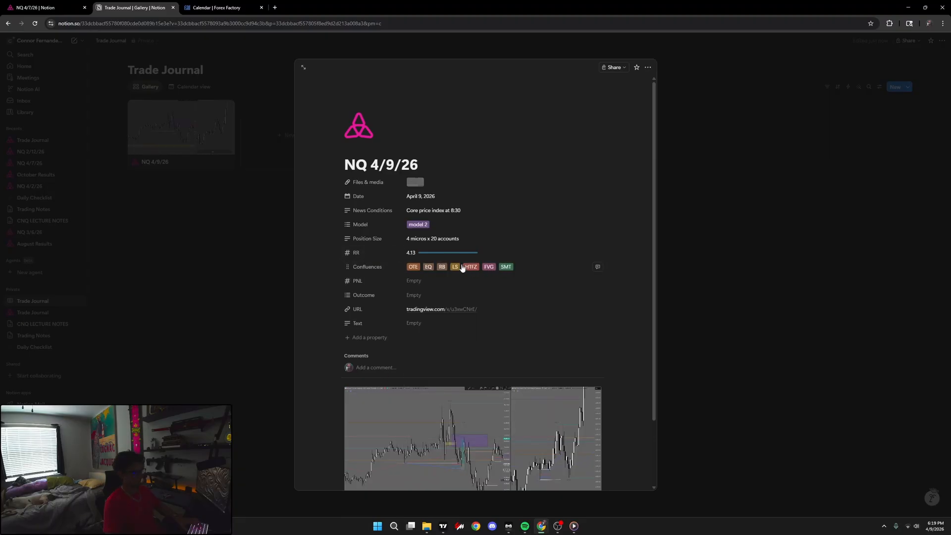
- Set the PNL of NQ 4/9/26 to $1,000,000,000,000 and its Outcome to win
left_click(415, 285)
type("1,000,000,000,000")
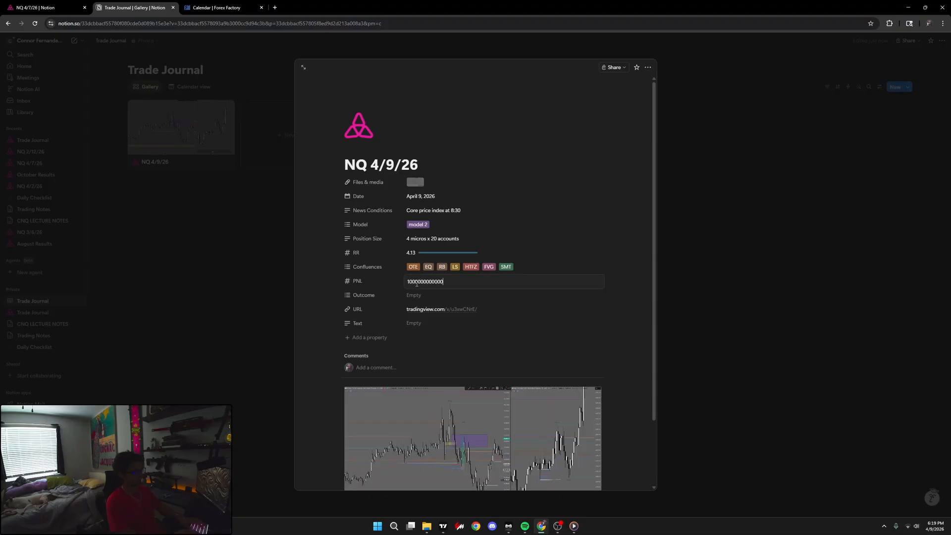
key("Return")
left_click(411, 297)
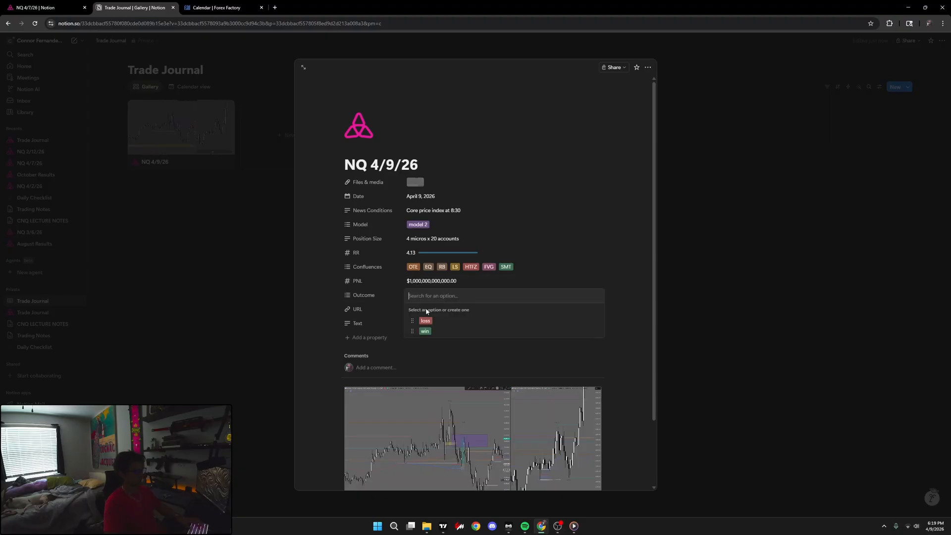
left_click(426, 330)
left_click(440, 324)
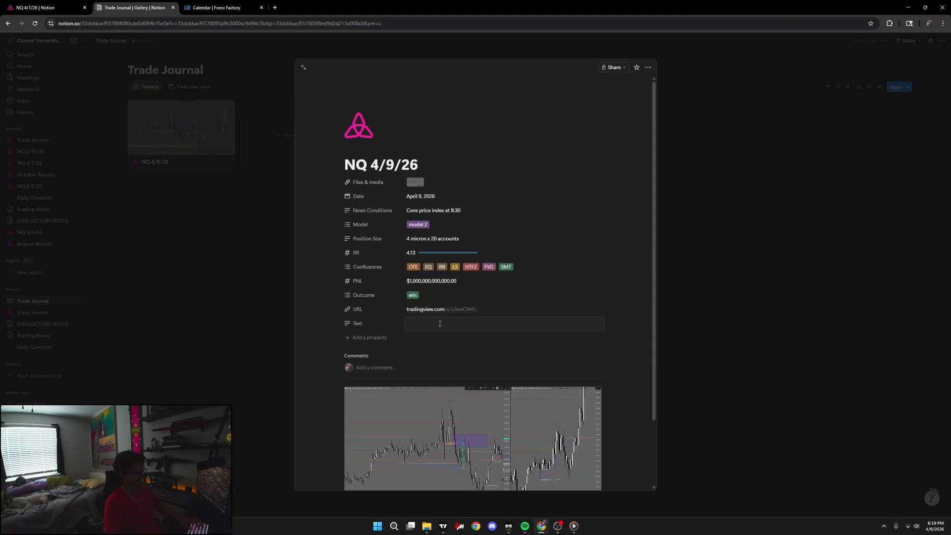
type("QWEOIQUEOQW")
key("BackSpace")
key("BackSpace")
key("BackSpace")
key("BackSpace")
key("BackSpace")
key("BackSpace")
key("BackSpace")
key("BackSpace")
key("BackSpace")
key("BackSpace")
- Begin the trade recap in the Text property with 1 trade 1 win, wick model presented, 5m smt and 5m rb sweeping the 5m low
type("trade recap . 1 trade 1 win")
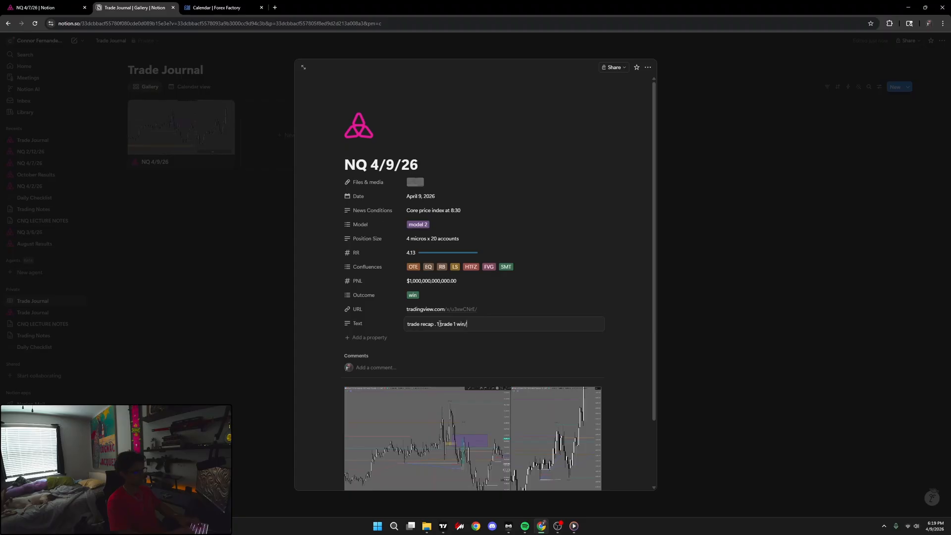
type("asdasdkdsfa. wick model presented")
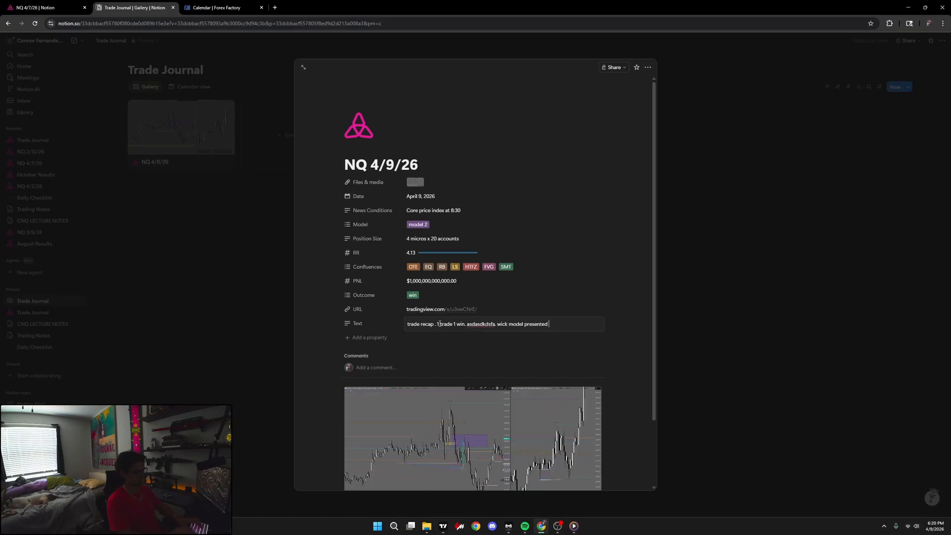
type("5m smt, we had 5m rb form of sweep on 5m low and wicked off it as well. wicked off 5m")
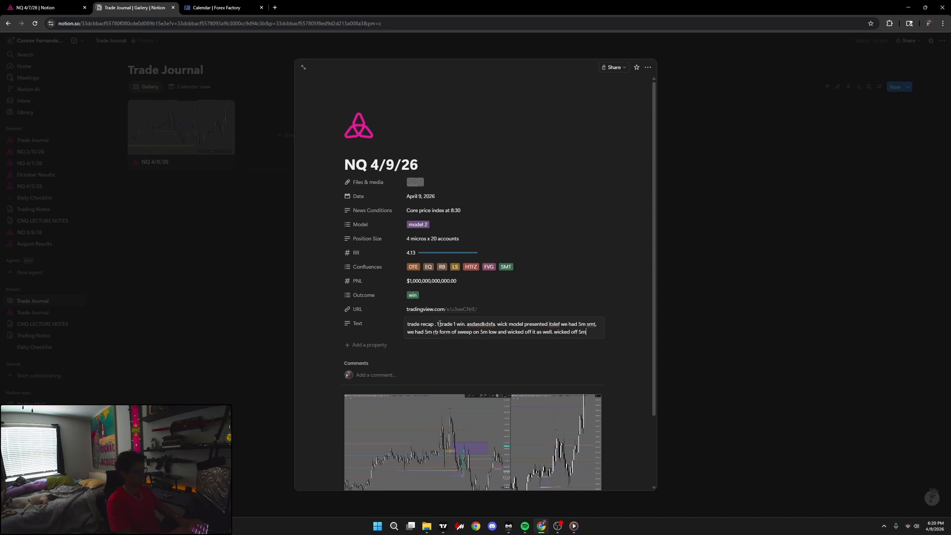
- Finish the recap with the 1hr fvg and entry at 5m rb eq with 10 point stop targeting the highs, and close the entry
type("and 1hr fvg")
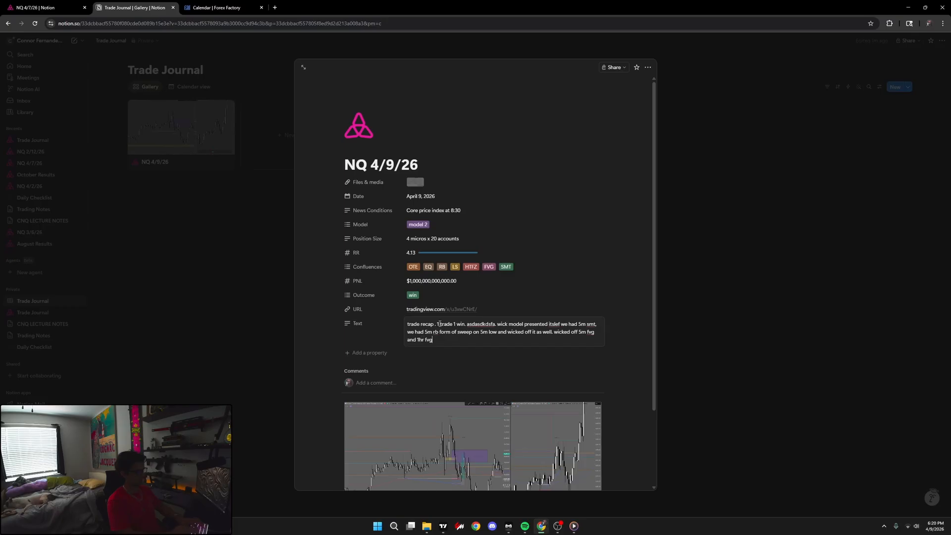
type(". entered at 5m rb eq with 10 point stop targeted the highs")
left_click(617, 337)
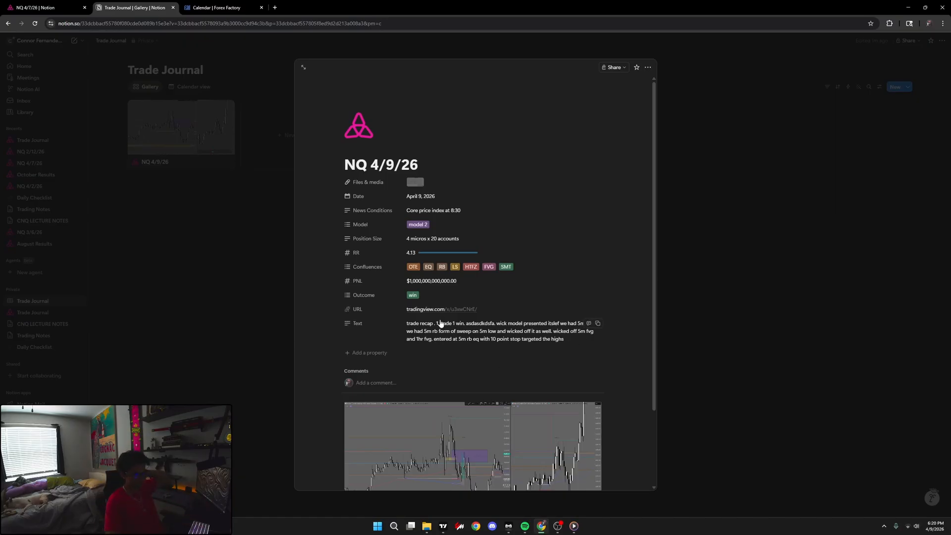
left_click(247, 357)
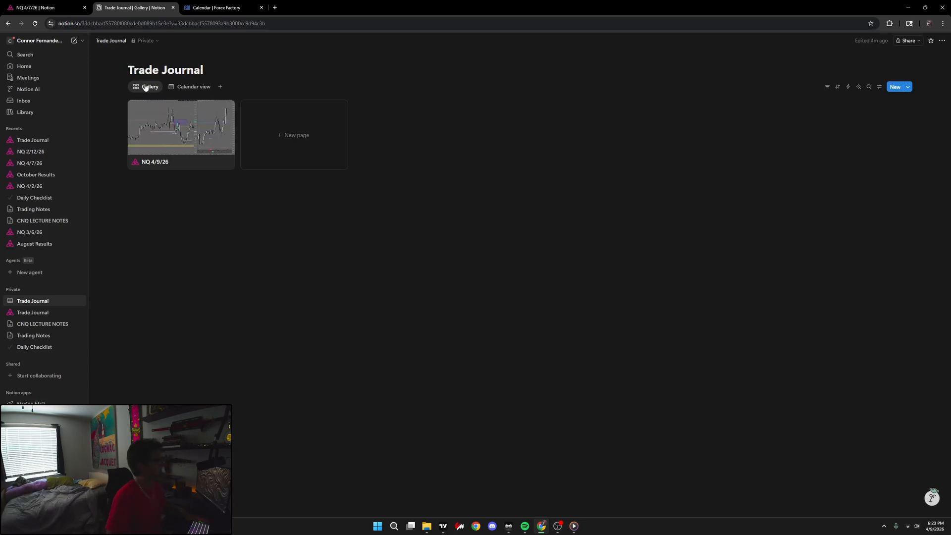
- Show the Model and Outcome properties on the cards of the new journal's Gallery view
left_click(146, 87)
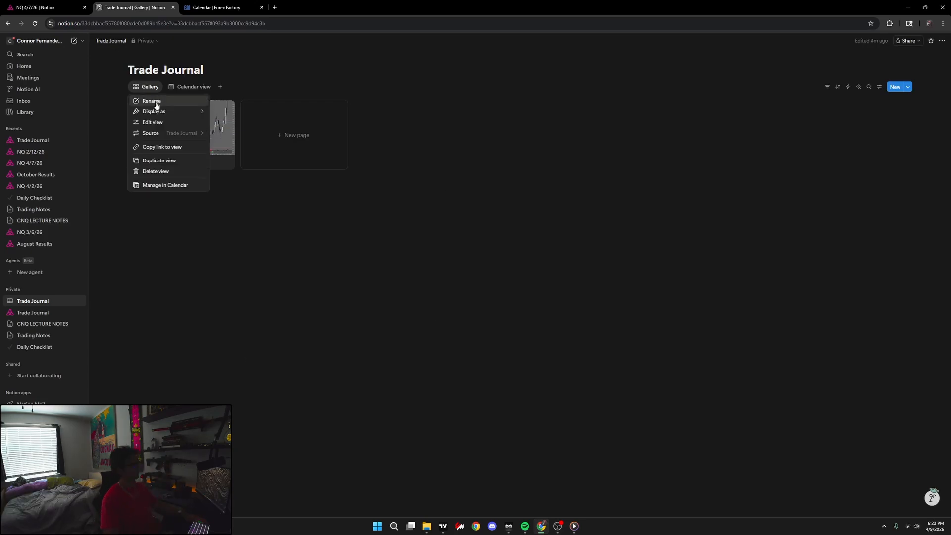
left_click(159, 122)
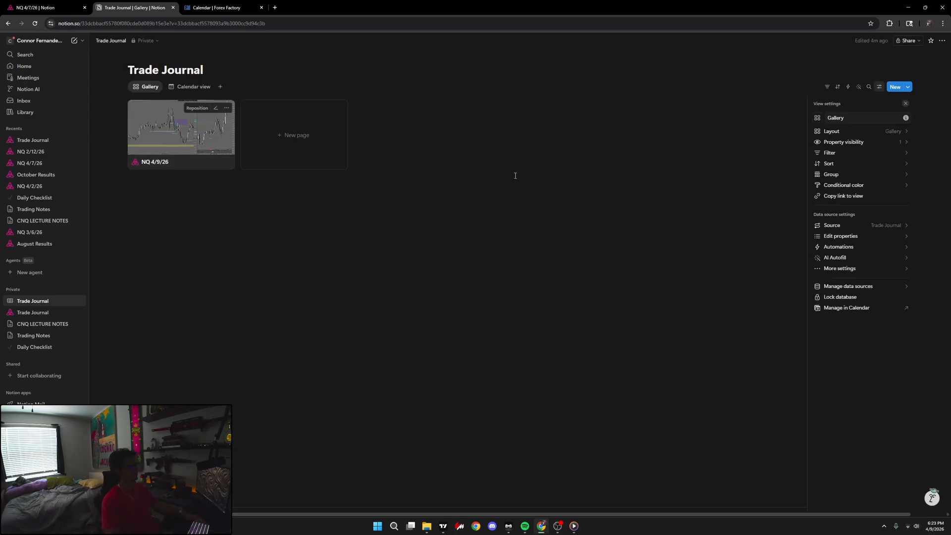
left_click(876, 142)
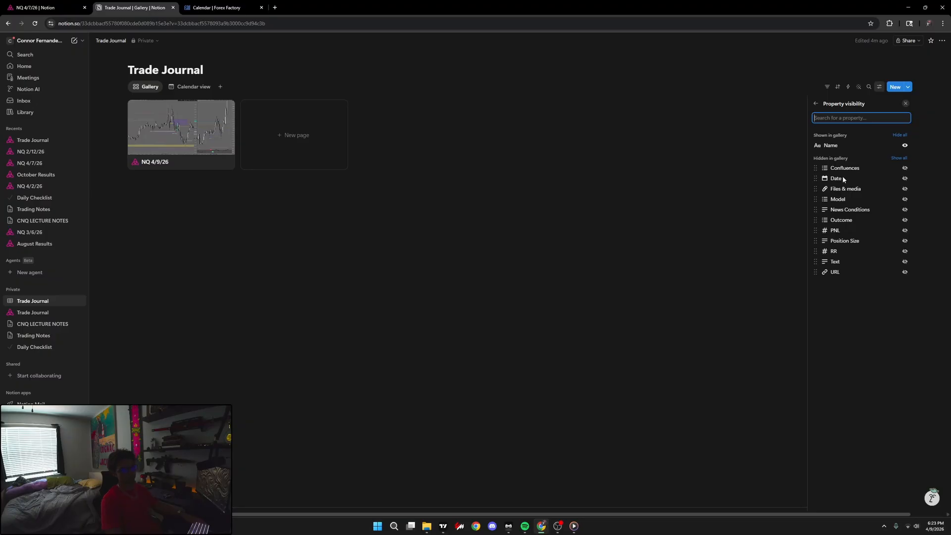
left_click(904, 199)
left_click(904, 219)
left_click(384, 172)
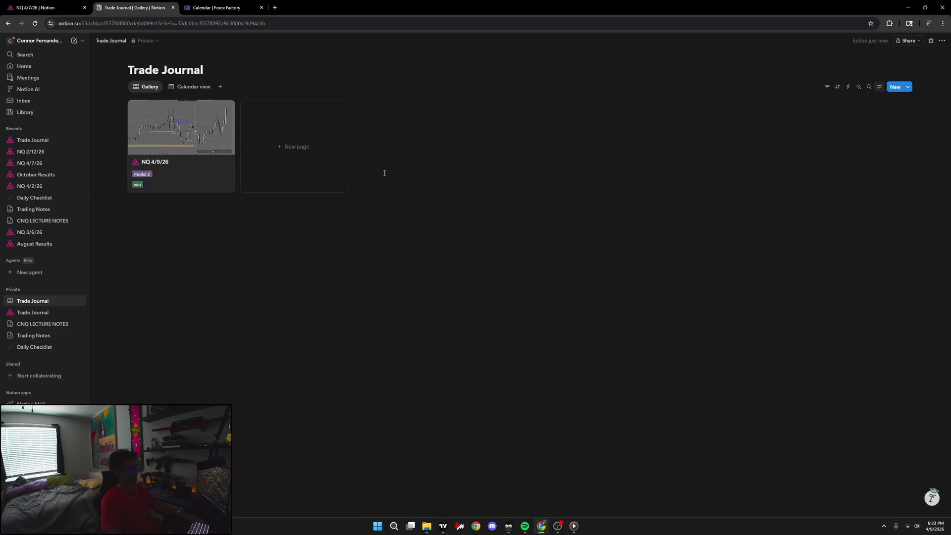
- Check the existing journal's Calendar view and show Outcome, PNL and RR in the new journal's Calendar view
left_click(55, 8)
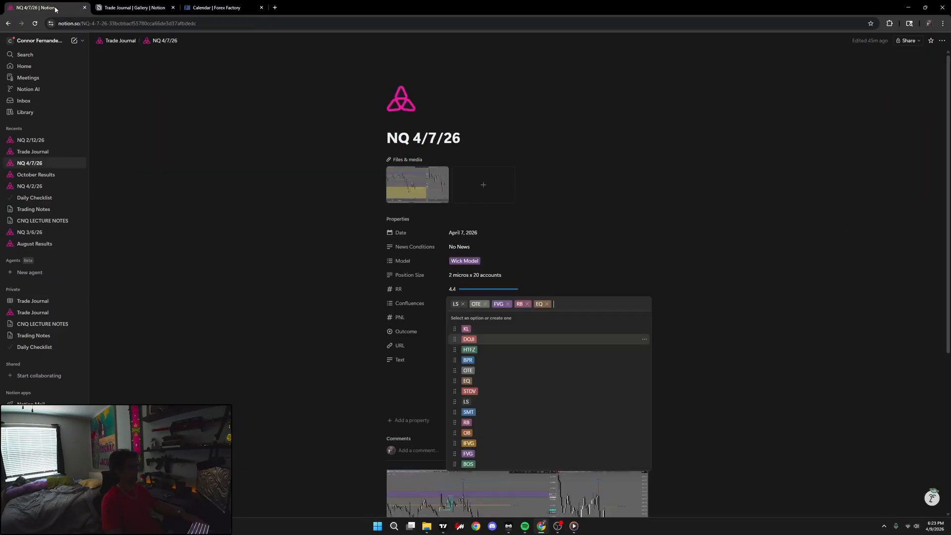
left_click(114, 44)
left_click(120, 40)
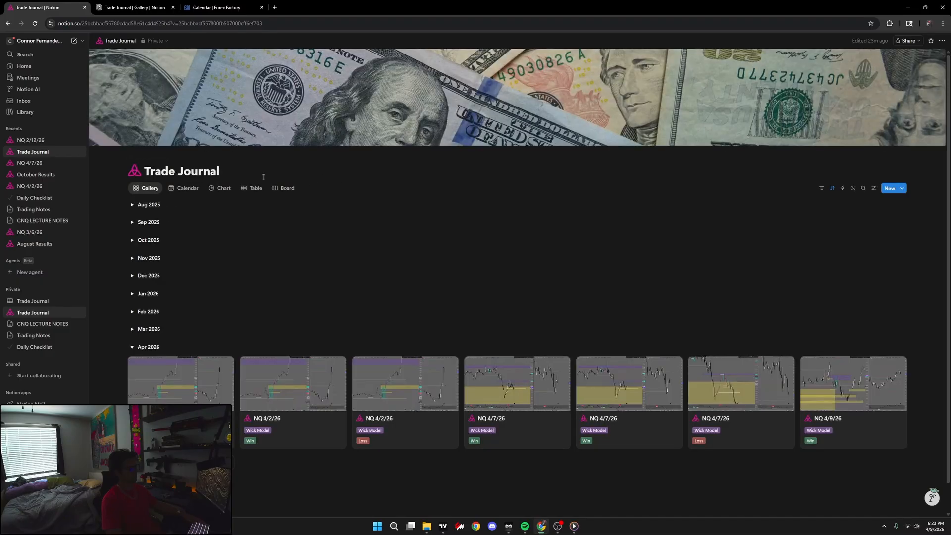
left_click(184, 194)
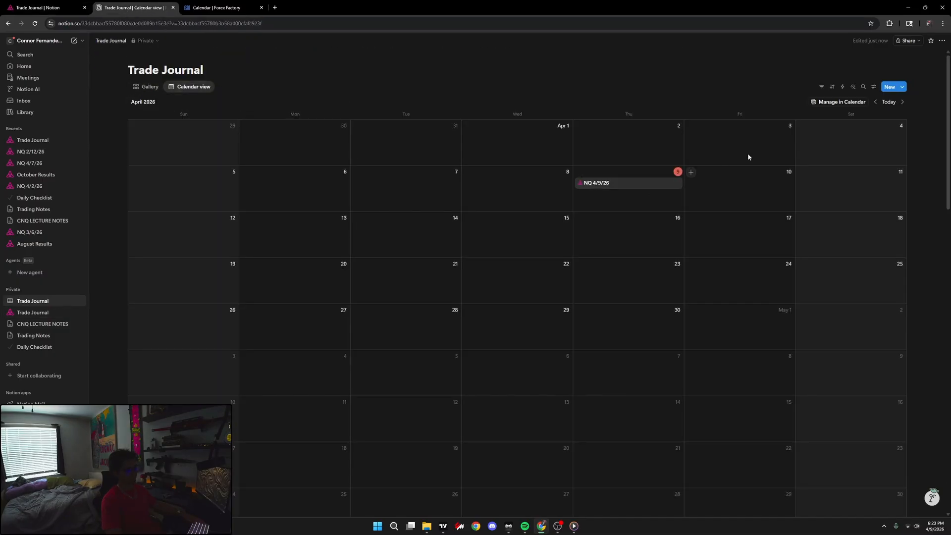
left_click(181, 89)
left_click(193, 123)
left_click(853, 143)
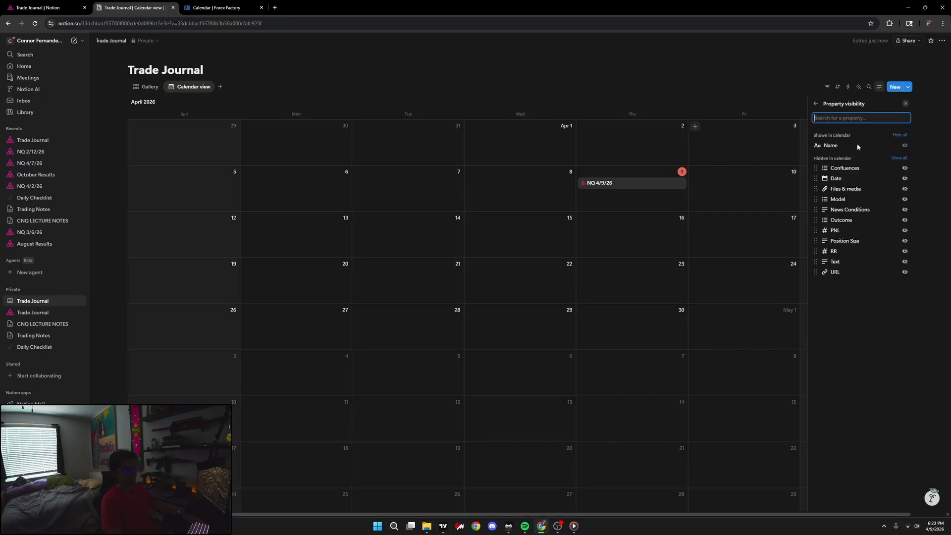
left_click(905, 220)
left_click(905, 230)
left_click(905, 252)
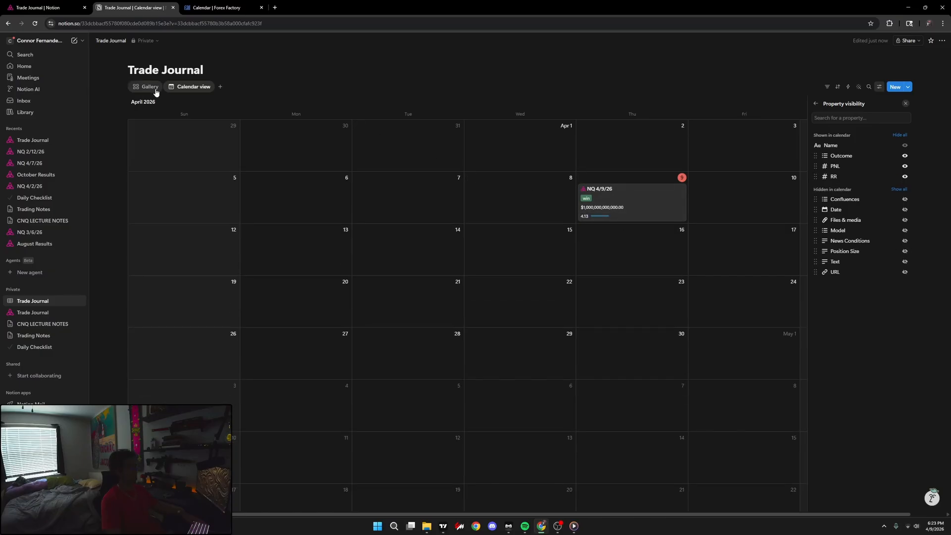
- Add a Chart view to the new journal and compare it with the existing journal's Chart view
left_click(220, 87)
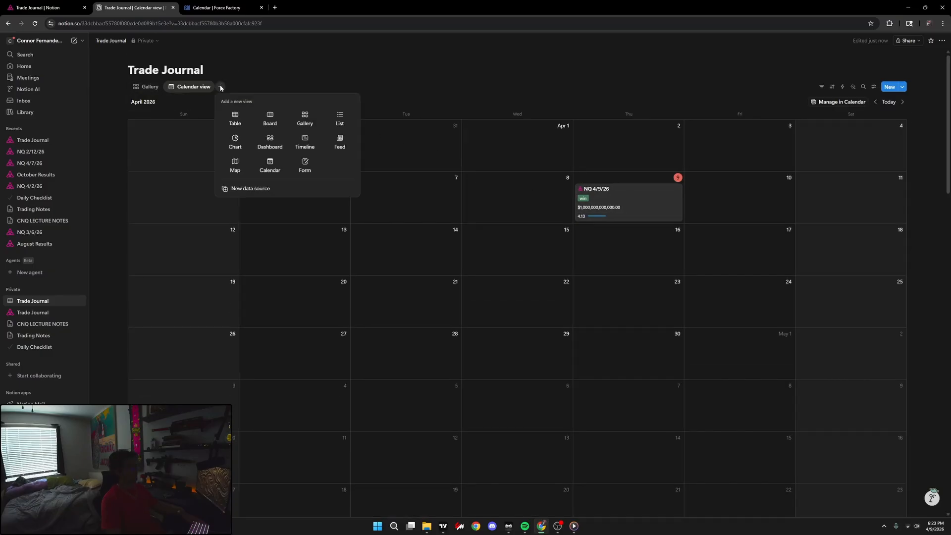
left_click(235, 141)
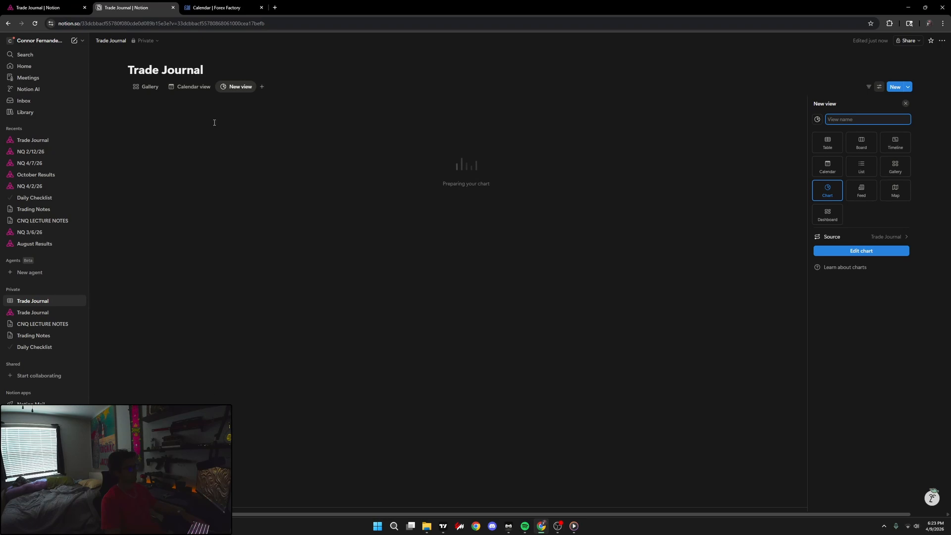
left_click(32, 312)
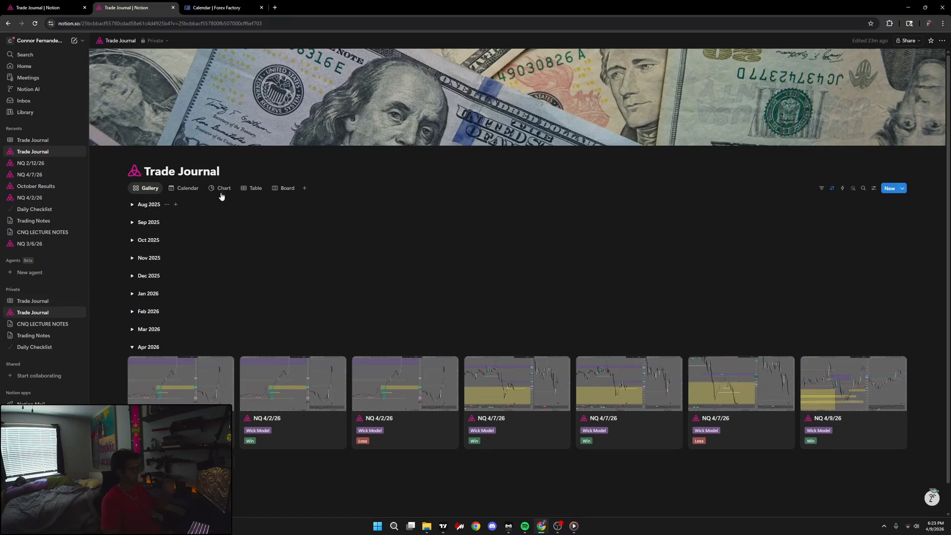
left_click(221, 194)
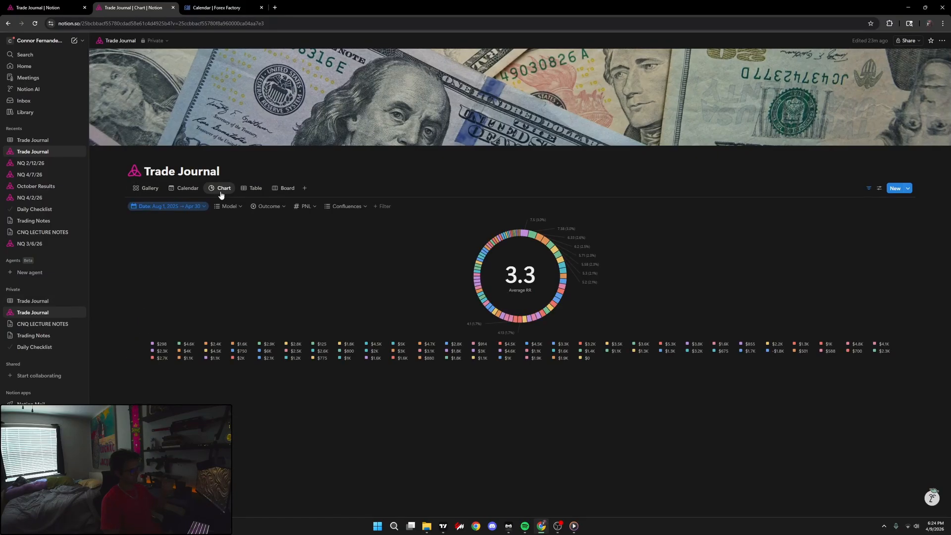
left_click(38, 301)
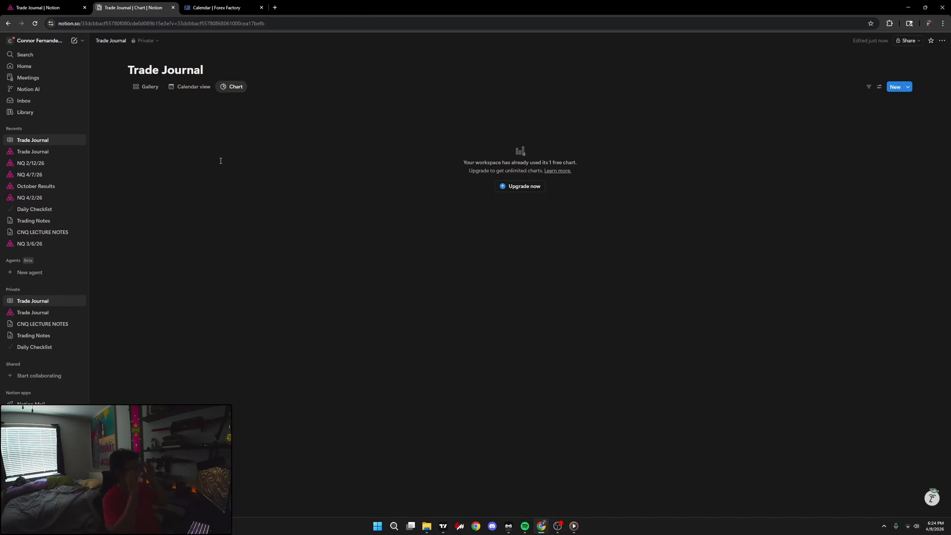
- Sort the new journal's Gallery view by Date
left_click(138, 86)
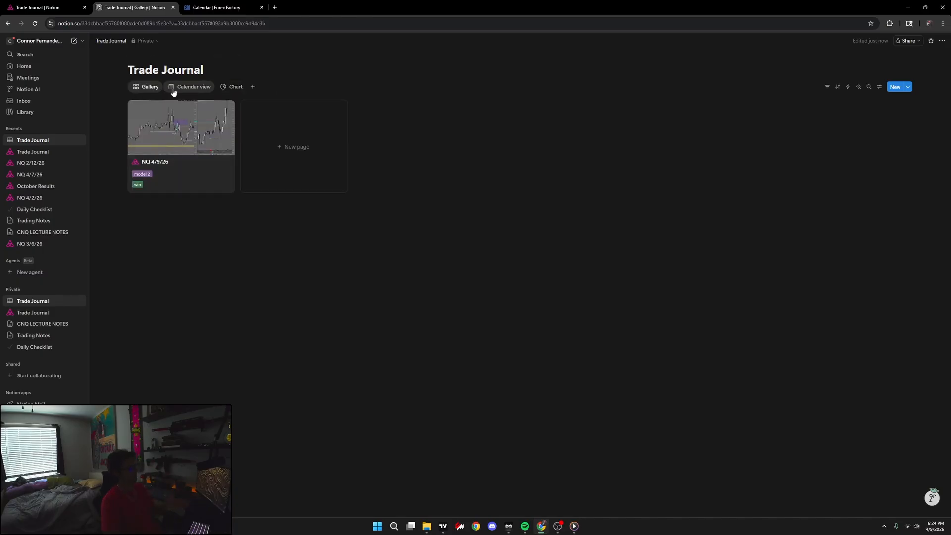
right_click(155, 120)
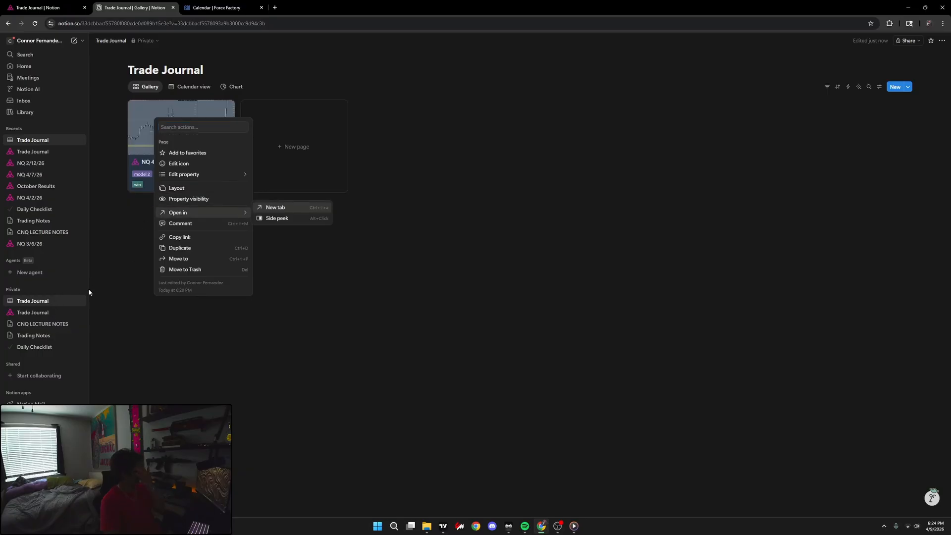
left_click(138, 265)
left_click(837, 86)
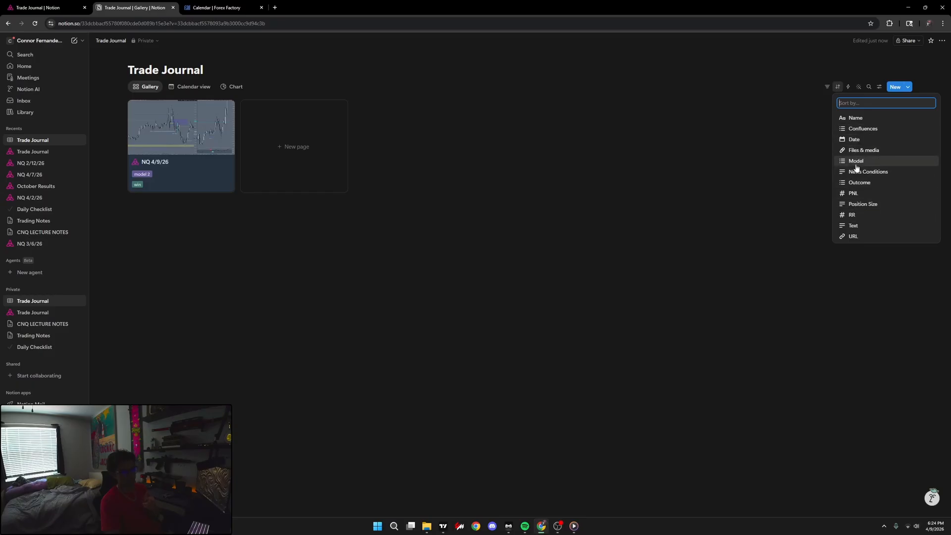
left_click(853, 139)
left_click(386, 270)
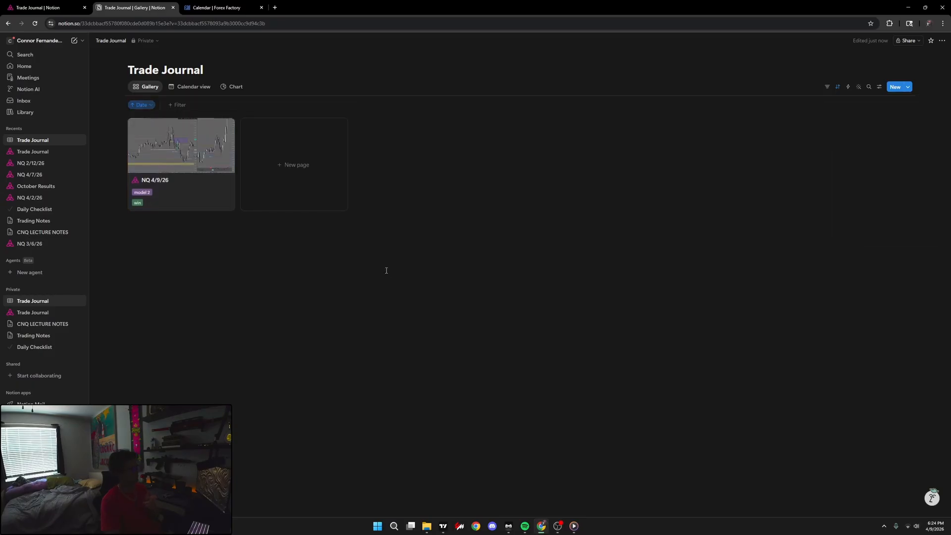
left_click(826, 88)
left_click(826, 88)
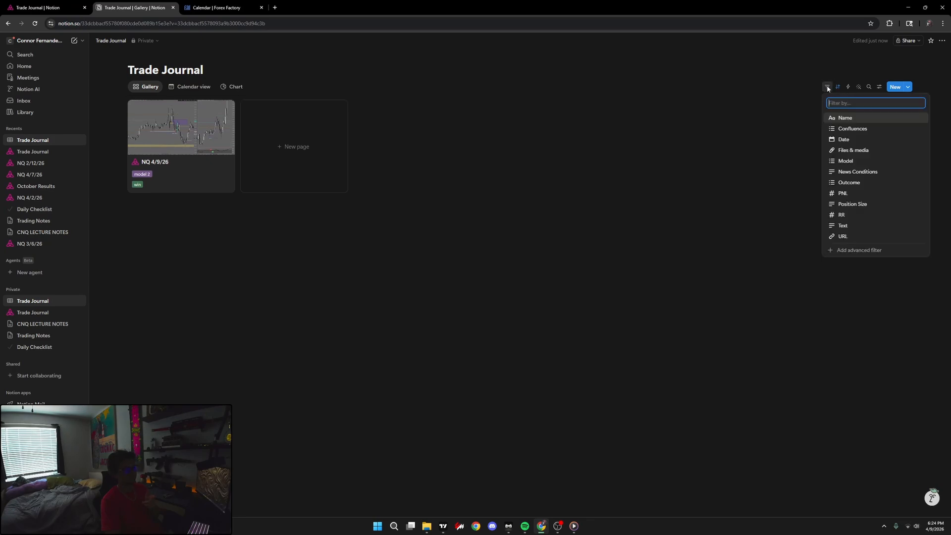
left_click(838, 87)
left_click(839, 89)
left_click(839, 89)
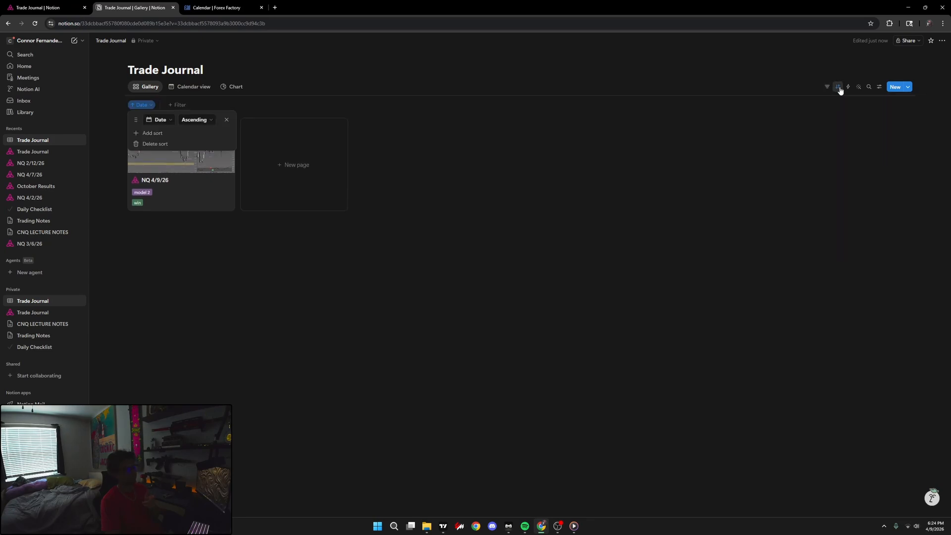
left_click(838, 89)
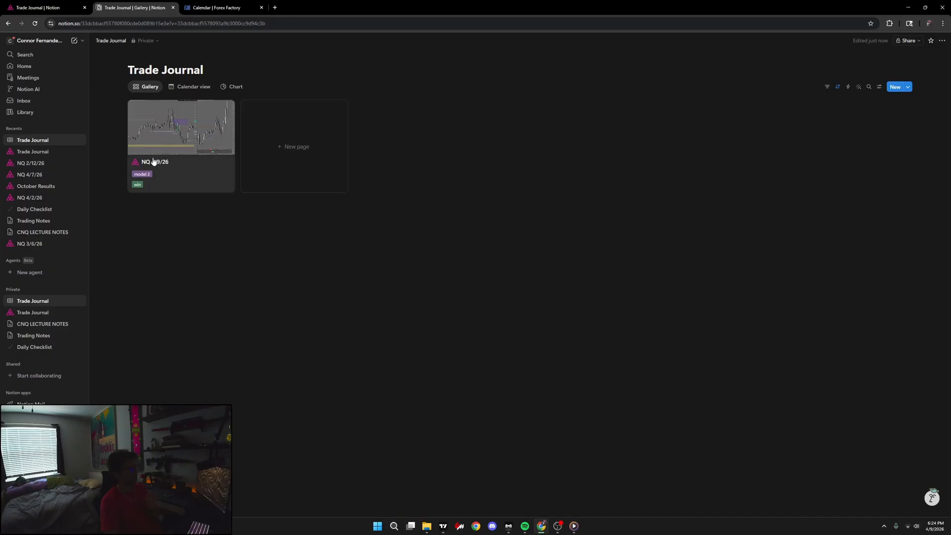
- Duplicate the NQ 4/9/26 entry three times in the Gallery view
right_click(173, 158)
left_click(194, 278)
right_click(192, 159)
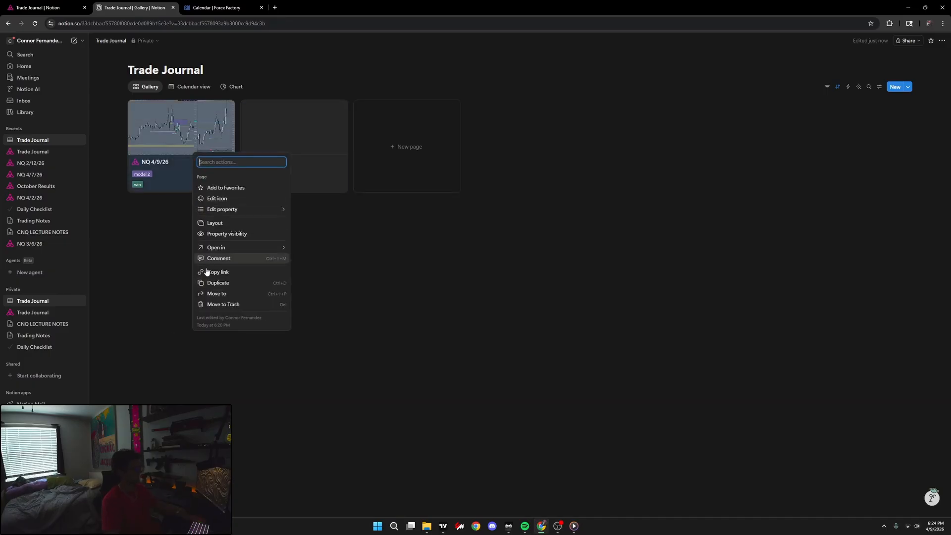
left_click(200, 284)
right_click(195, 171)
left_click(203, 294)
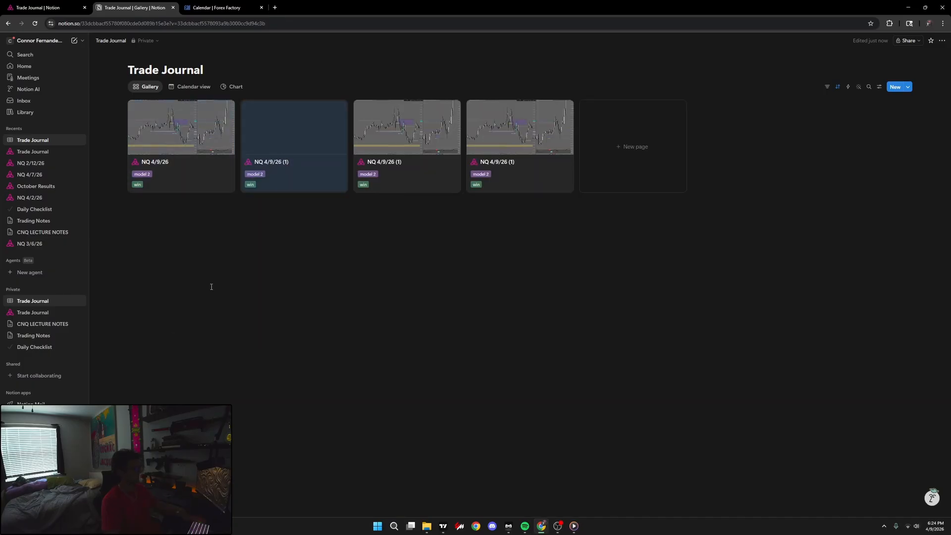
- Set the Date of the first duplicate entry to April 7, 2026 and close the entry
left_click(325, 143)
left_click(428, 196)
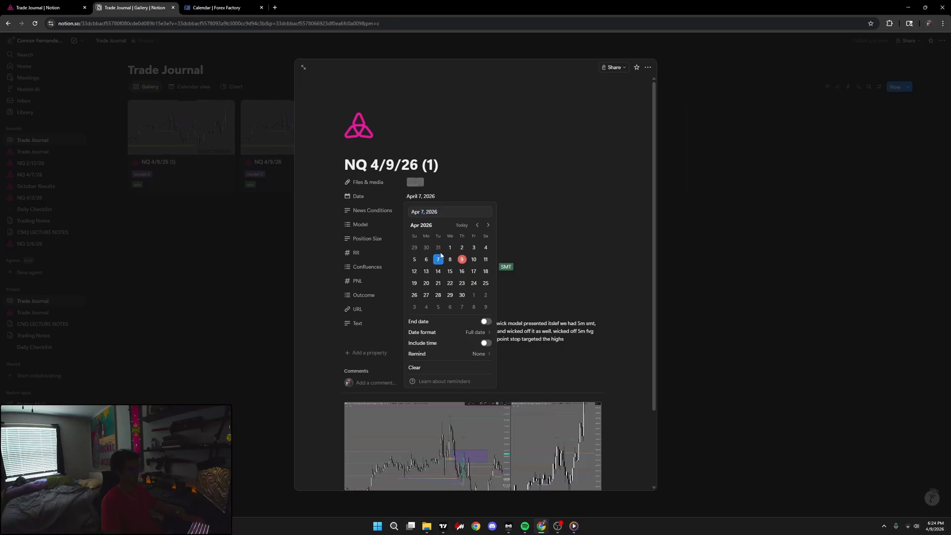
key("Escape")
key("Escape")
- Set the Date of the next duplicate entry, NQ 4/9/26 (1), to April 10, 2026
left_click(303, 193)
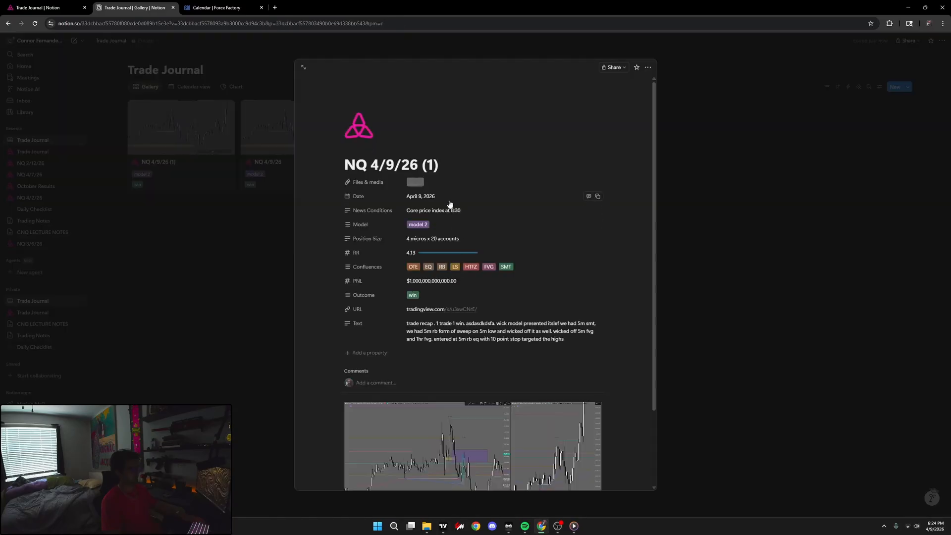
left_click(421, 196)
left_click(473, 259)
key("Escape")
key("Escape")
- Rename the April 10 entry as NQ 4/10/26 and close it
left_click(513, 162)
left_click_drag(476, 165, 414, 164)
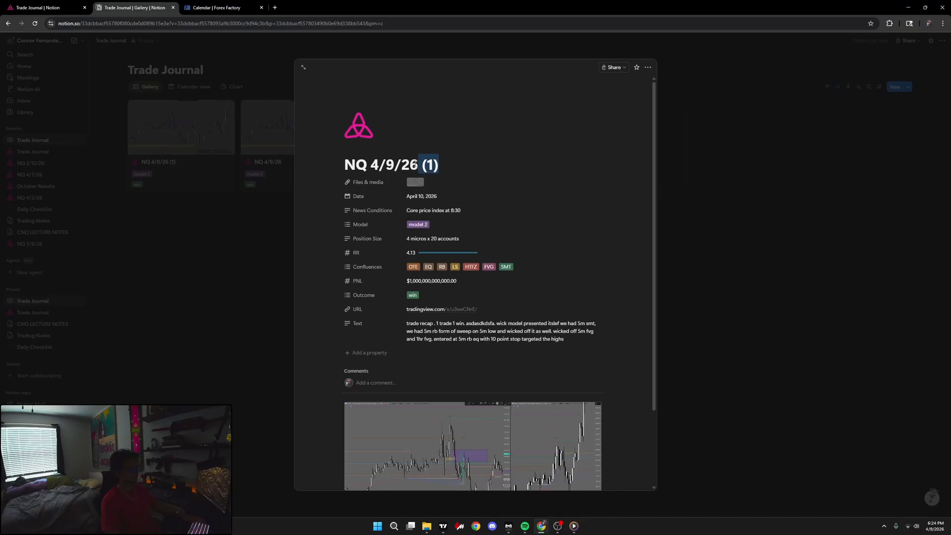
key("BackSpace")
left_click(180, 246)
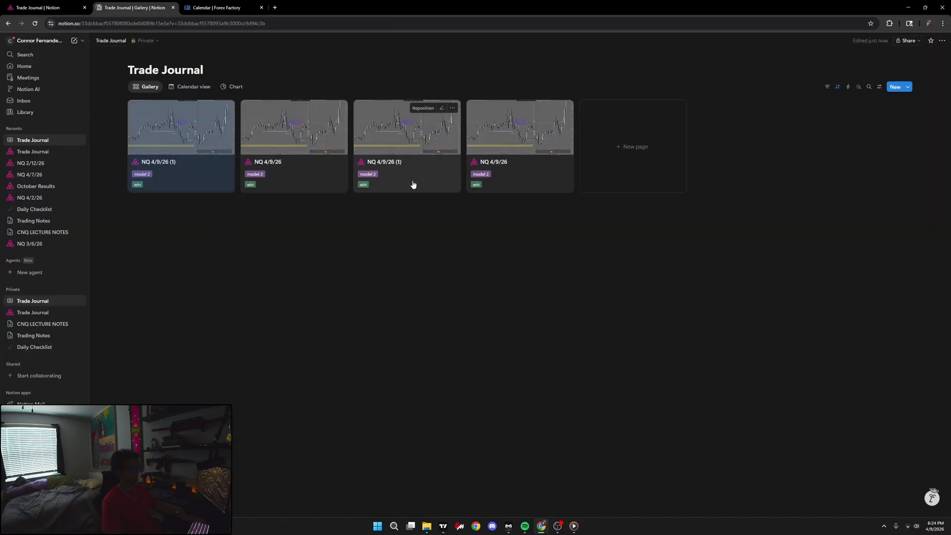
left_click(536, 169)
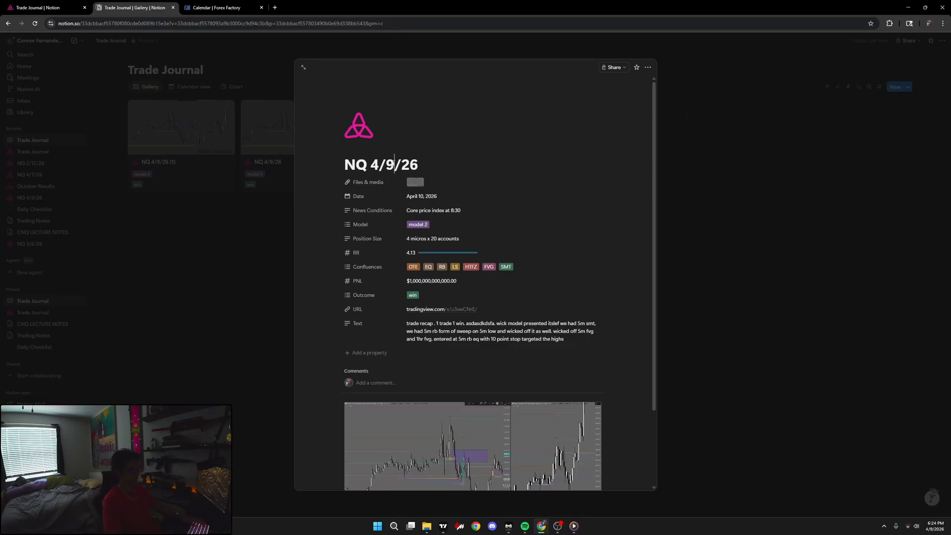
left_click(394, 164)
key("BackSpace")
type("10")
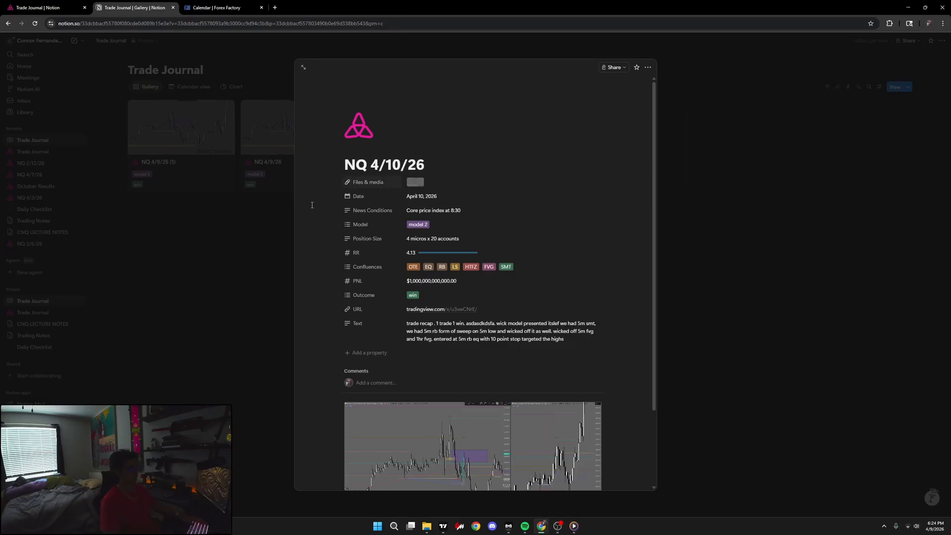
left_click(312, 205)
- Remove the (1) suffix from the title of the duplicate dated April 9 and return to the gallery
left_click(391, 178)
left_click(426, 167)
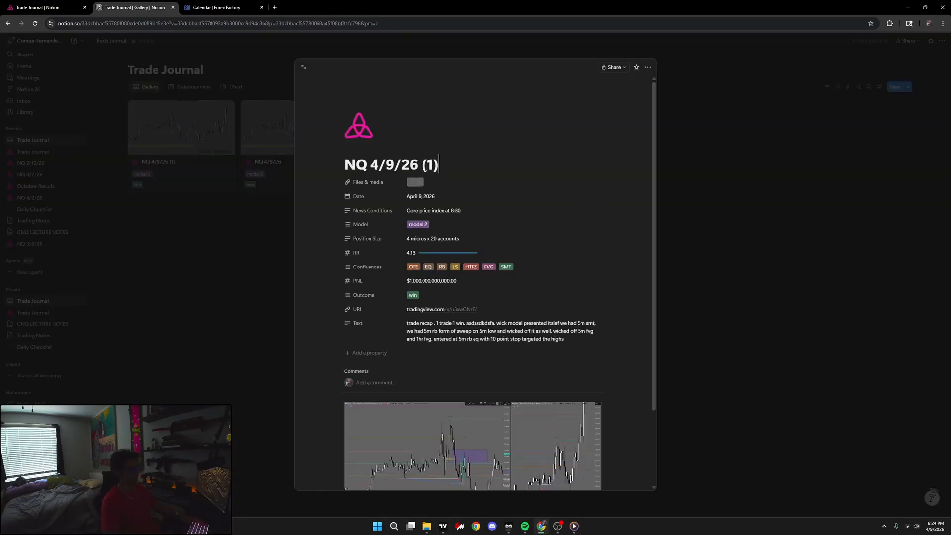
key("BackSpace")
key("BackSpace")
key("BackSpace")
left_click(274, 180)
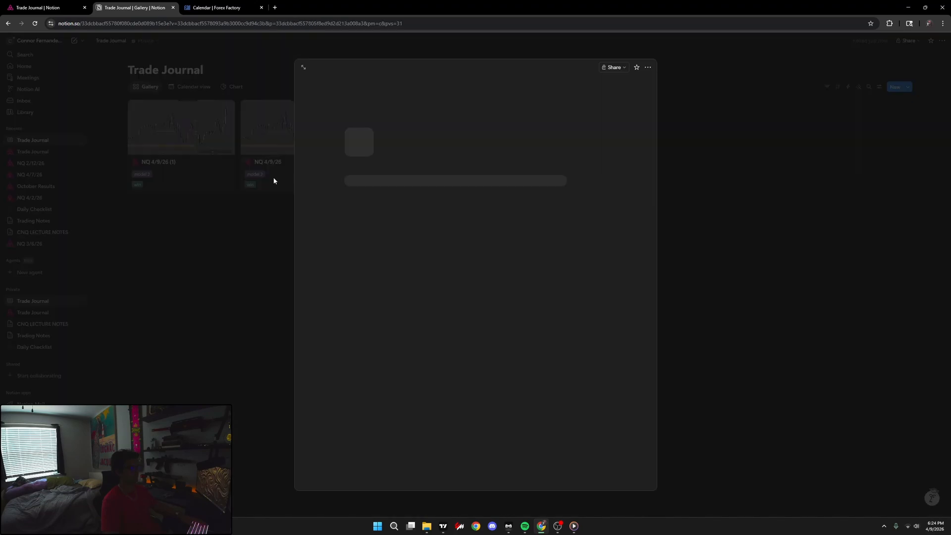
left_click(253, 205)
- Try to rename the entry dated April 7 as NQ 4/7/26 and close it
left_click(222, 159)
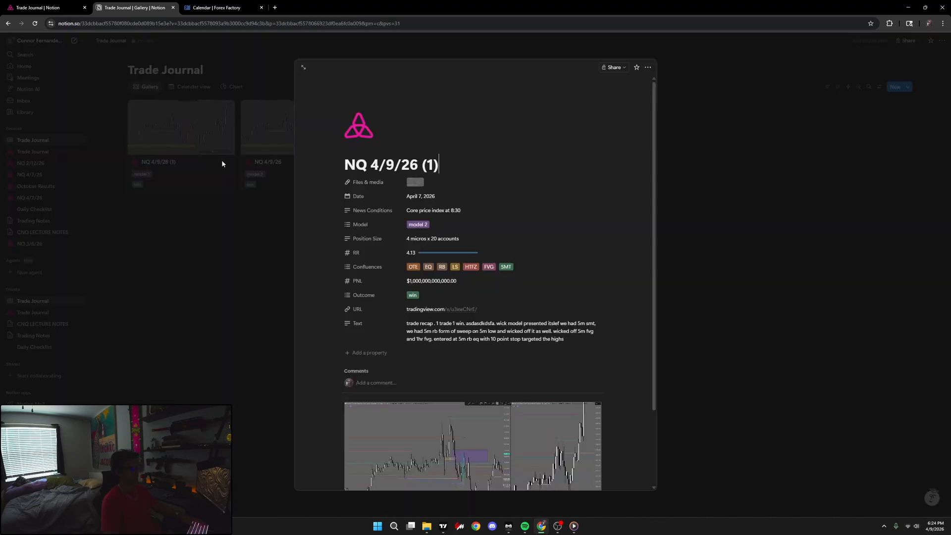
key("BackSpace")
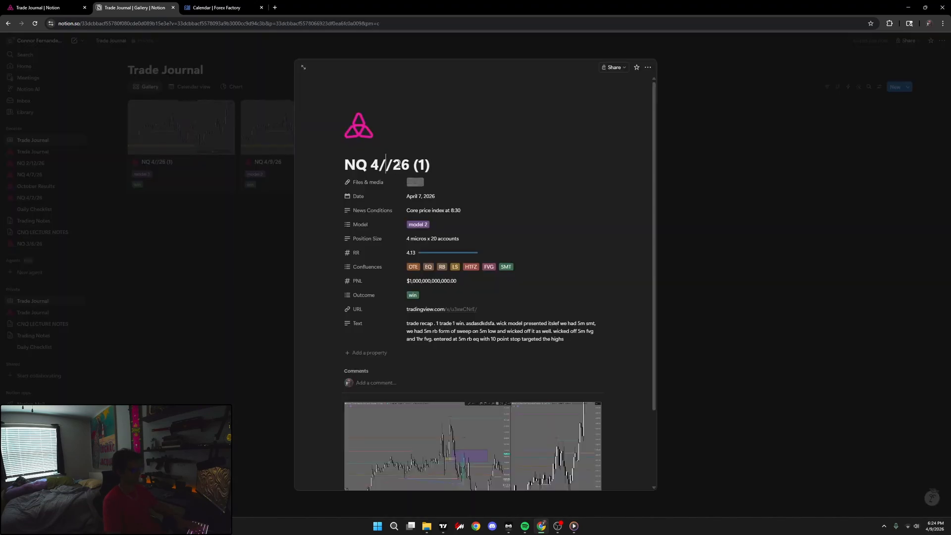
type("7")
key("Return")
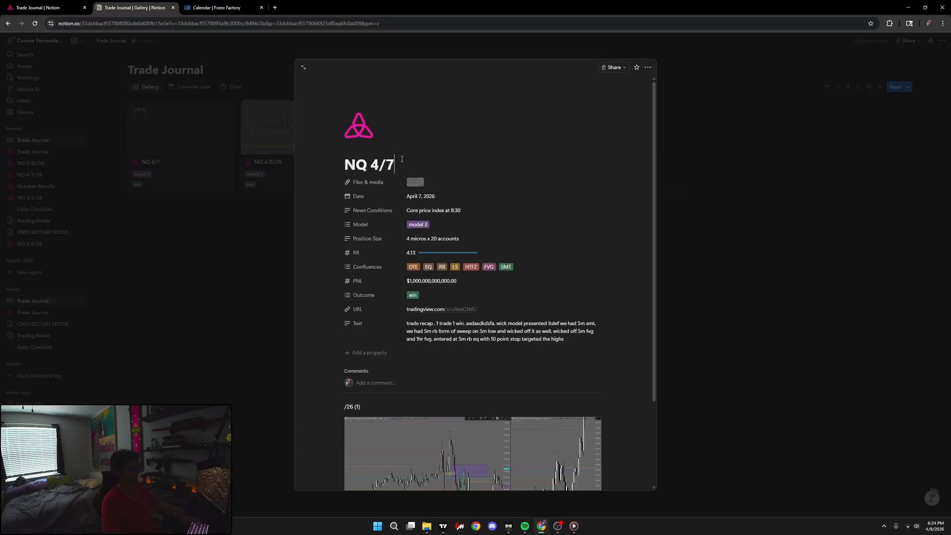
type("/26")
left_click(254, 268)
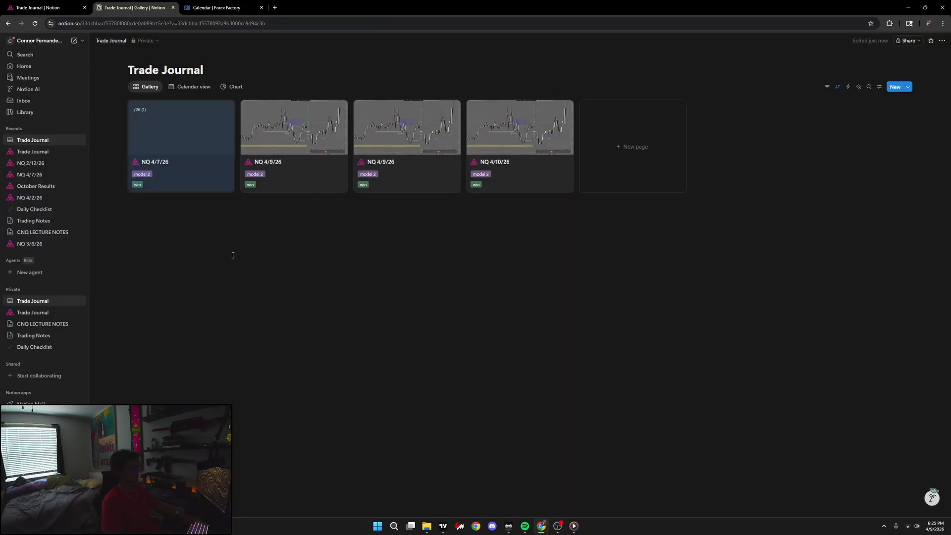
- Clear the whole title of the NQ 4/7/26 entry and close it
left_click(186, 171)
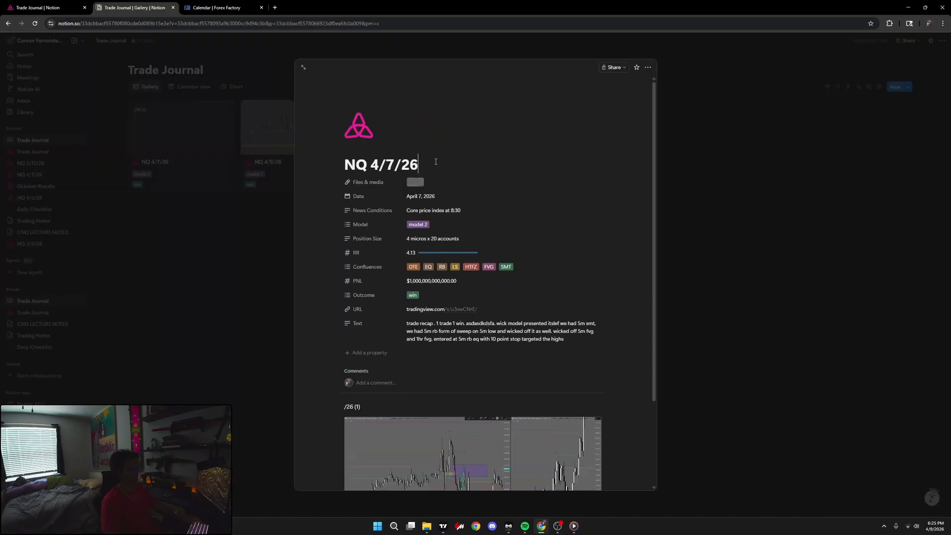
left_click(431, 162)
key("BackSpace")
key("BackSpace")
key("BackSpace")
key("BackSpace")
key("BackSpace")
key("BackSpace")
key("BackSpace")
key("BackSpace")
key("BackSpace")
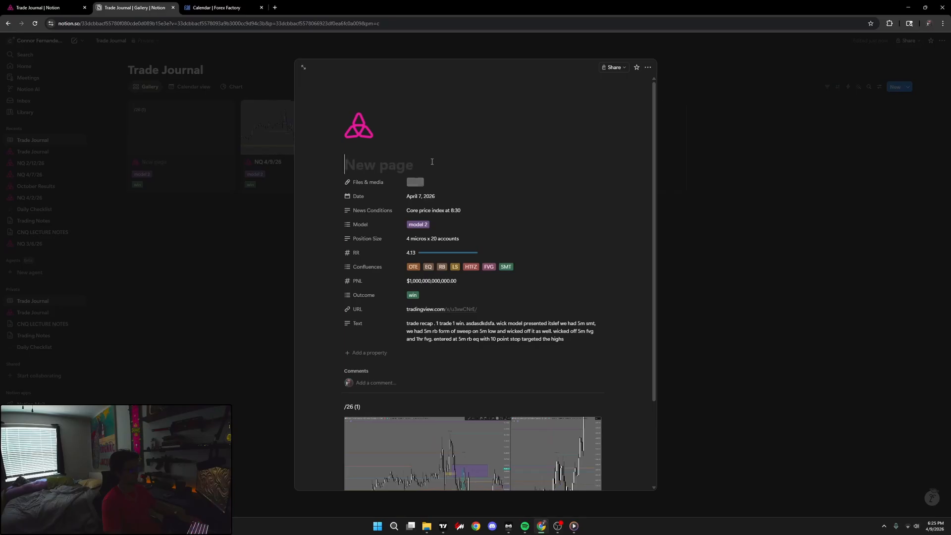
left_click(252, 233)
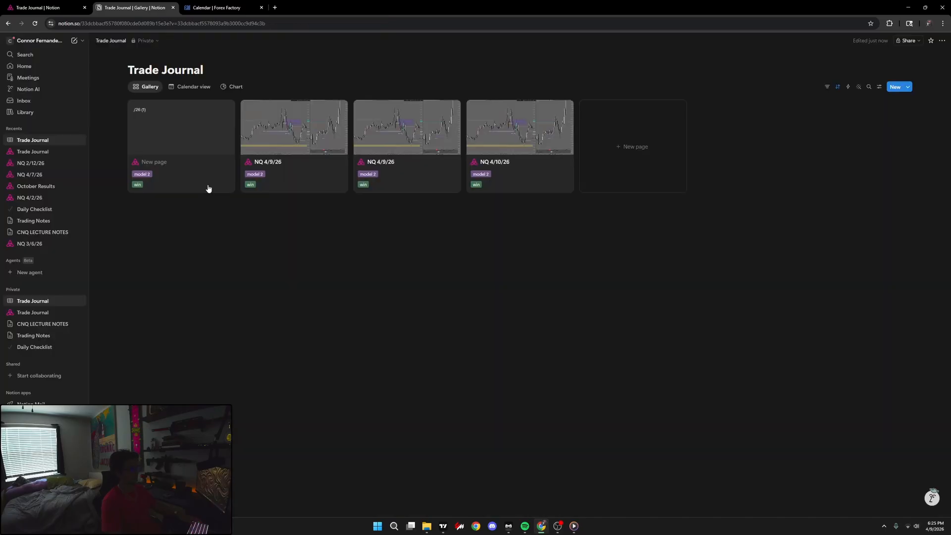
- Move the untitled entry to the trash and duplicate the first NQ 4/9/26 entry in the gallery
left_click(225, 109)
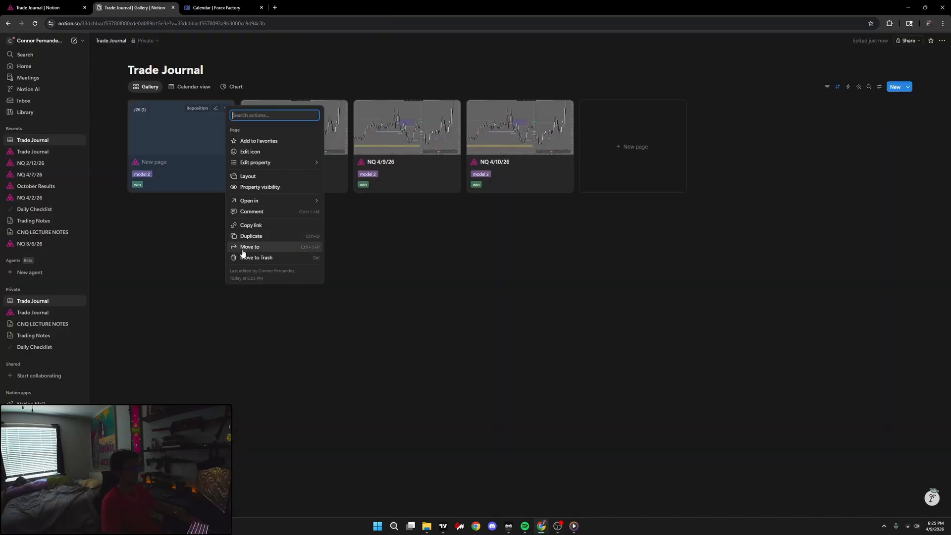
left_click(241, 254)
left_click(226, 107)
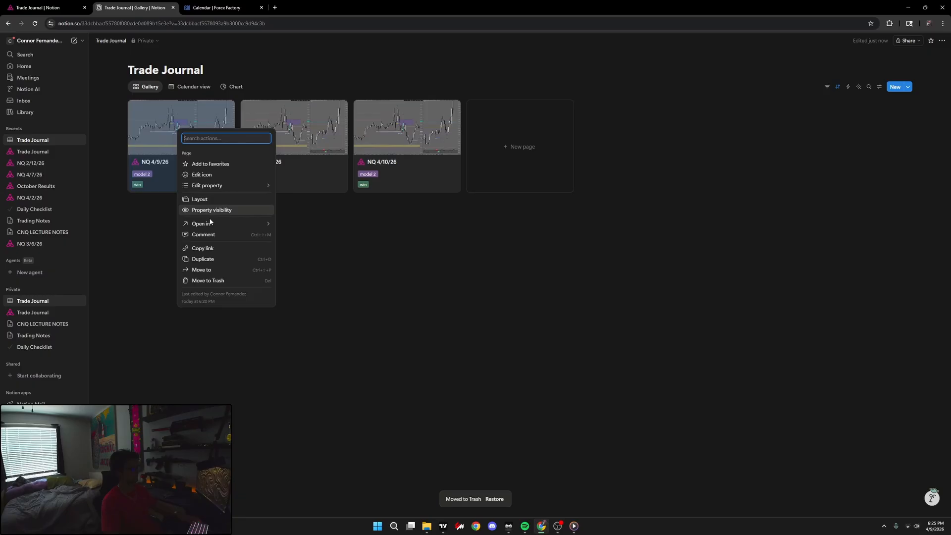
left_click(202, 263)
- Set the first NQ 4/9/26 entry's Date to April 7, 2026 and rename it as NQ 4/7/26
left_click(186, 172)
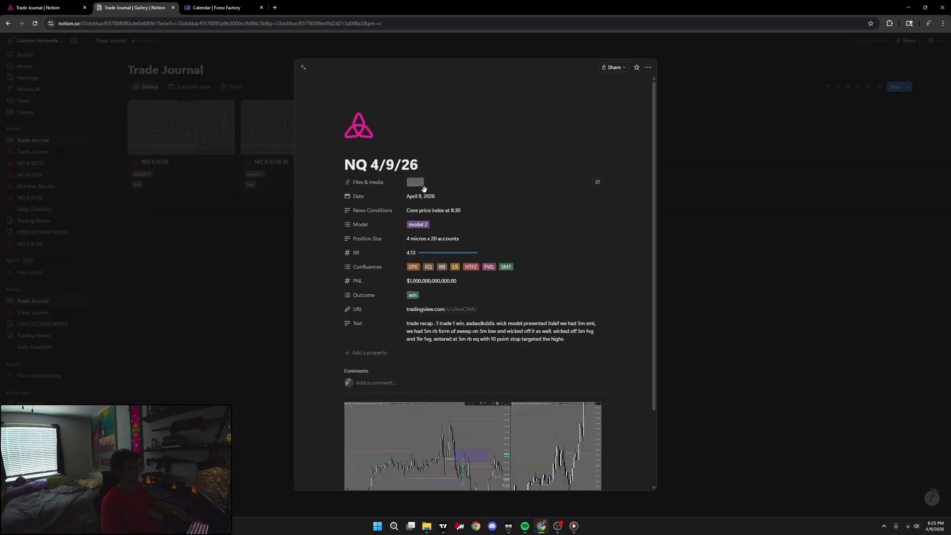
left_click(435, 201)
left_click(438, 261)
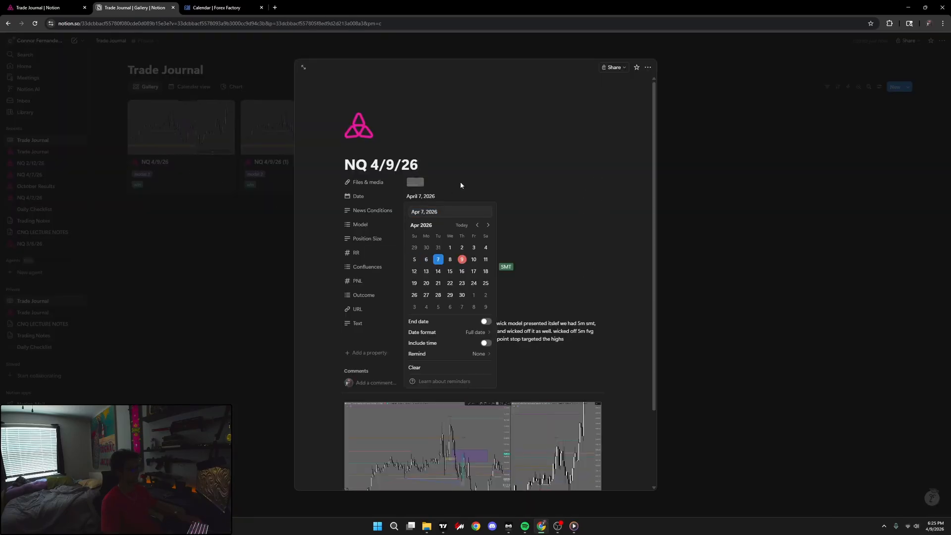
left_click(392, 169)
key("BackSpace")
type("7")
key("Return")
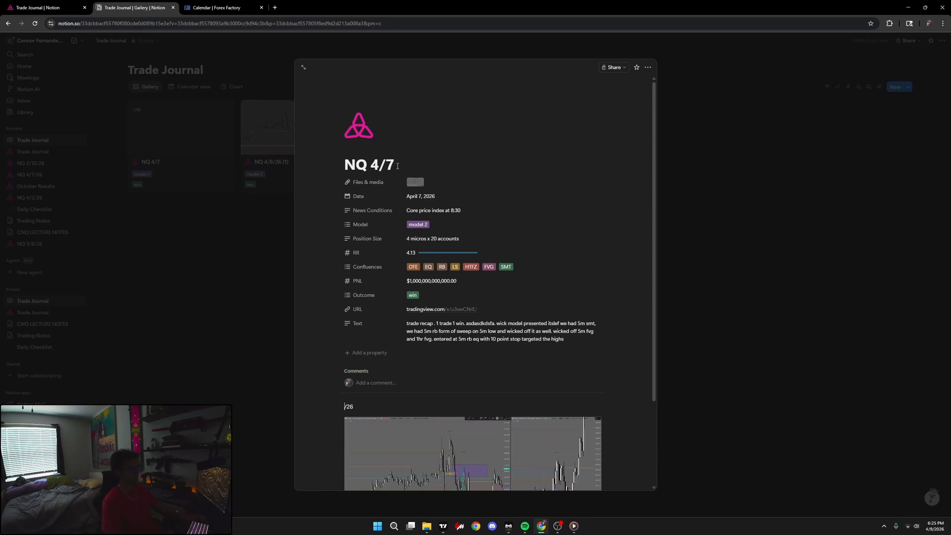
key("BackSpace")
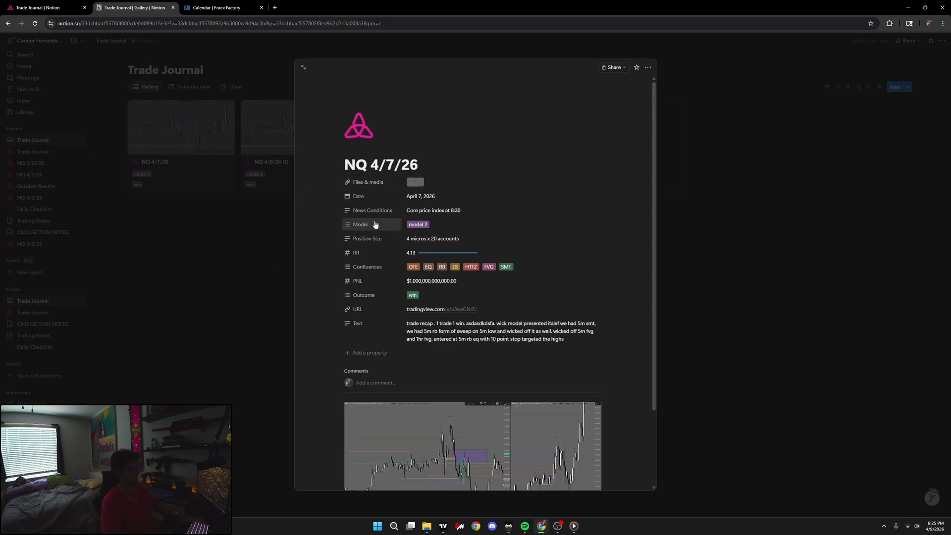
left_click(171, 251)
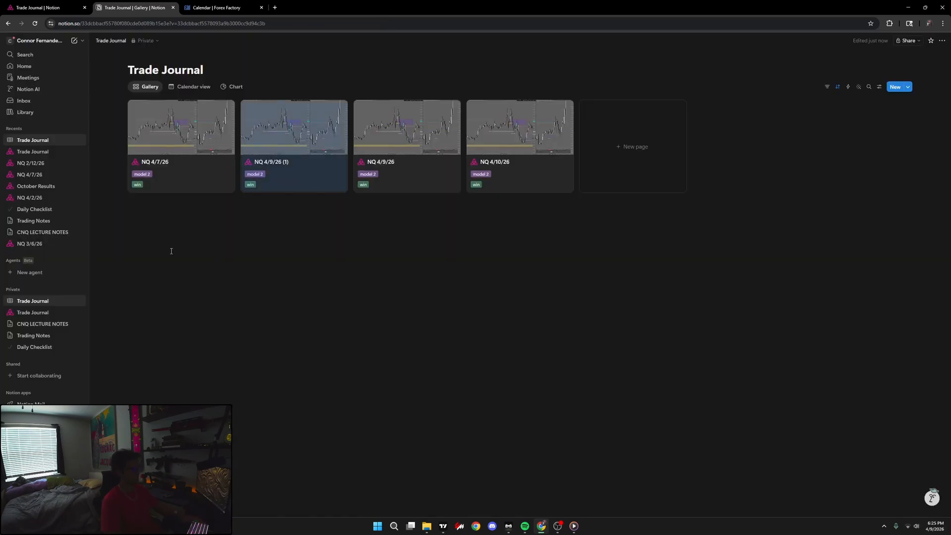
- Check the Gallery view's Date sort settings
left_click(837, 87)
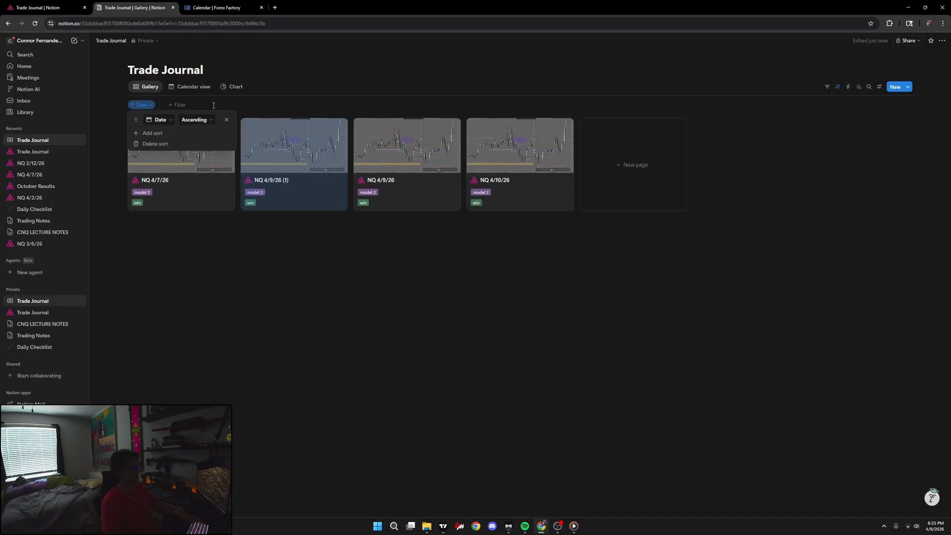
left_click(213, 104)
left_click(837, 87)
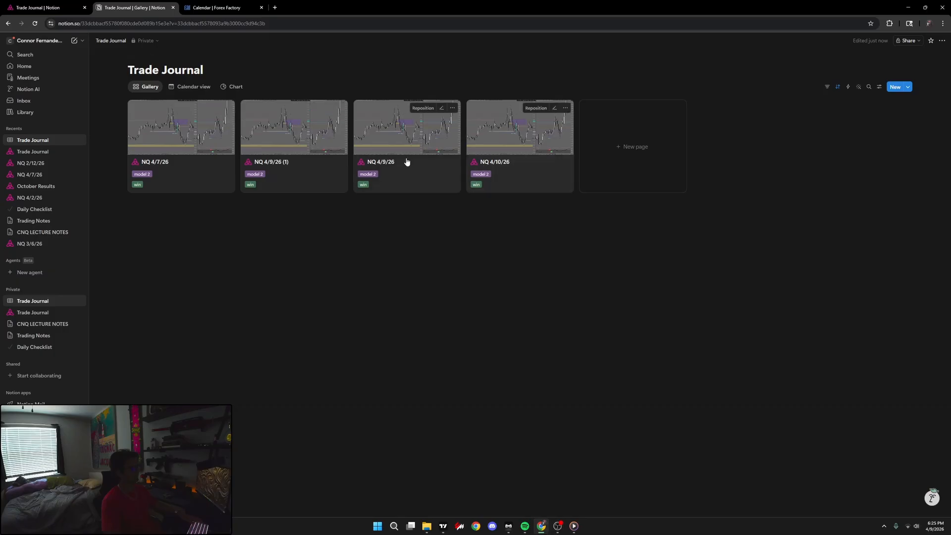
- Rename the remaining NQ 4/9/26 (1) entry as NQ 4/9/26 and close it
left_click(314, 165)
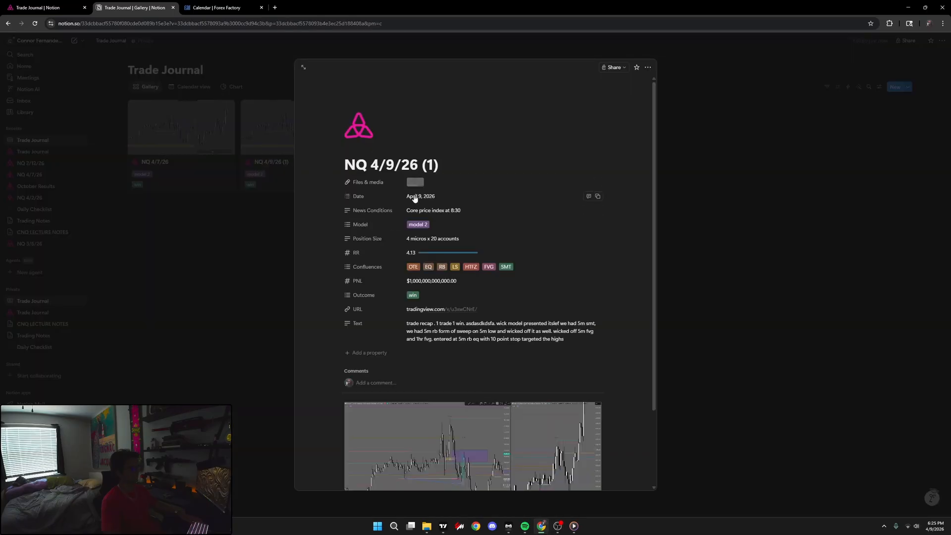
left_click(395, 161)
left_click(459, 163)
key("BackSpace")
key("BackSpace")
key("BackSpace")
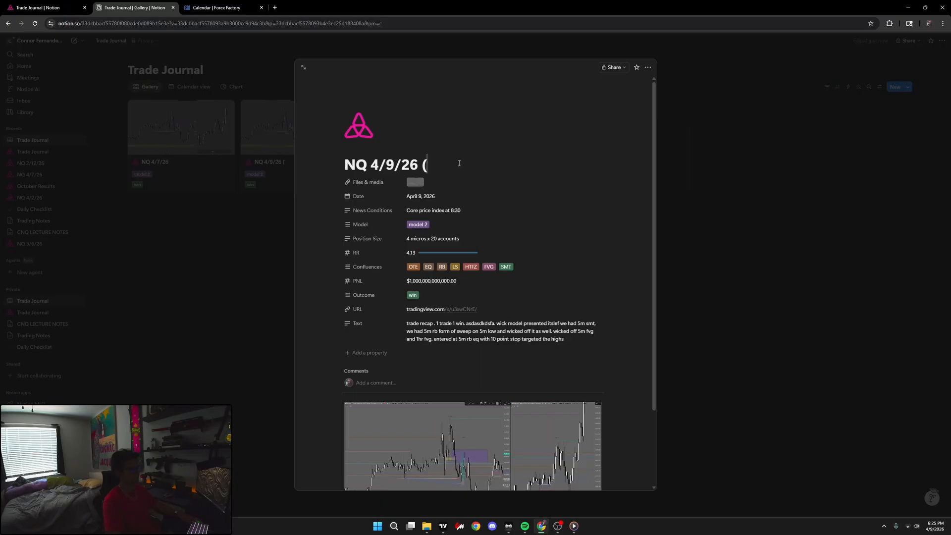
key("BackSpace")
type("6")
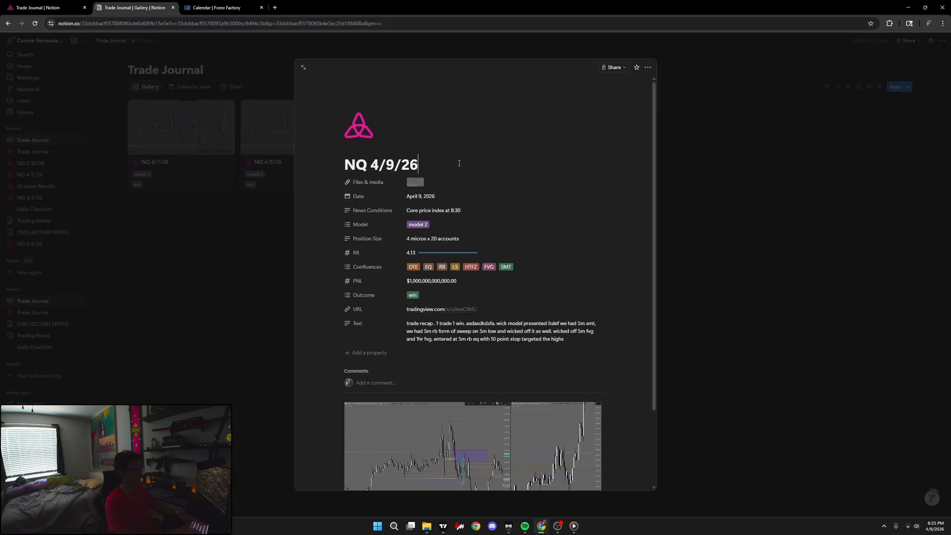
left_click(213, 256)
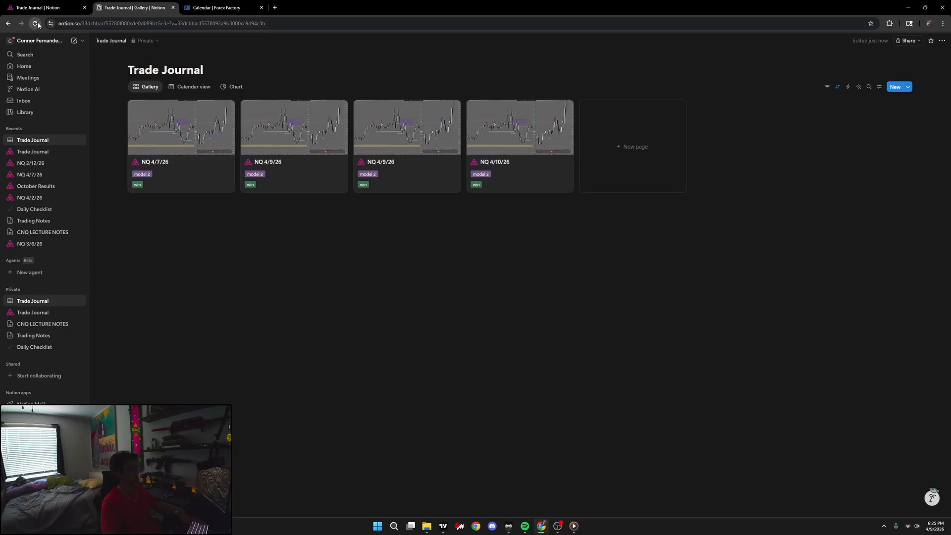
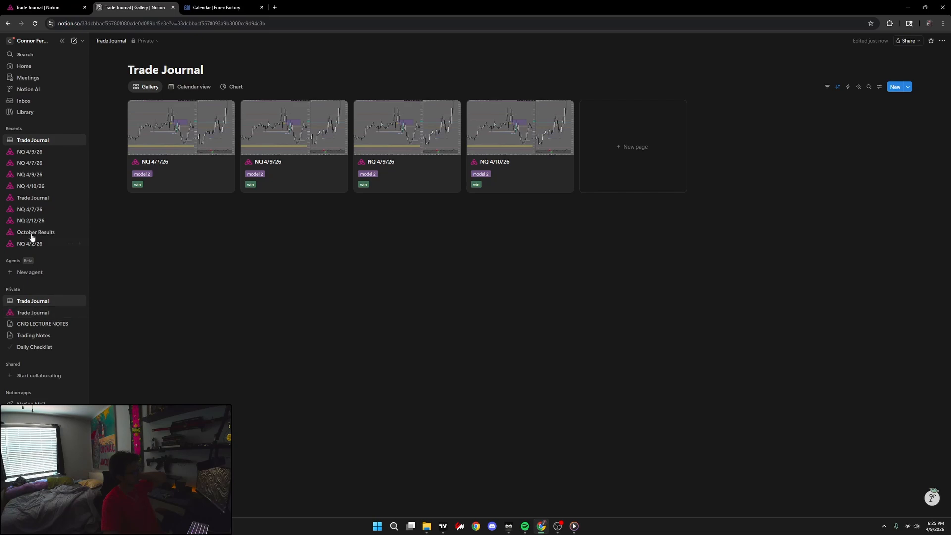
- Look at the existing journal's Gallery view for comparison and return to the new Trade Journal
left_click(33, 313)
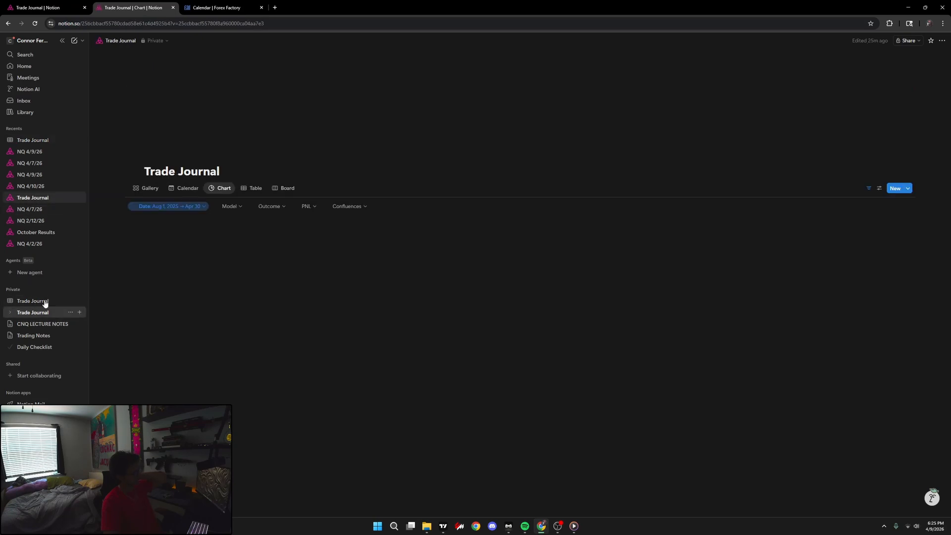
left_click(147, 187)
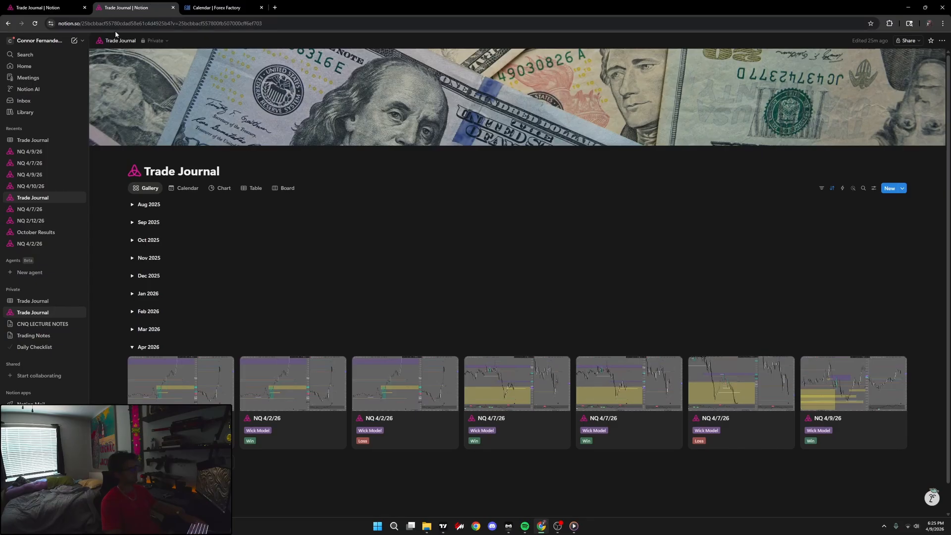
left_click(39, 143)
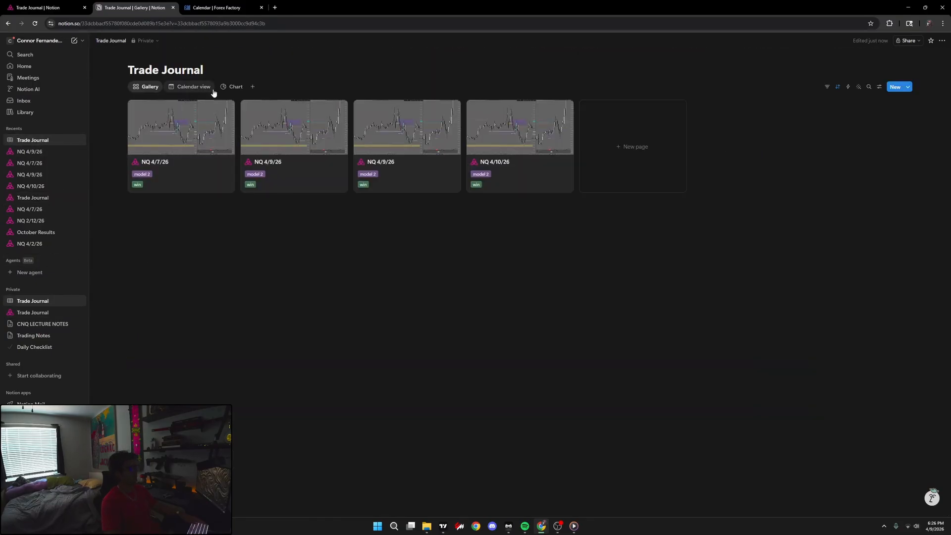
- Check the new journal's Chart view, and open the view settings of the existing journal's Chart view
left_click(234, 87)
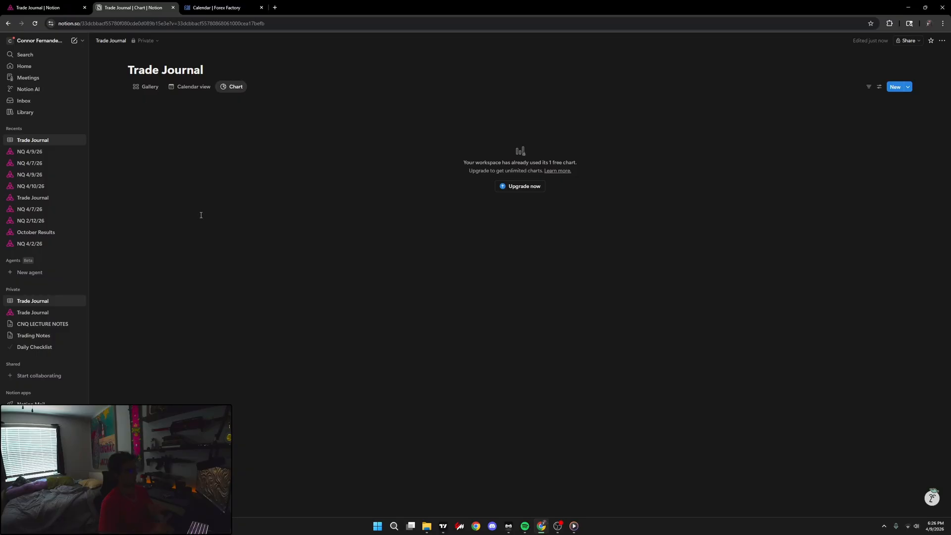
left_click(28, 312)
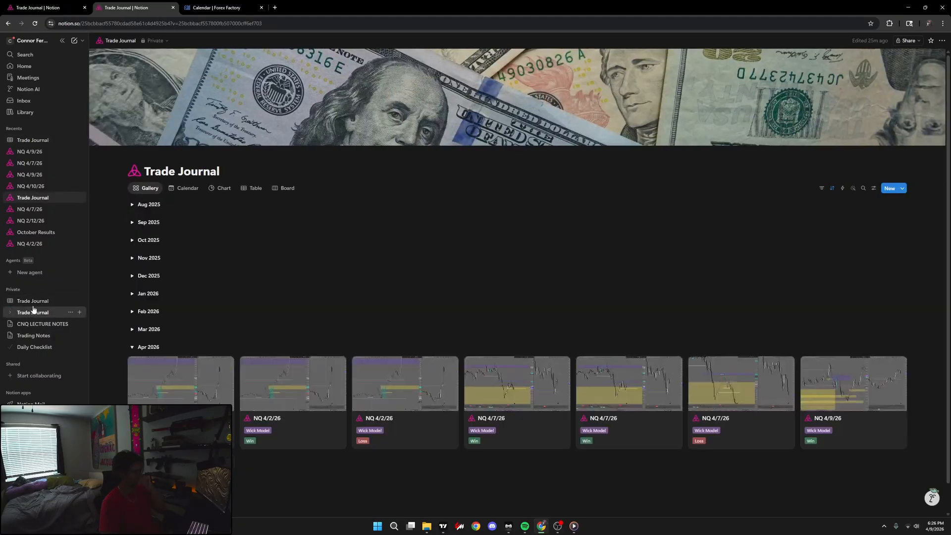
left_click(222, 188)
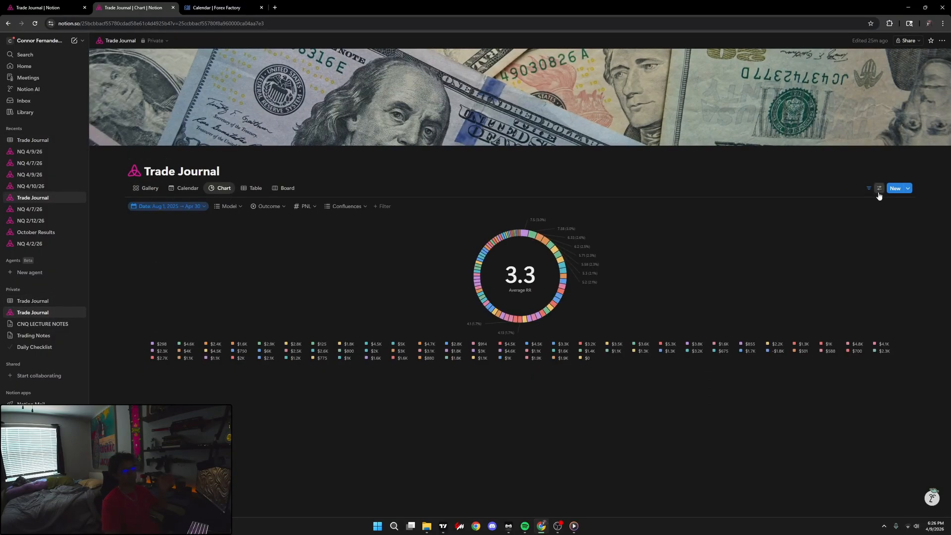
left_click(879, 190)
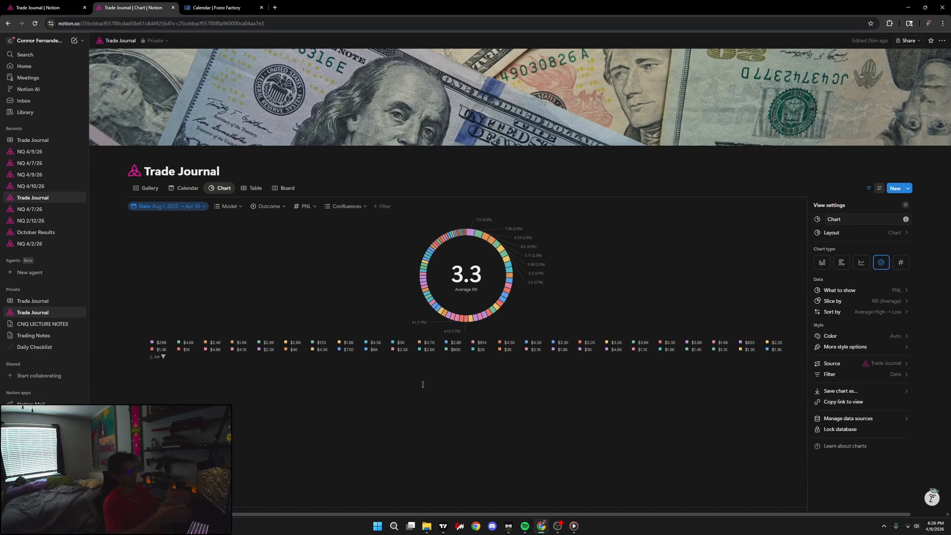
- Set the Chart view's Date filter to run from April 1 to April 30, 2026
left_click(173, 206)
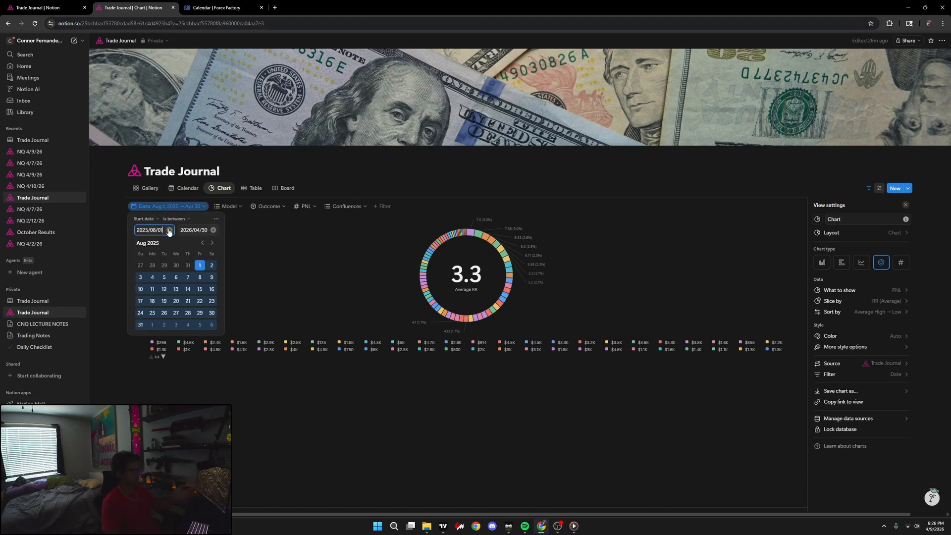
left_click(169, 231)
left_click(213, 231)
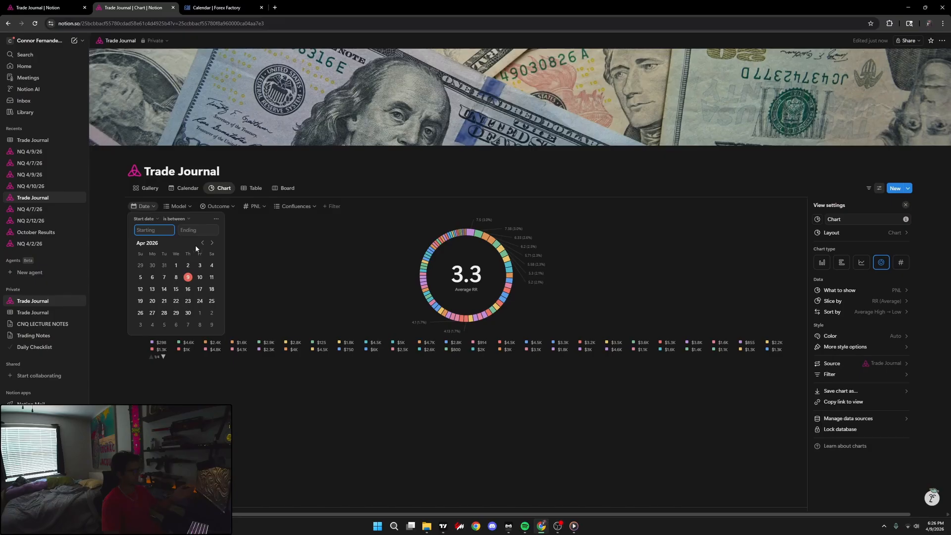
left_click(174, 265)
left_click(188, 312)
left_click(263, 290)
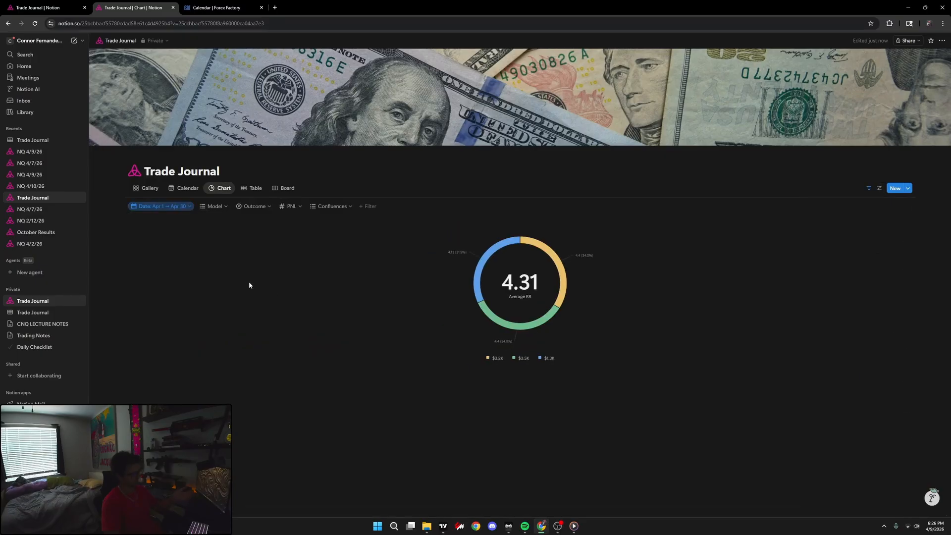
- Look over the Apr 2026 entries in the Gallery view and return to the Chart view
left_click(147, 188)
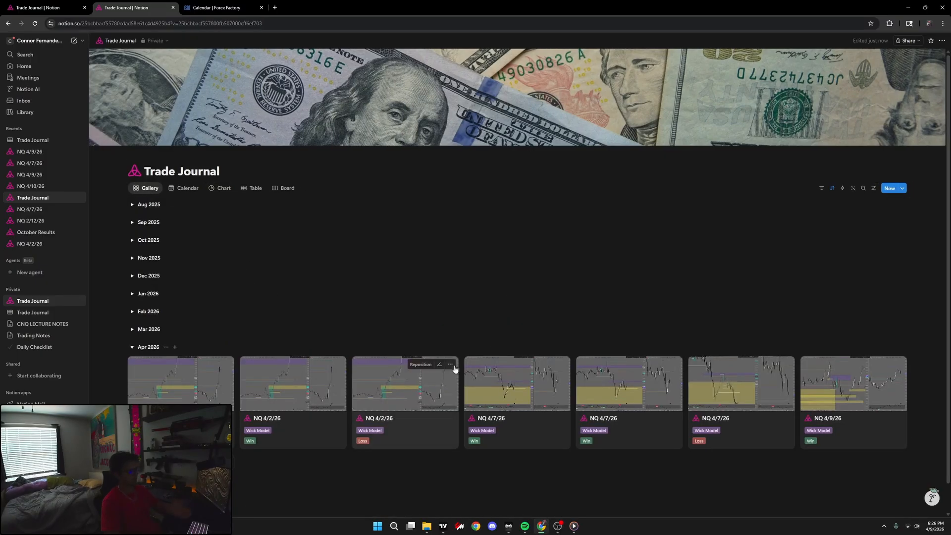
scroll(614, 395, "down", 1)
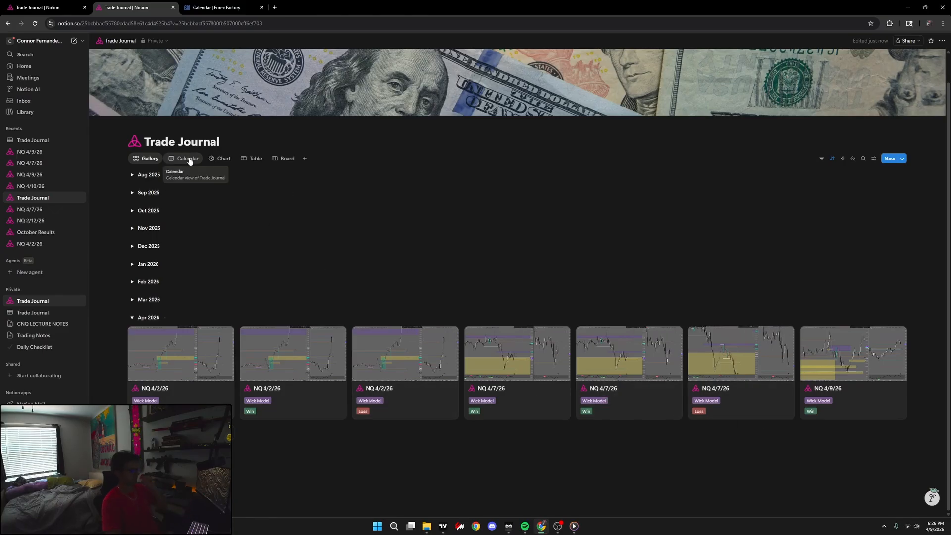
left_click(221, 158)
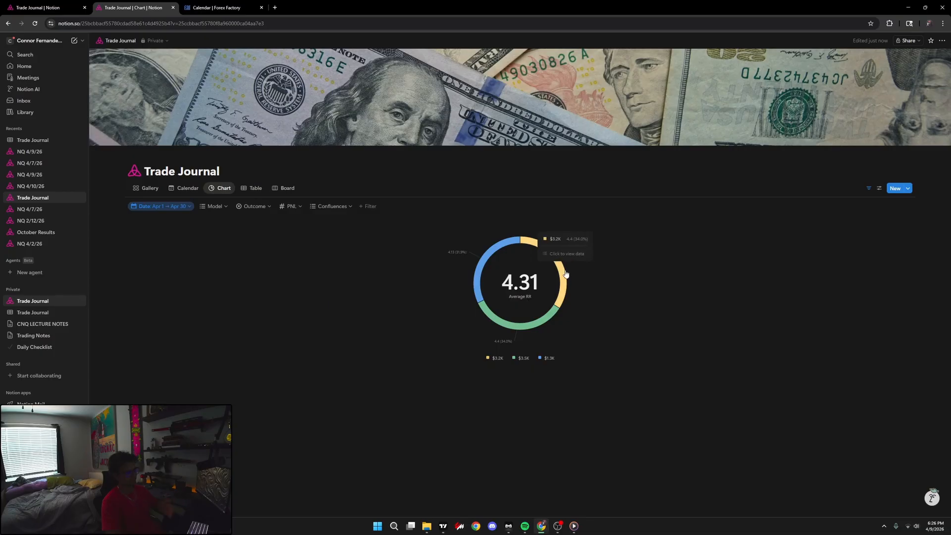
- Set the donut chart to slice by Count and to show Outcome
left_click(879, 189)
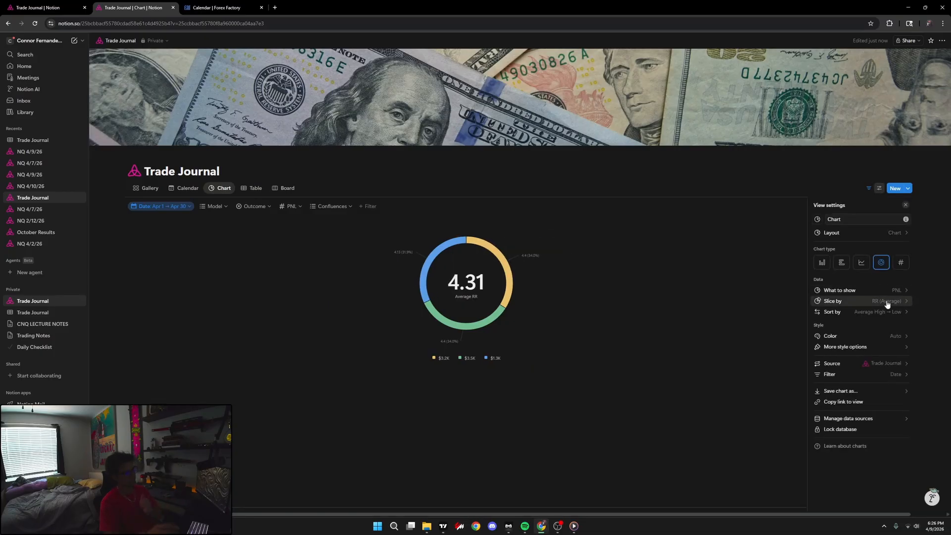
left_click(866, 300)
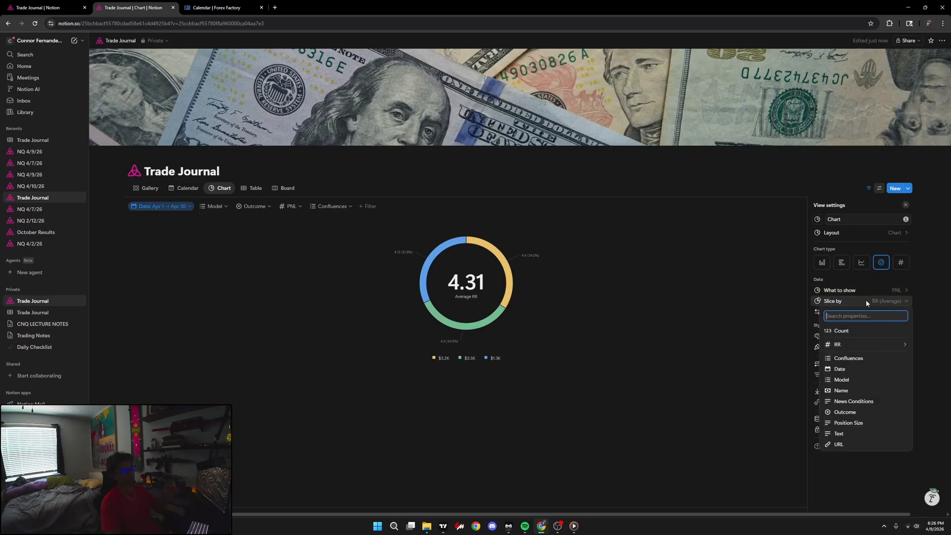
mouse_move(848, 347)
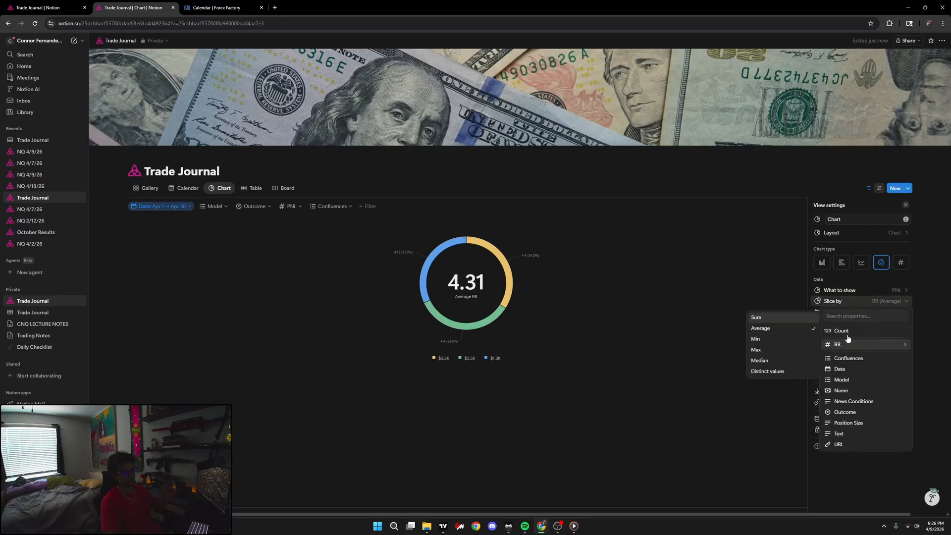
left_click(845, 331)
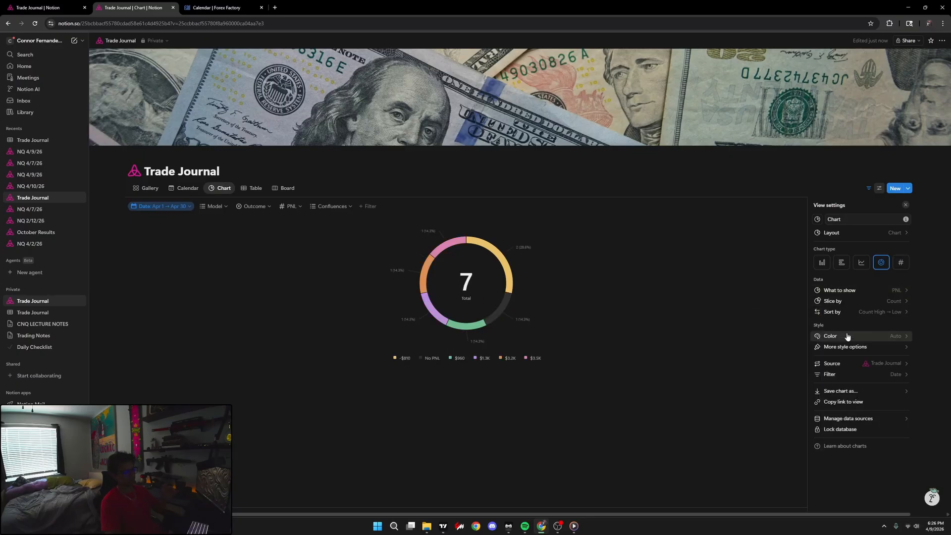
left_click(871, 291)
left_click(845, 370)
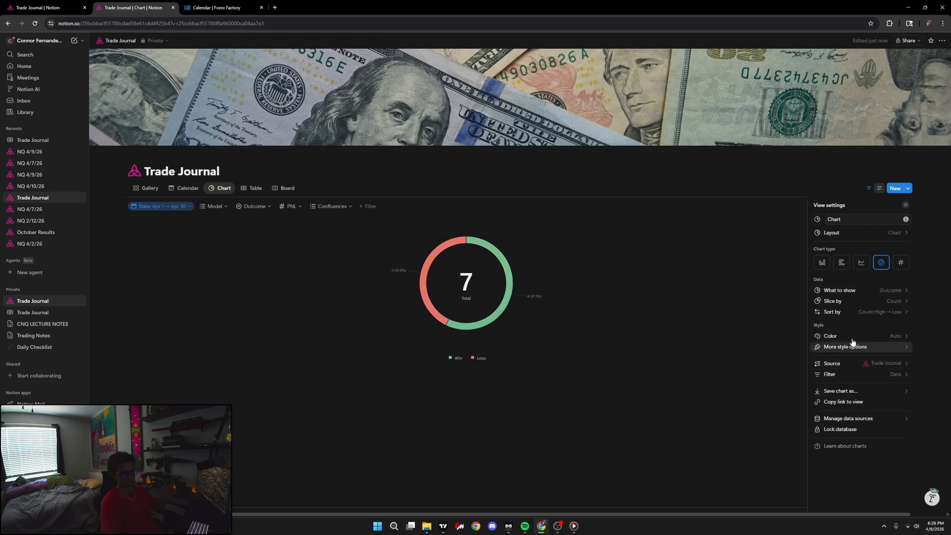
- Slice the donut chart by the sum of PNL and inspect its Loss and Win segments
left_click(846, 300)
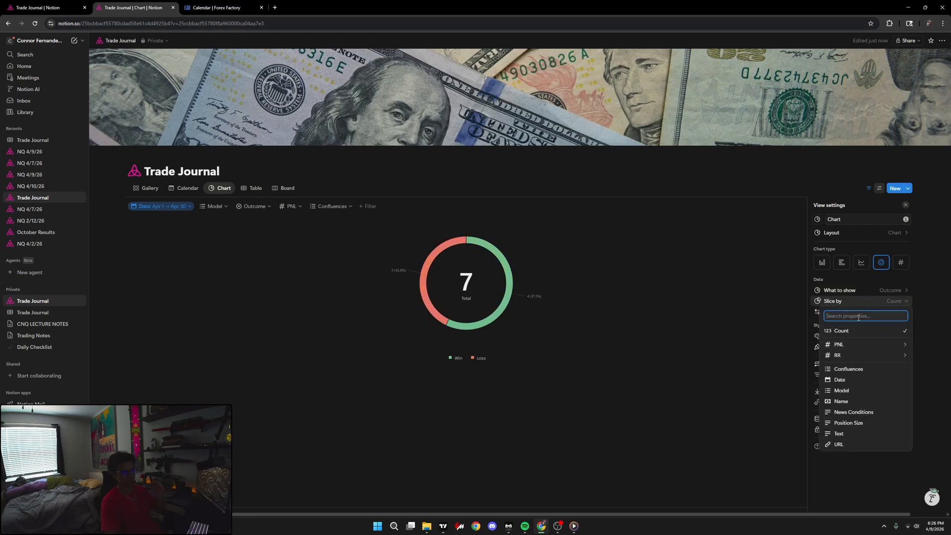
mouse_move(852, 344)
left_click(766, 316)
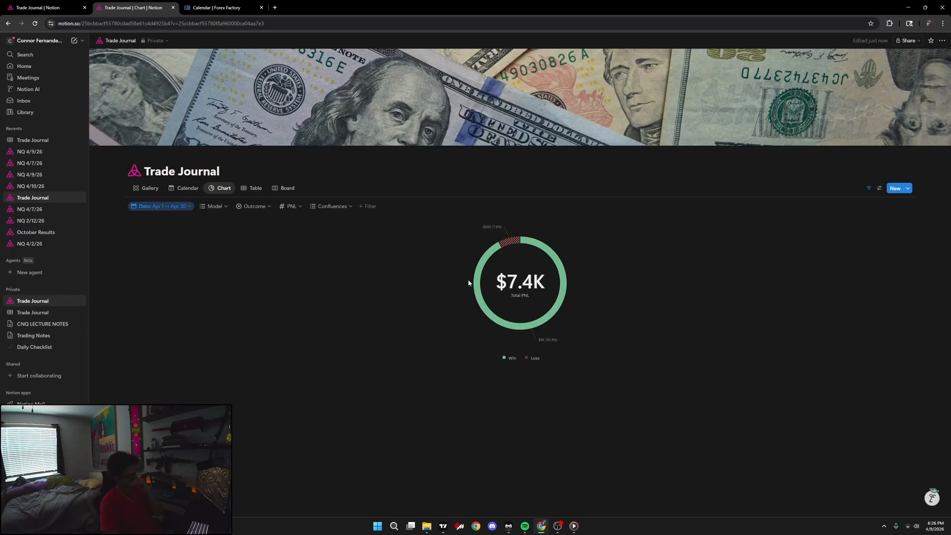
mouse_move(506, 250)
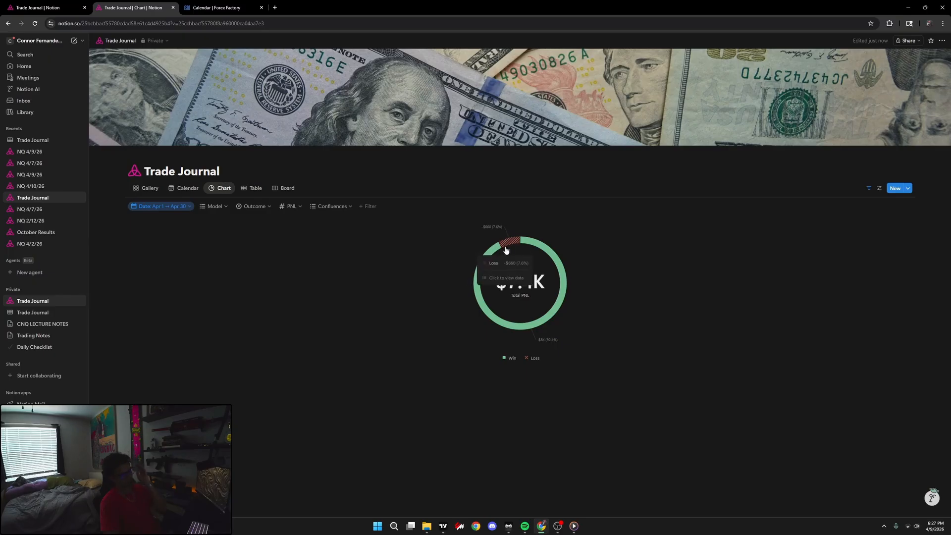
mouse_move(514, 328)
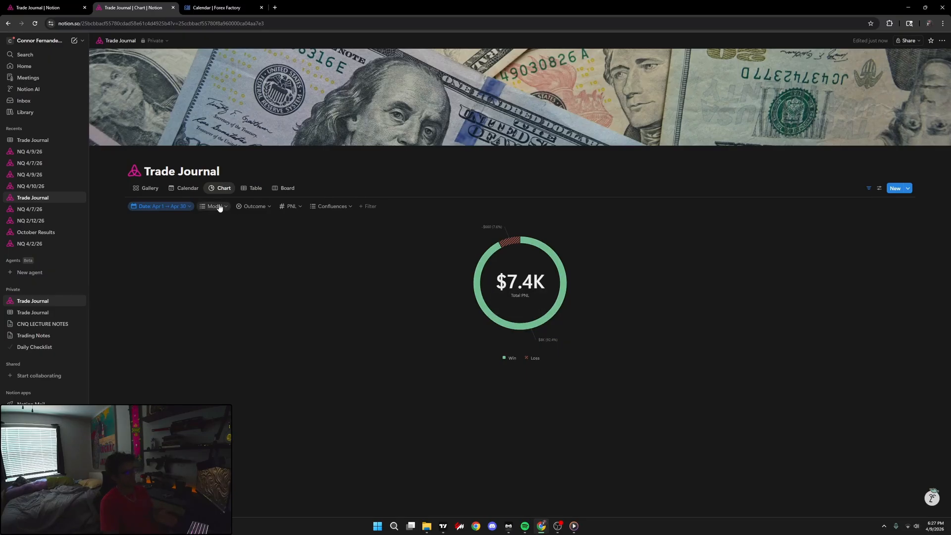
- Compare the Gallery view's Apr 2026 entries with the Chart view
left_click(147, 189)
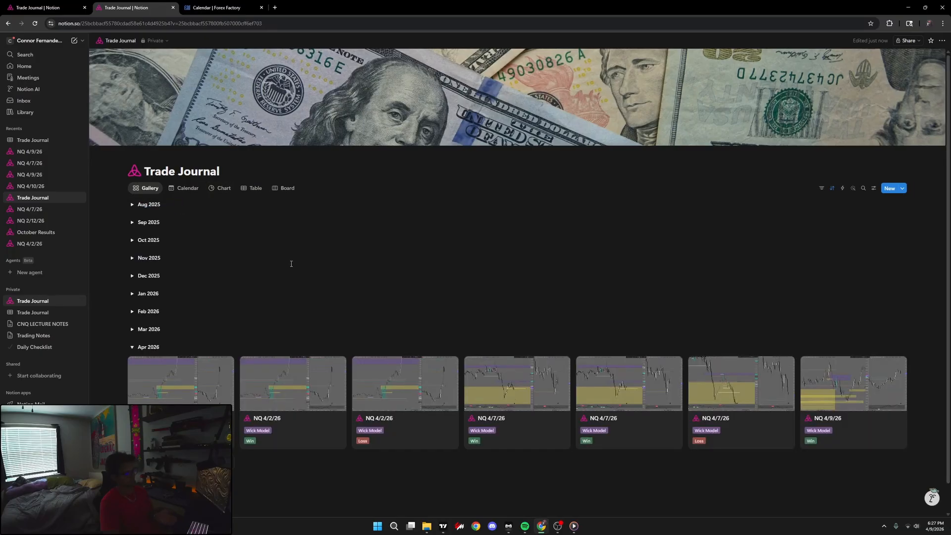
scroll(275, 396, "down", 1)
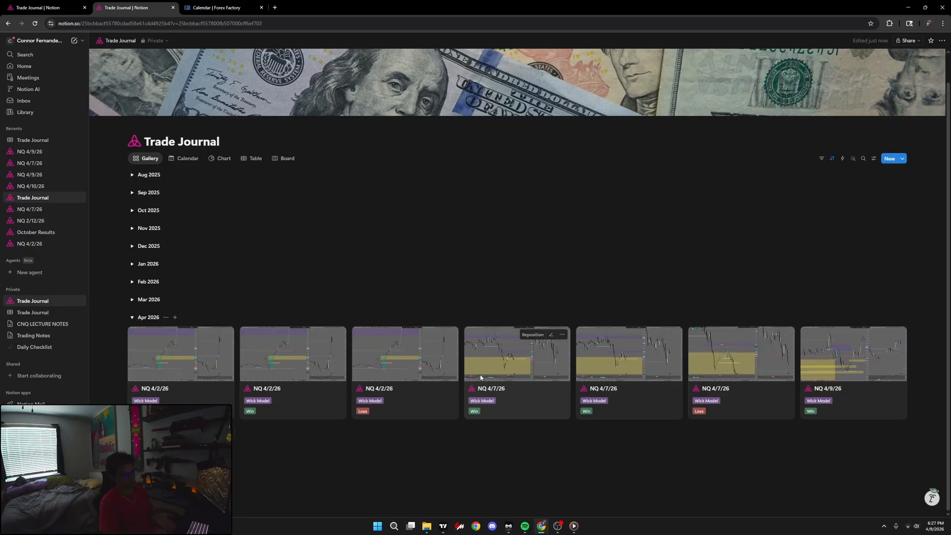
left_click(216, 161)
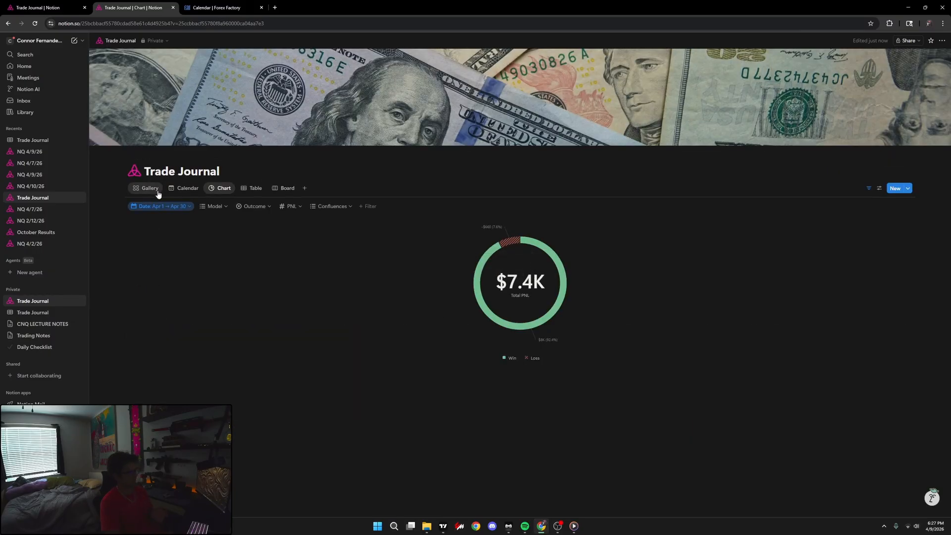
- Examine the Dec 2025 and Nov 2025 groups in the Gallery view, collapsing each one again
left_click(157, 192)
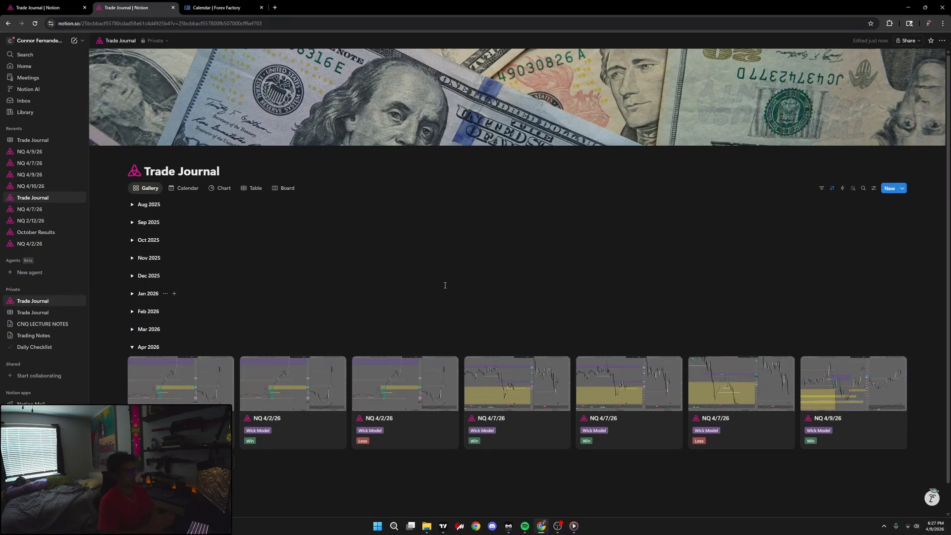
left_click(133, 278)
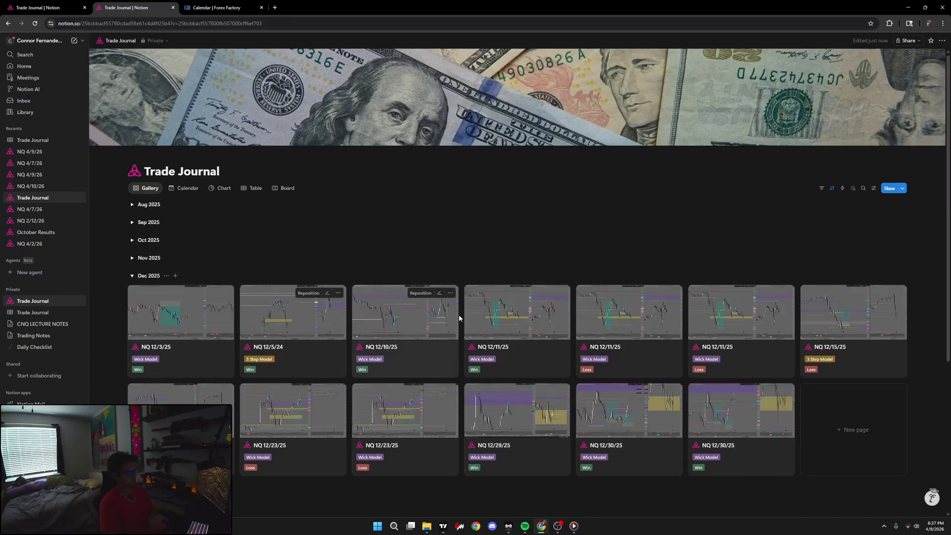
left_click(132, 275)
left_click(132, 257)
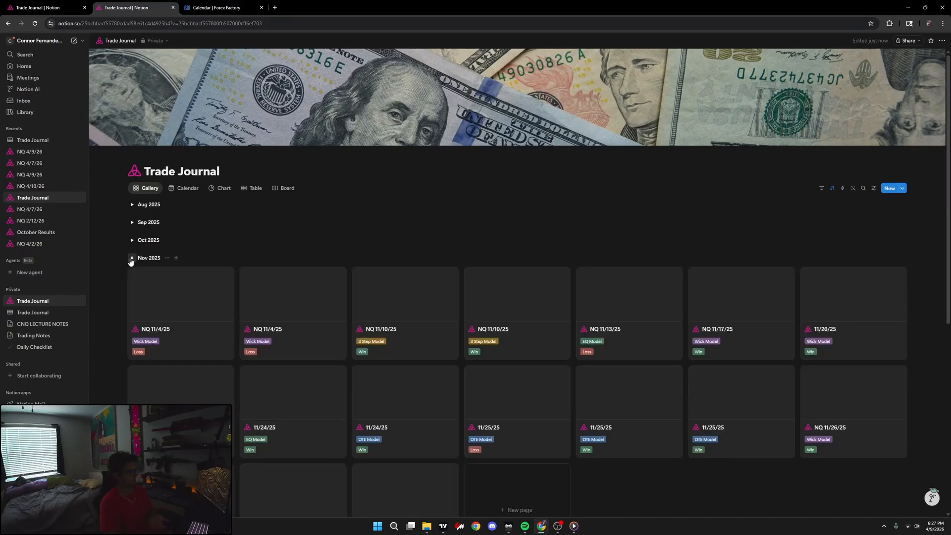
scroll(348, 308, "down", 1)
scroll(348, 308, "down", 2)
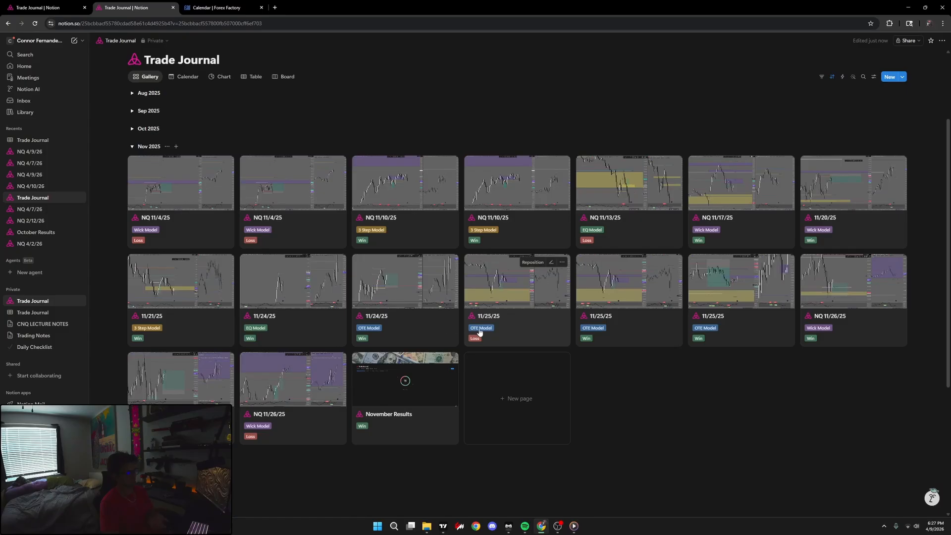
scroll(177, 226, "up", 2)
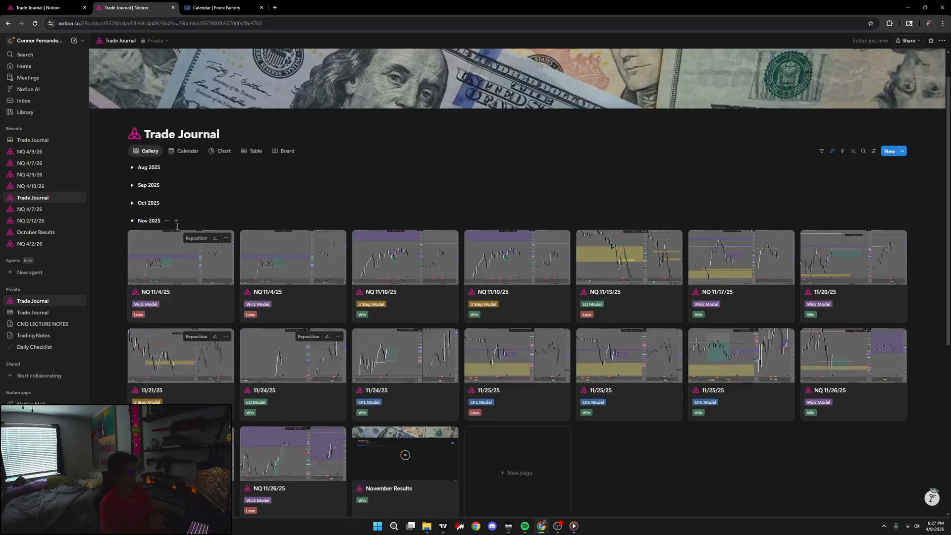
scroll(177, 226, "up", 1)
left_click(132, 258)
- Return to the Chart view and check its view settings and the Win segment
left_click(223, 187)
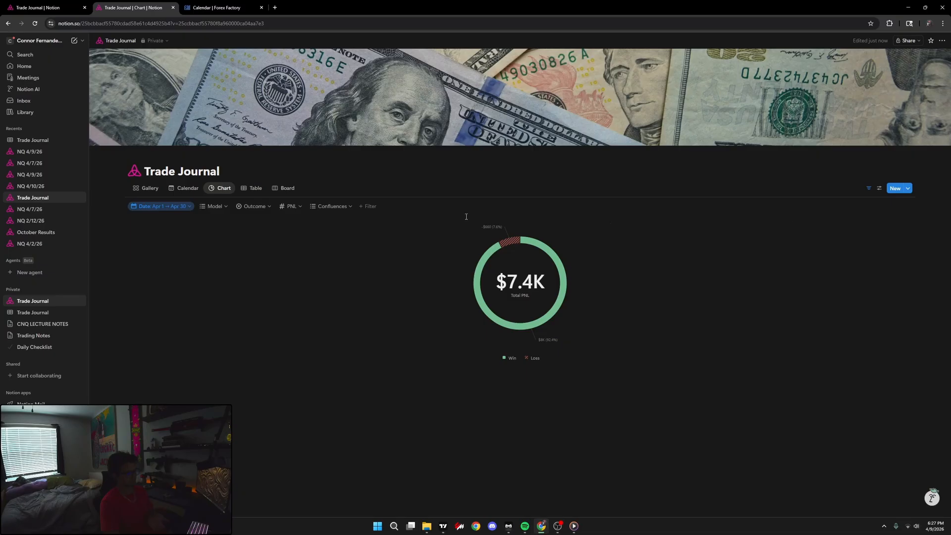
left_click(880, 188)
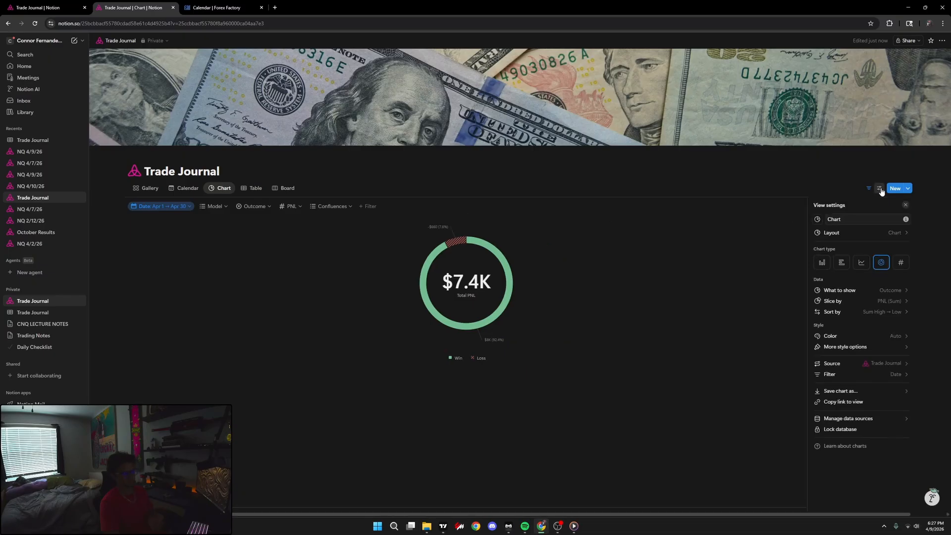
left_click(617, 269)
mouse_move(545, 254)
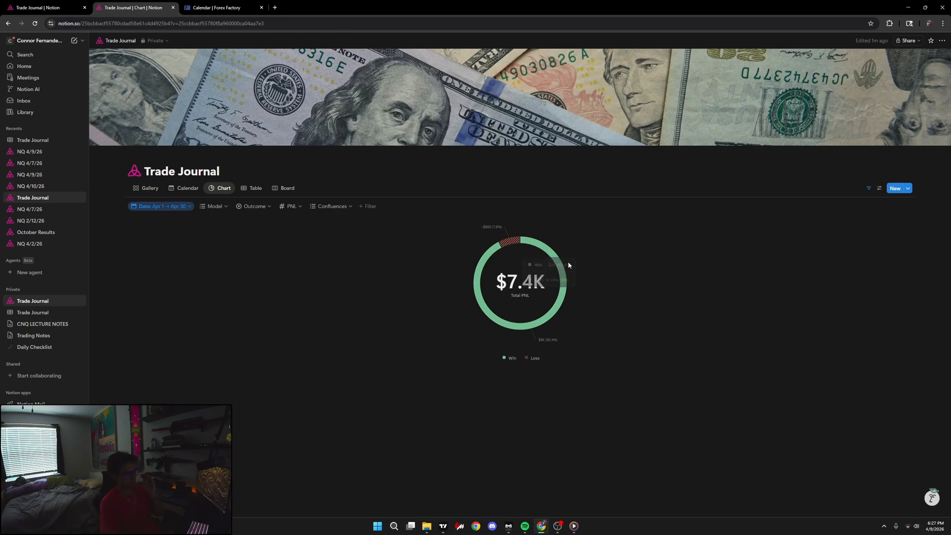
- Slice the Outcome donut chart by Count and inspect its Win segment
left_click(880, 189)
left_click(904, 301)
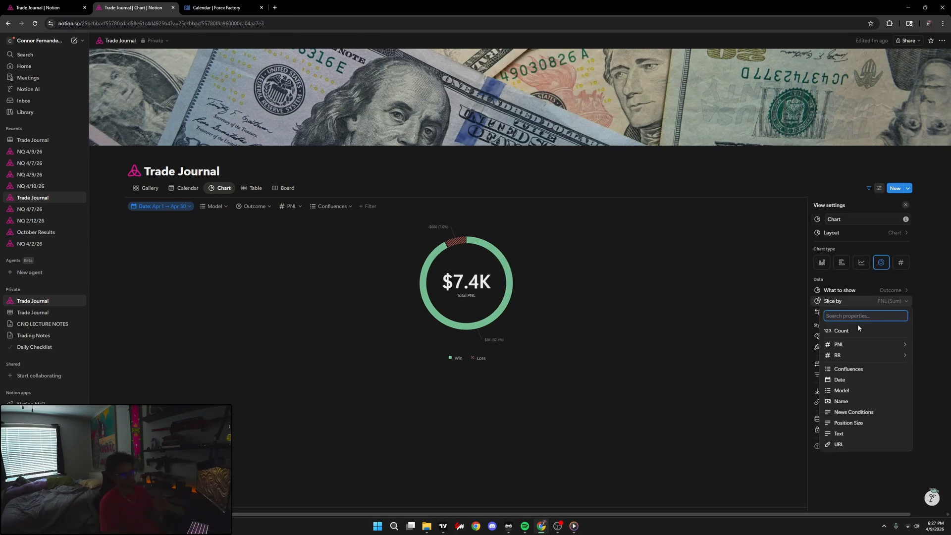
left_click(886, 292)
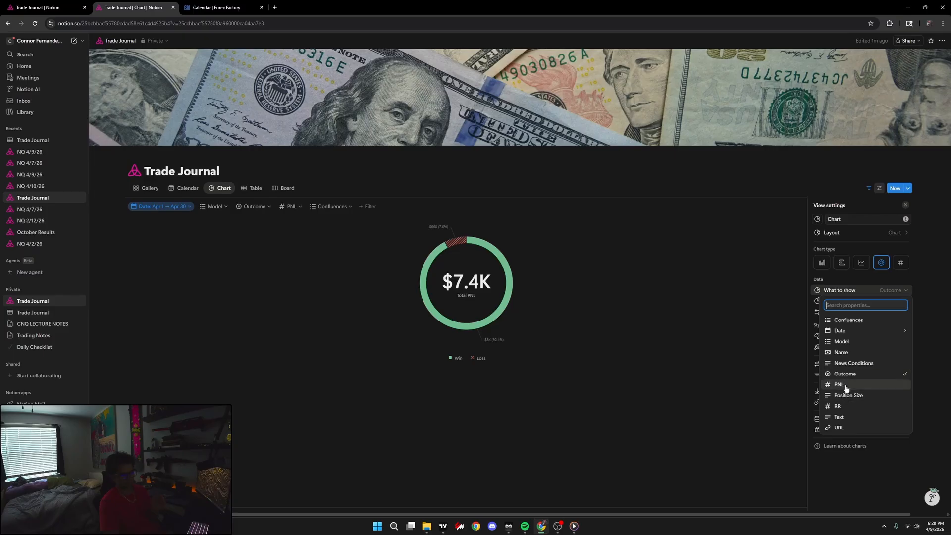
left_click(825, 279)
left_click(828, 301)
left_click(834, 333)
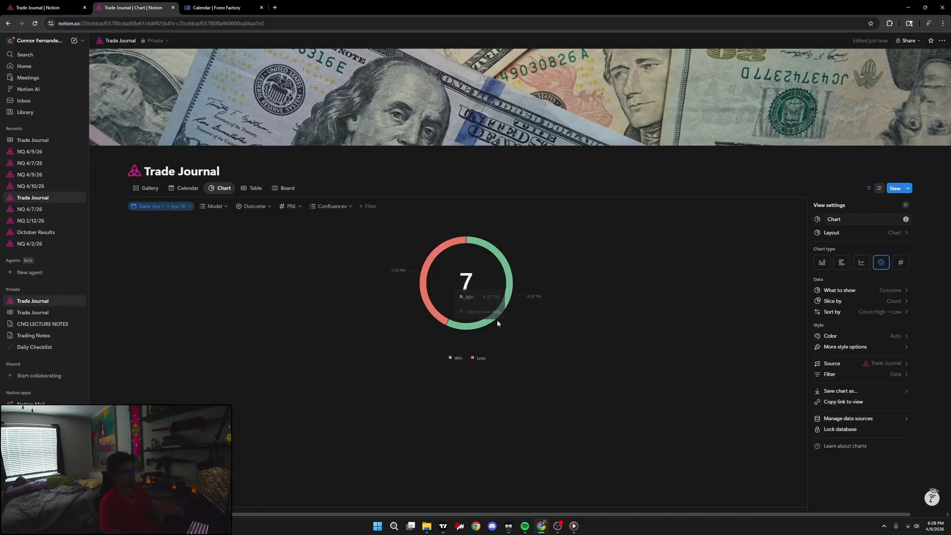
mouse_move(502, 311)
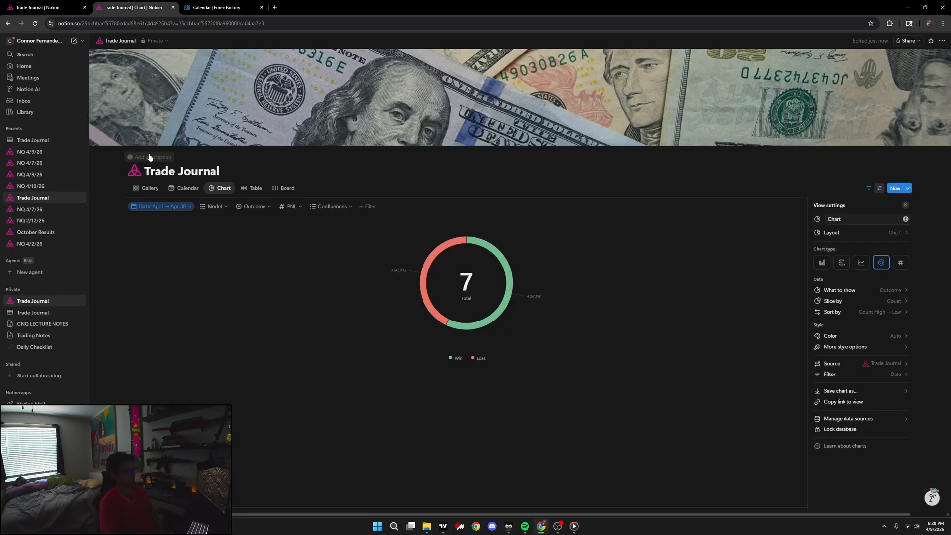
- Clear the start and end dates of the Chart view's Date filter
left_click(175, 208)
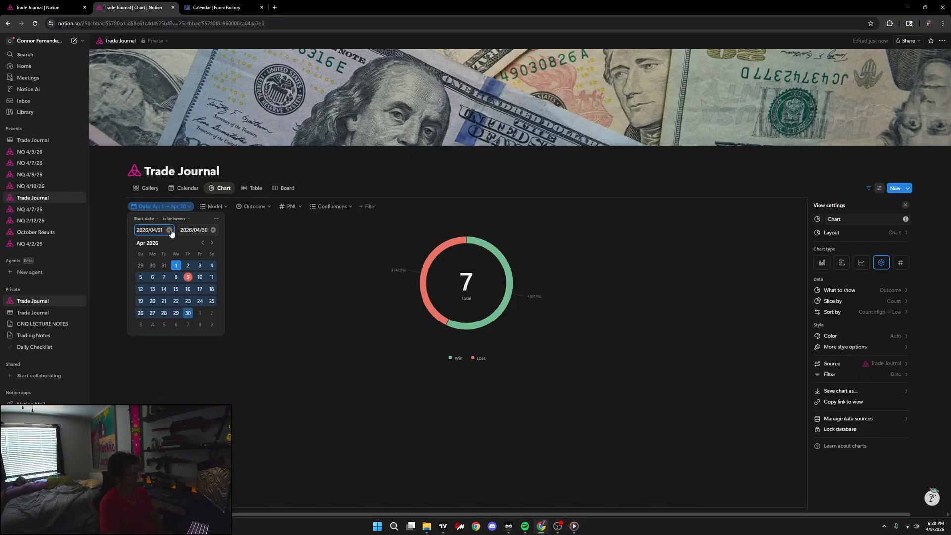
left_click(170, 230)
left_click(213, 230)
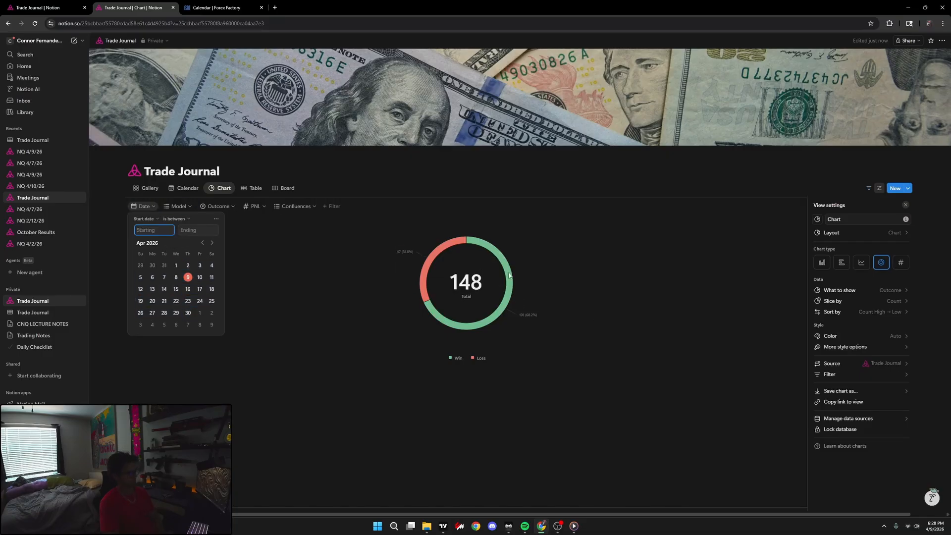
left_click(414, 284)
- Look at the Gallery view, return to the Chart view and open its view settings
left_click(139, 192)
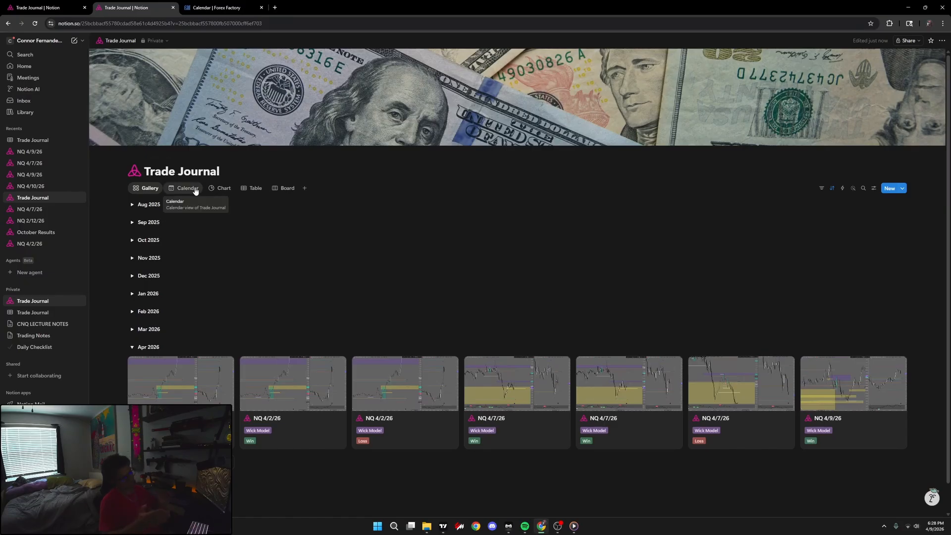
left_click(218, 189)
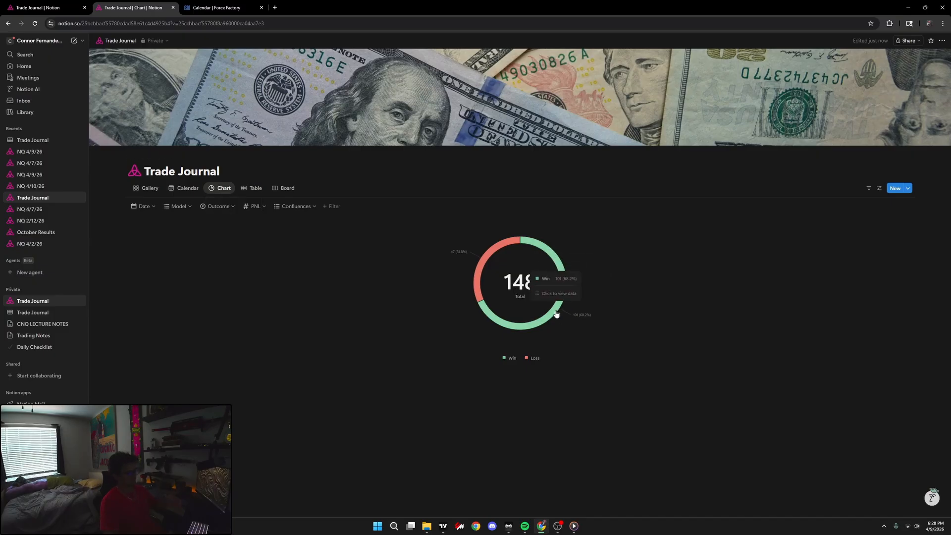
left_click(879, 188)
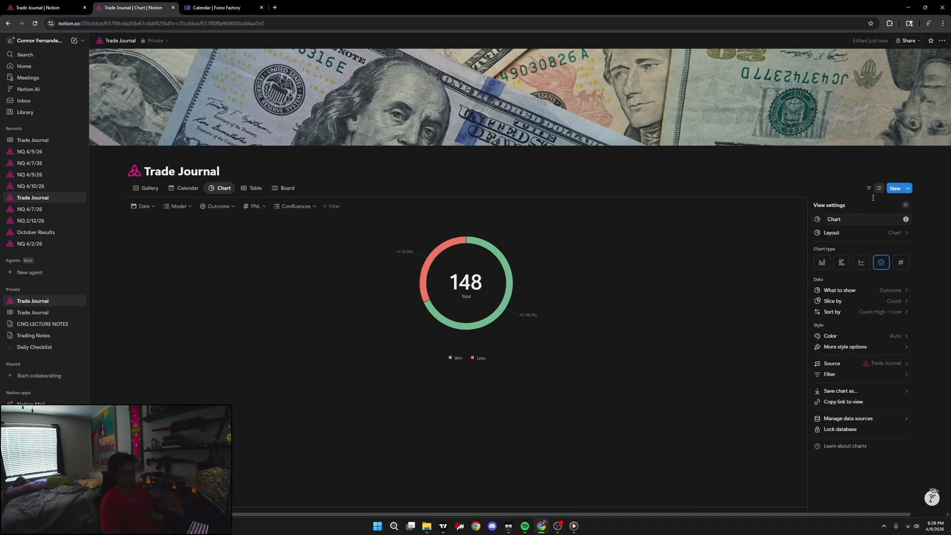
- Try showing PNL in the donut chart, check its slicing options and restore Outcome as the property shown
left_click(891, 292)
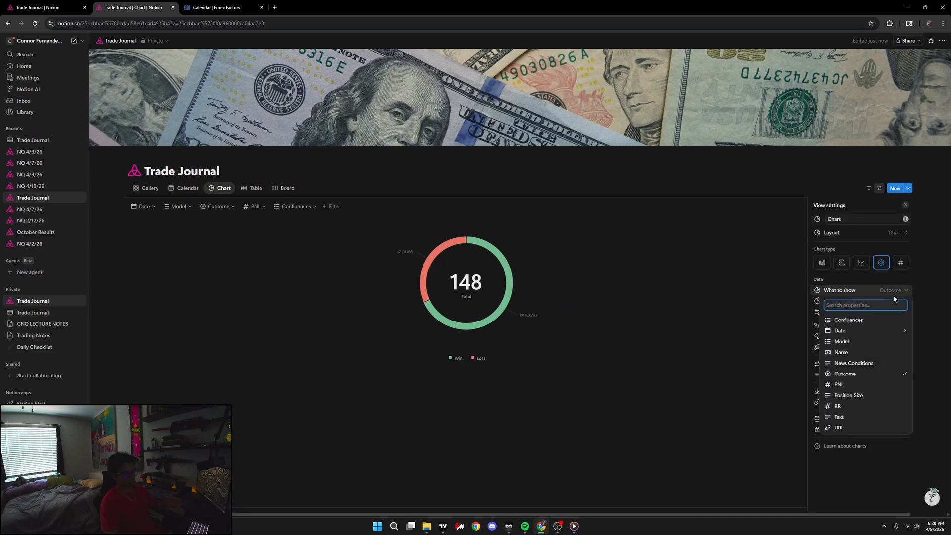
left_click(844, 386)
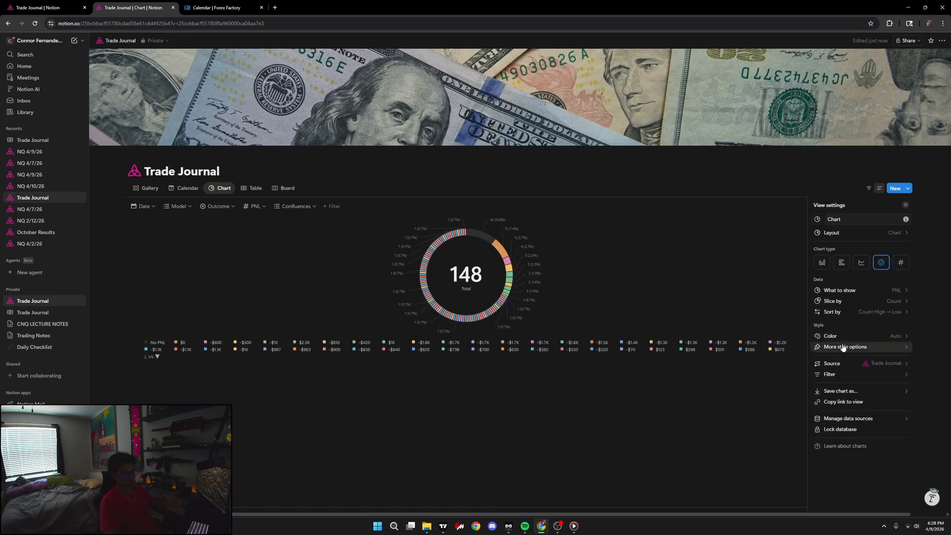
left_click(860, 301)
mouse_move(836, 349)
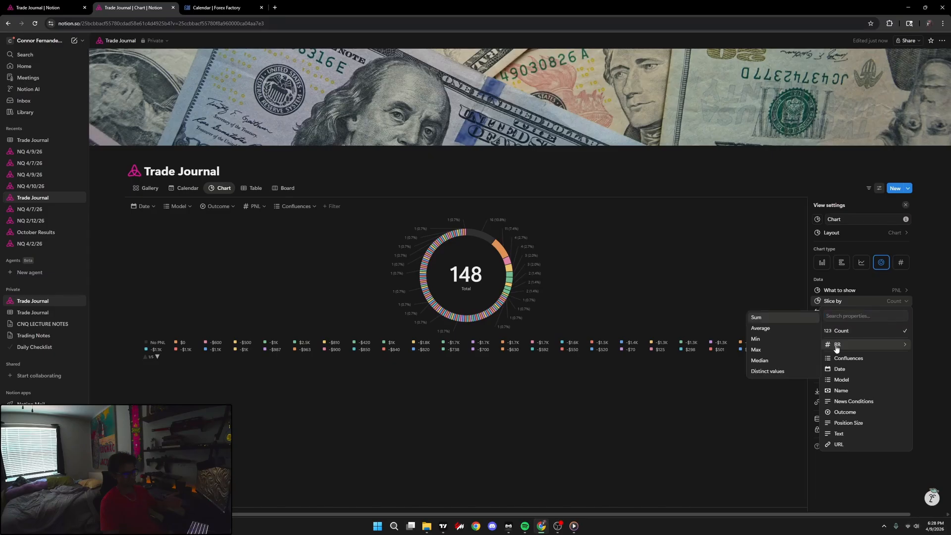
left_click(883, 291)
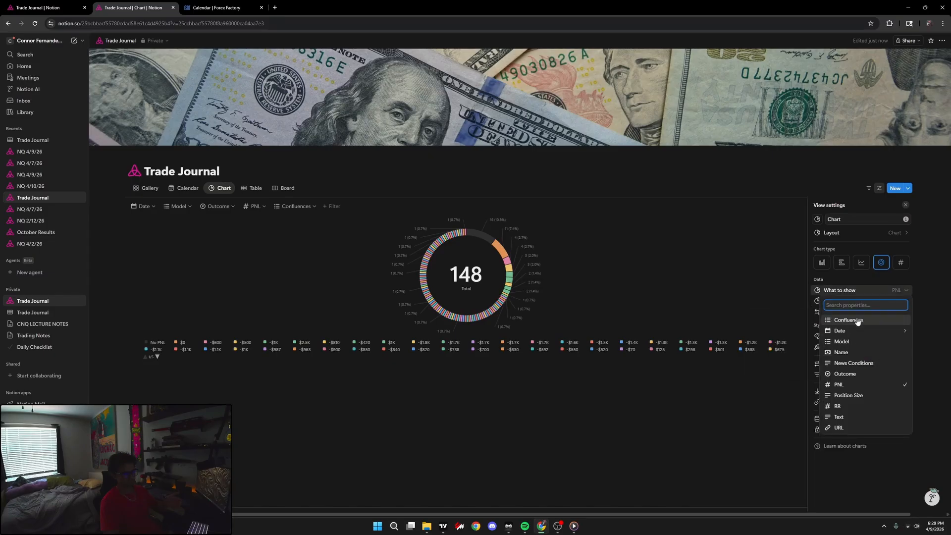
left_click(841, 375)
- Slice the Outcome donut chart by the Sum of PNL
left_click(867, 303)
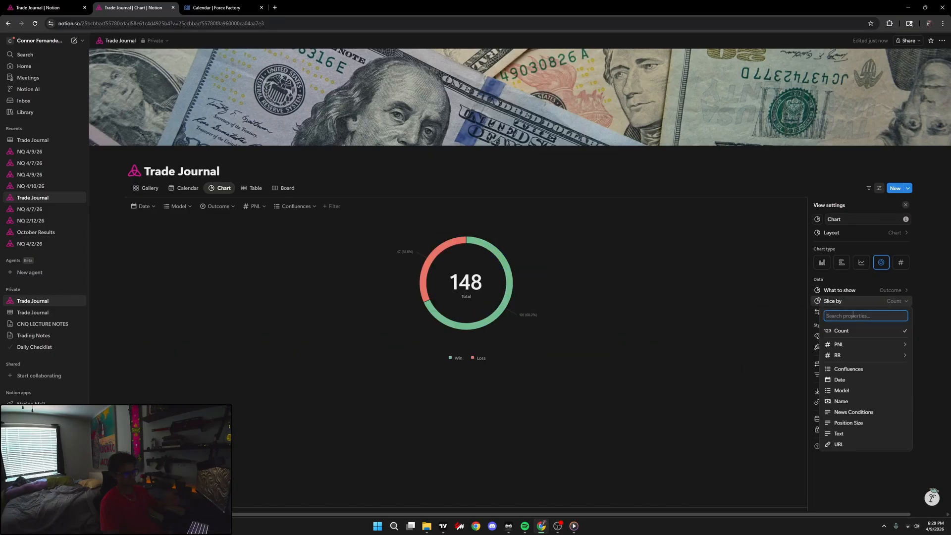
mouse_move(838, 349)
left_click(771, 316)
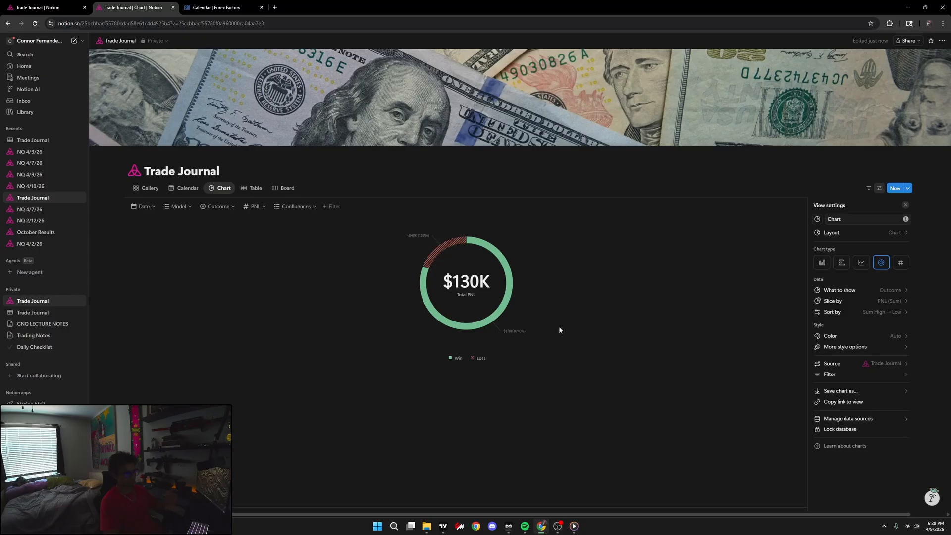
- Slice the Outcome donut chart by the Average of RR and close the view settings
left_click(841, 301)
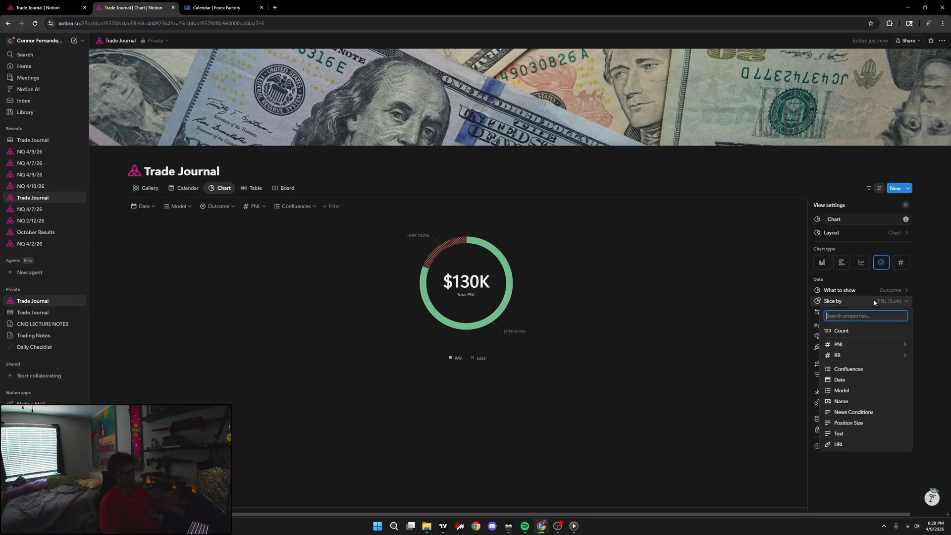
mouse_move(838, 357)
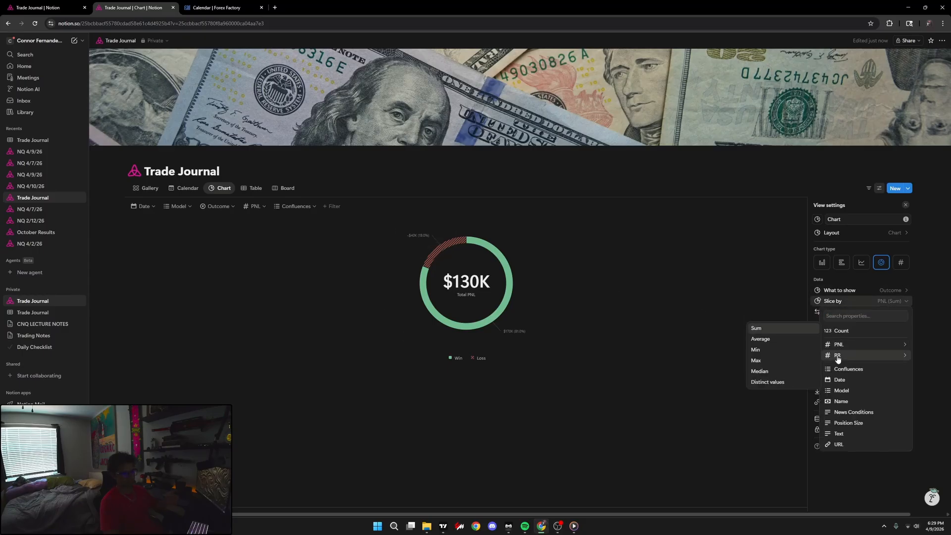
left_click(761, 339)
left_click(762, 342)
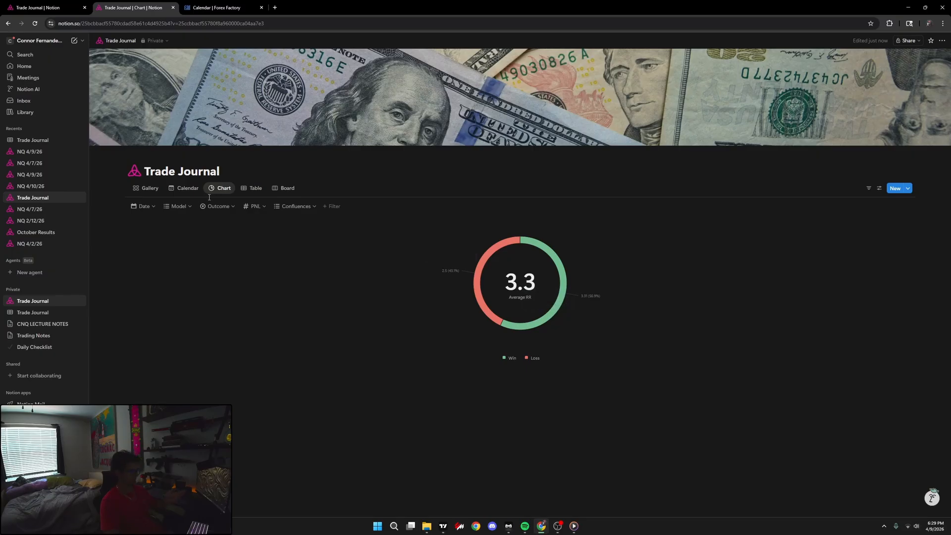
- Switch to the Table view and browse through the logged trades and their properties
left_click(252, 195)
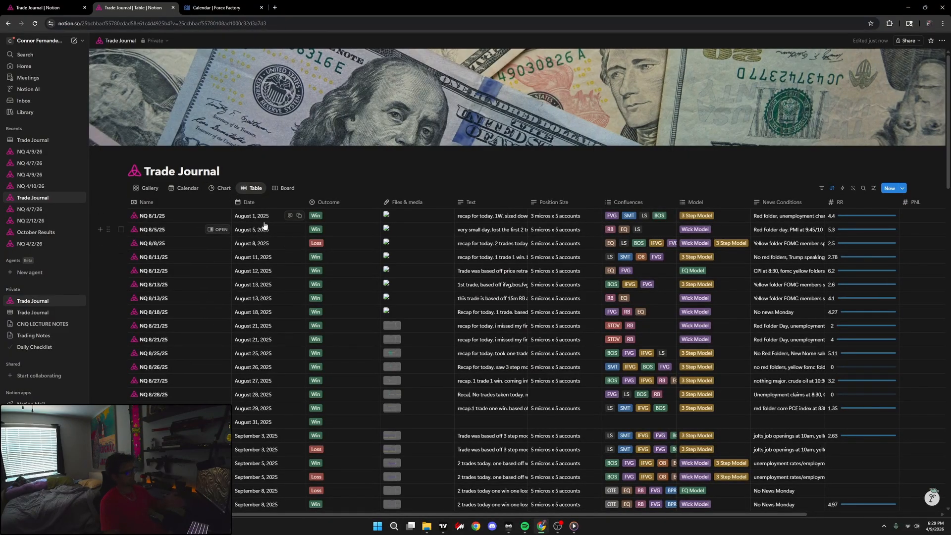
scroll(264, 225, "down", 15)
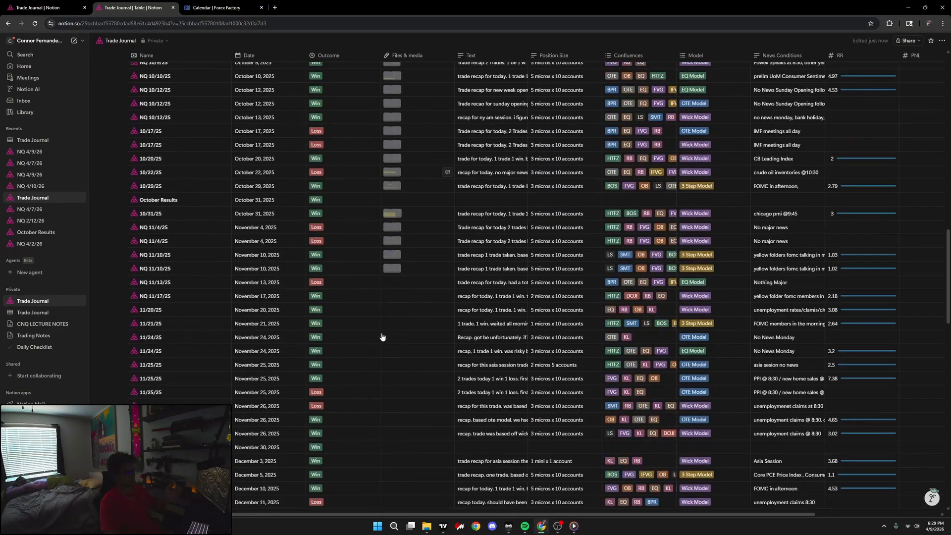
scroll(377, 338, "up", 15)
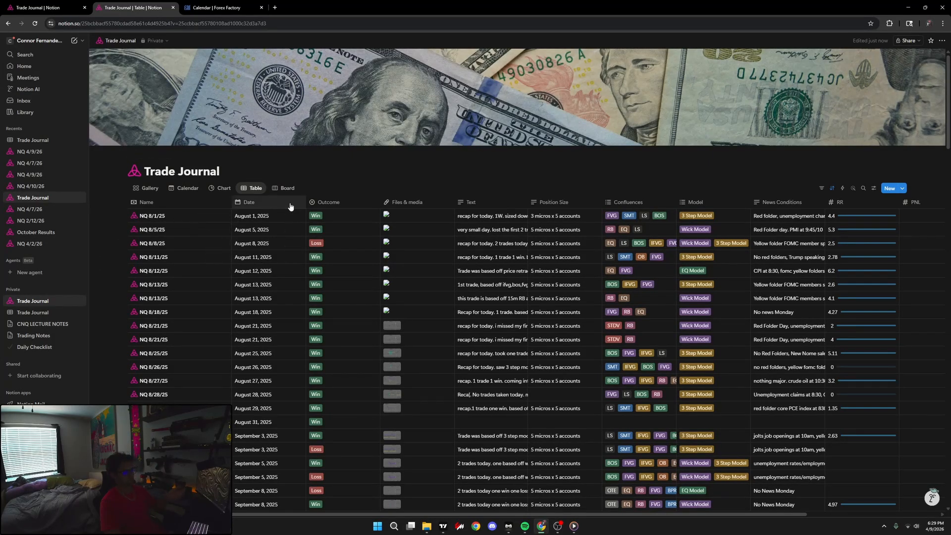
- Go to the new Trade Journal database and add a Table view to it
left_click(43, 142)
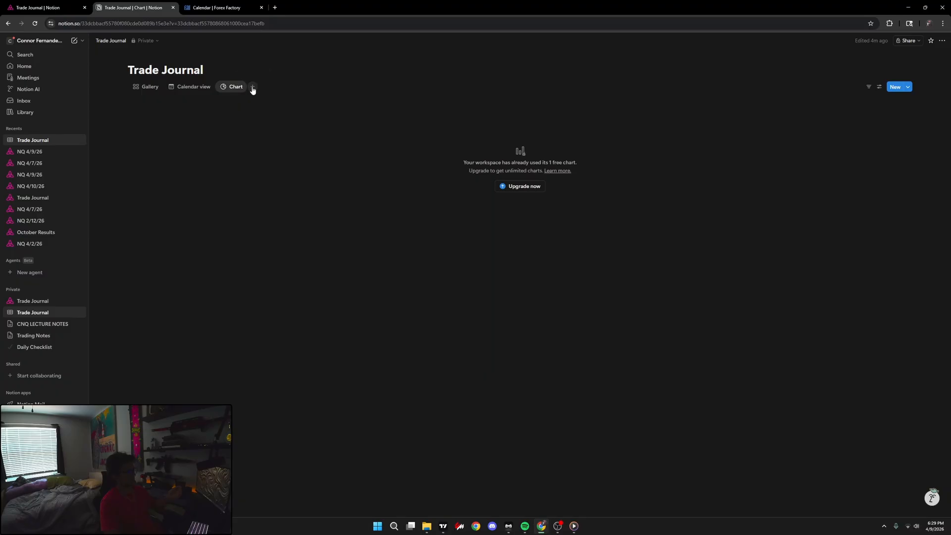
left_click(252, 88)
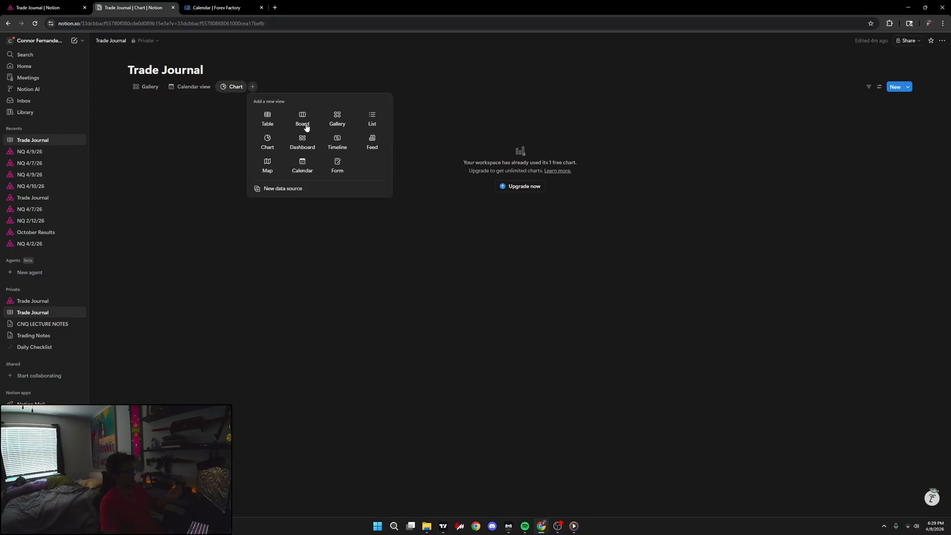
left_click(268, 119)
key("Return")
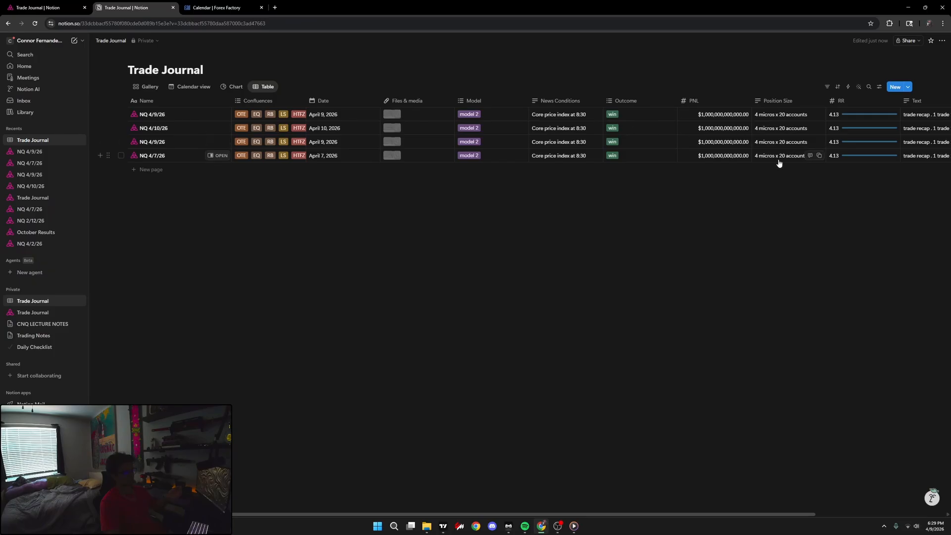
- Examine the new table's columns through URL and review its property visibility settings
left_click_drag(656, 515, 813, 483)
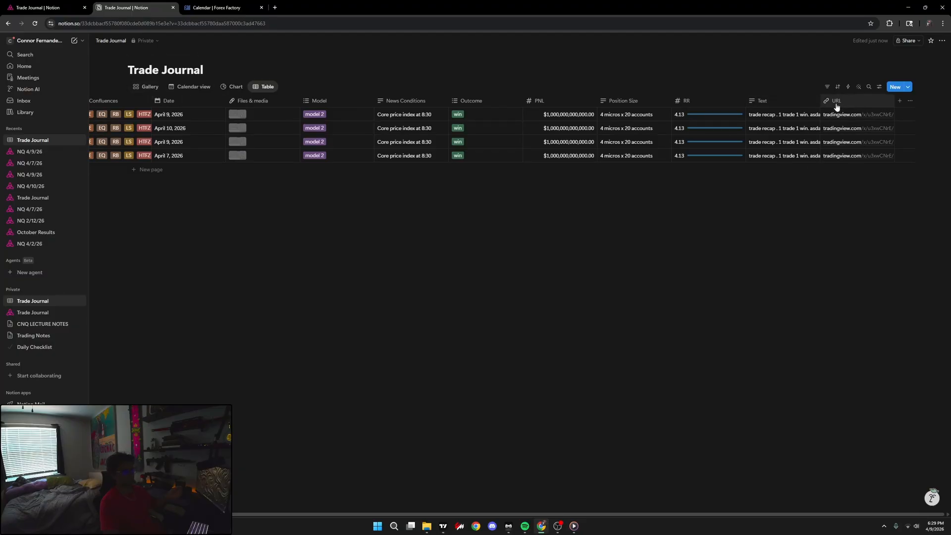
left_click(266, 88)
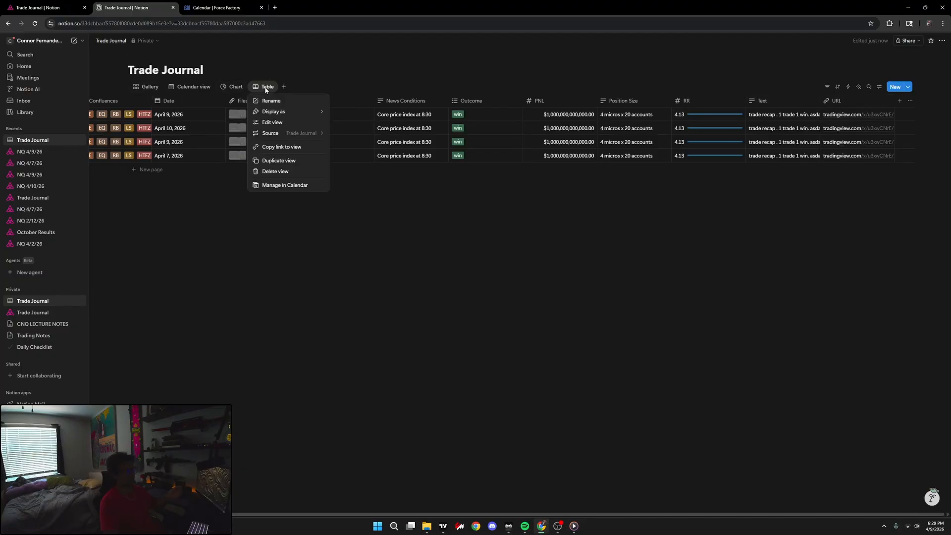
left_click(267, 122)
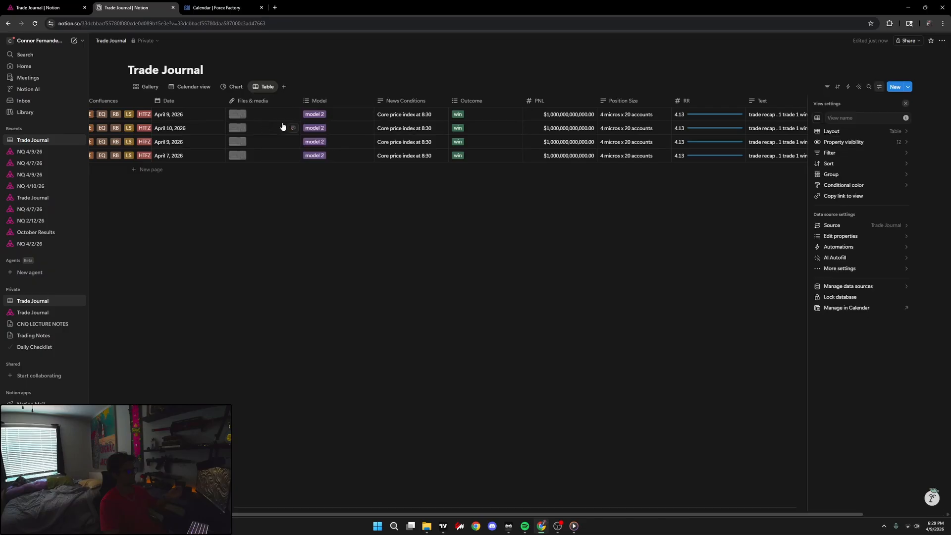
left_click(858, 144)
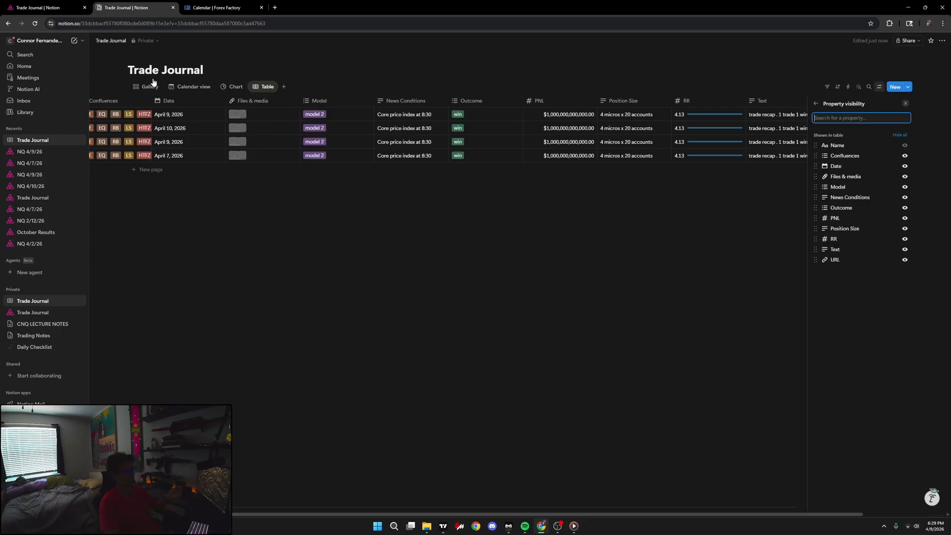
- Switch to the existing Trade Journal, check its Table view's property visibility and close the settings
left_click(35, 7)
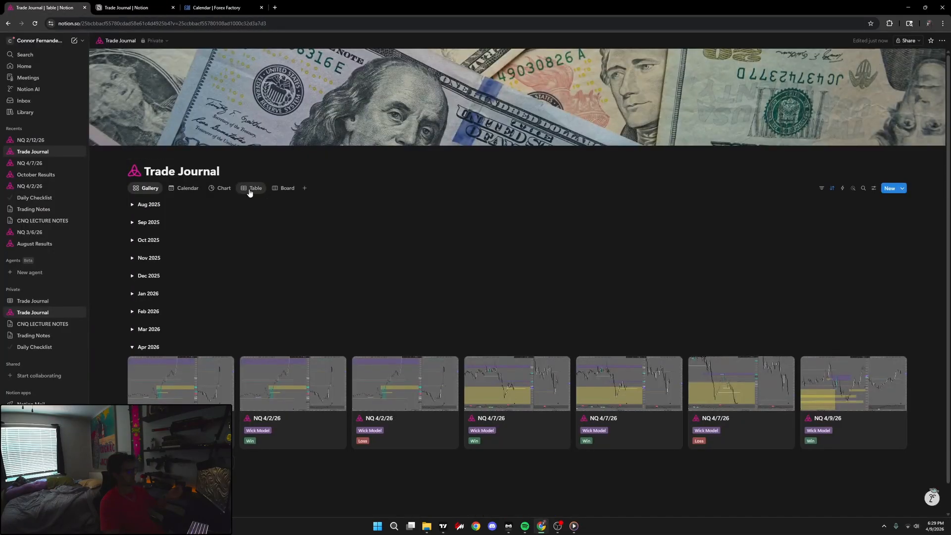
left_click(250, 190)
right_click(251, 188)
right_click(253, 190)
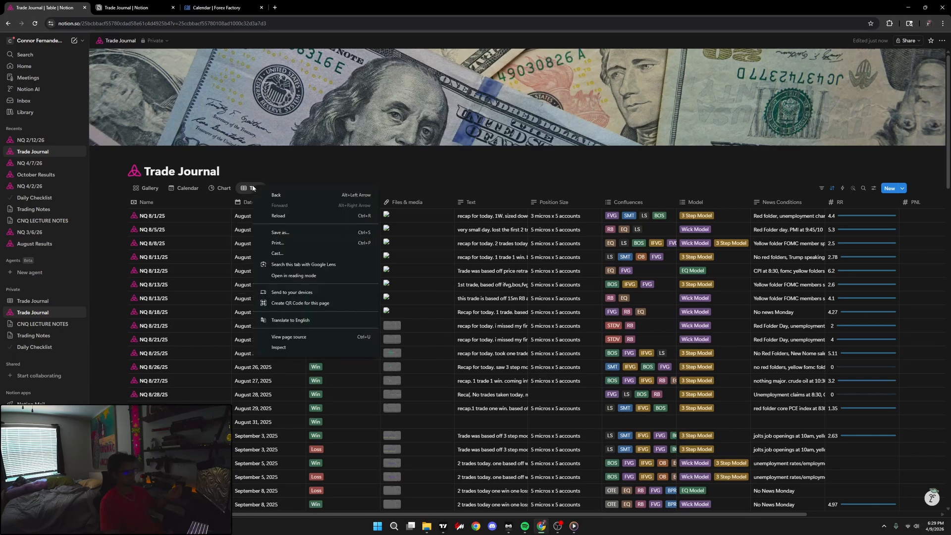
left_click(246, 194)
left_click(245, 193)
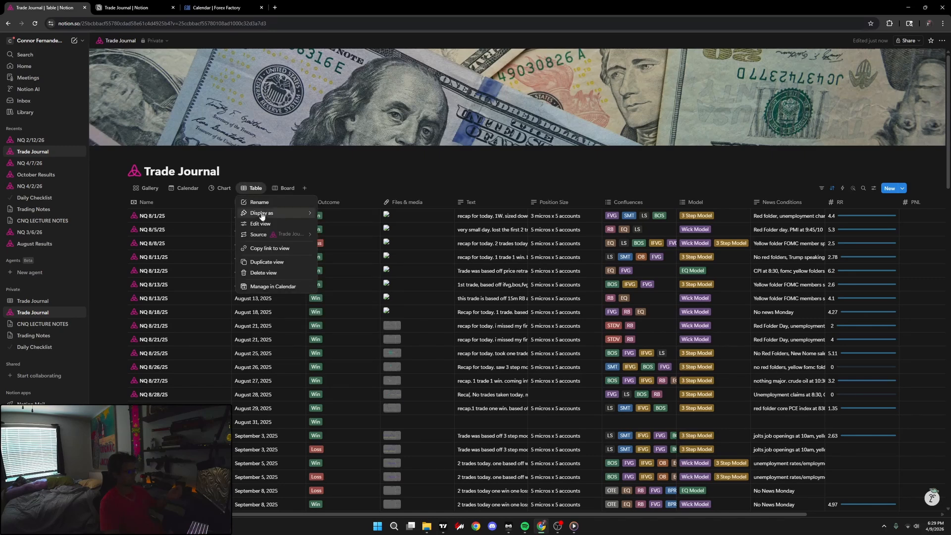
left_click(262, 222)
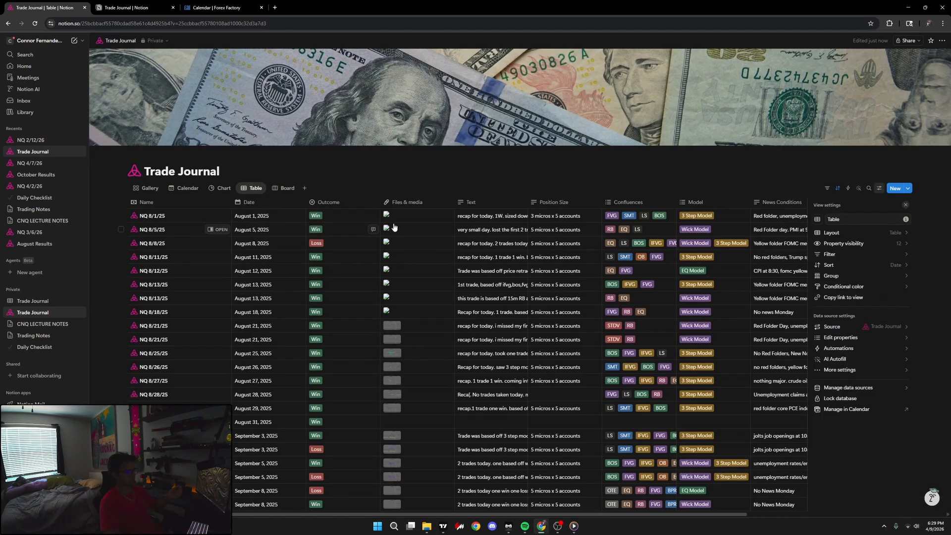
left_click(841, 243)
left_click(753, 166)
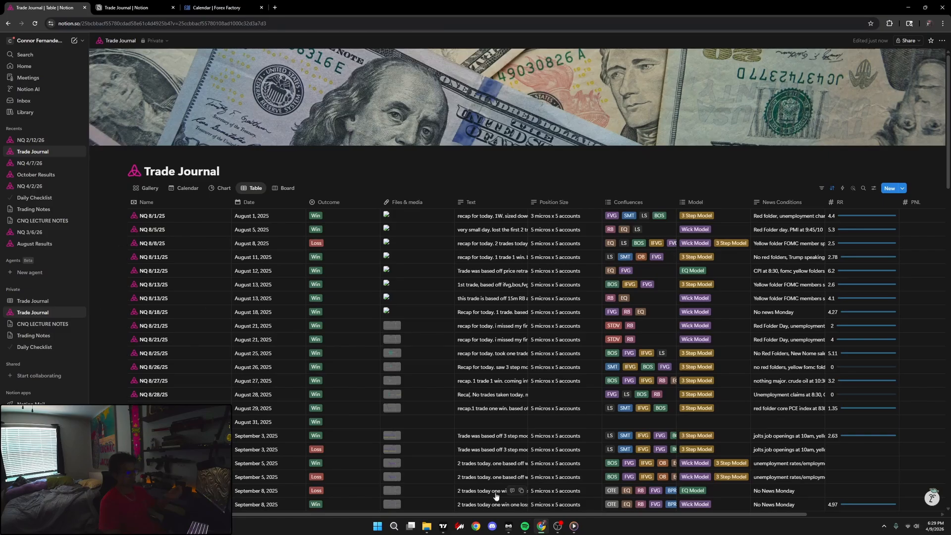
- Examine the existing journal's Board view with its trades grouped by Outcome
left_click(275, 188)
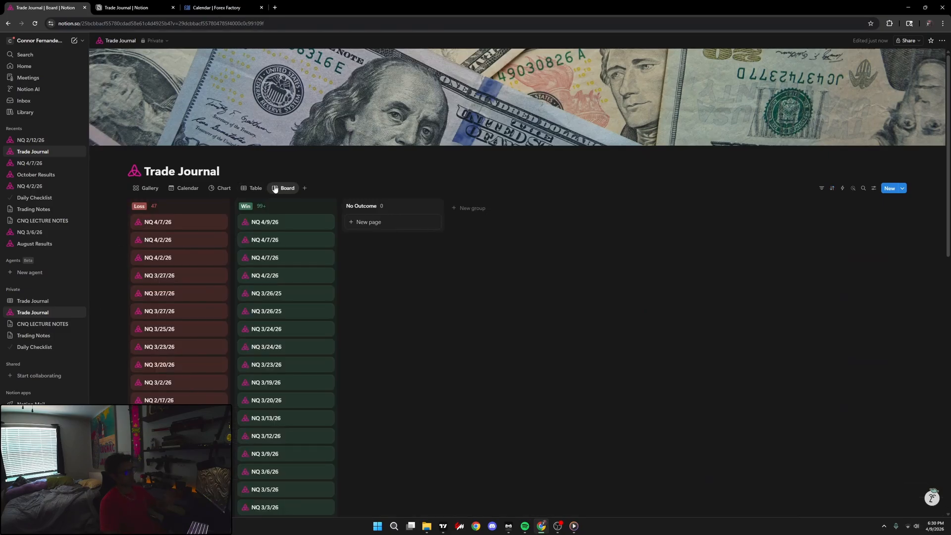
scroll(200, 247, "down", 20)
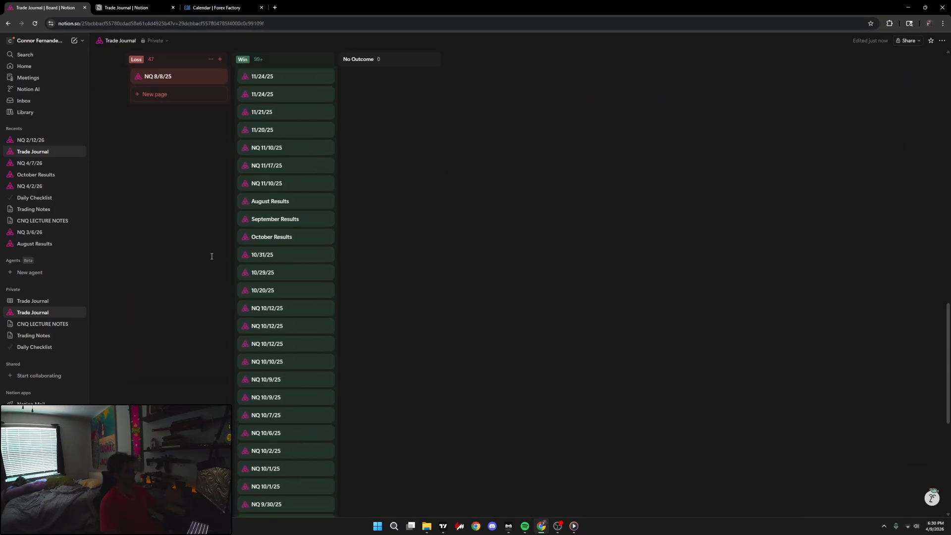
scroll(269, 266, "down", 10)
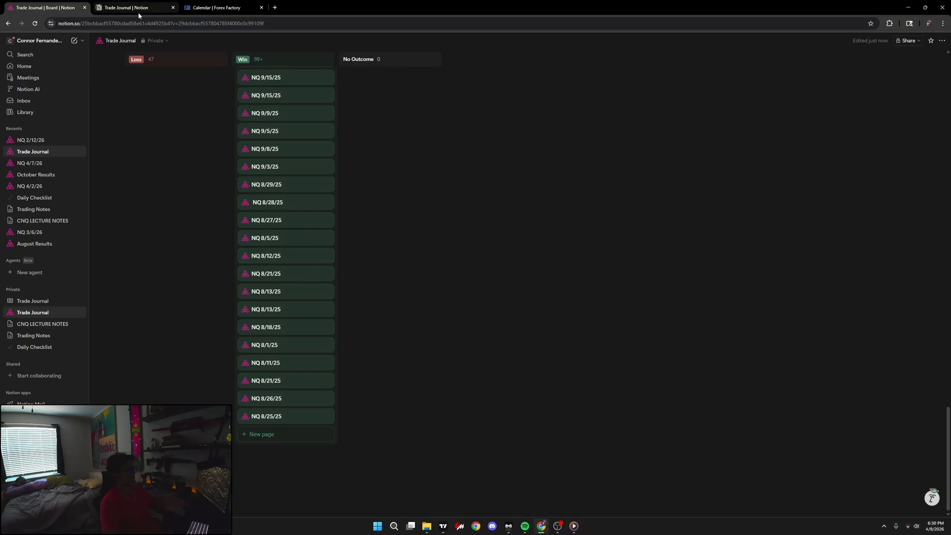
- Return to the new Trade Journal database and add a Board view
left_click(160, 9)
left_click(283, 87)
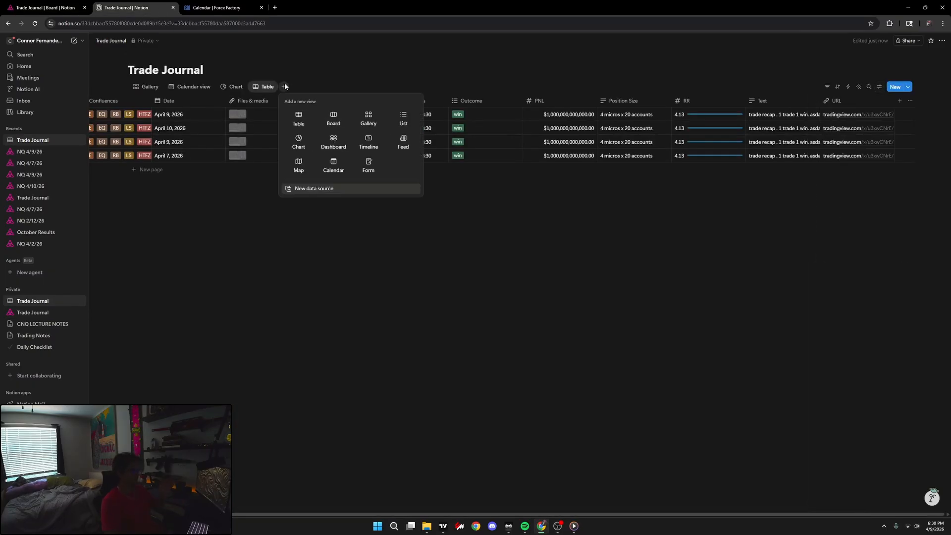
left_click(342, 122)
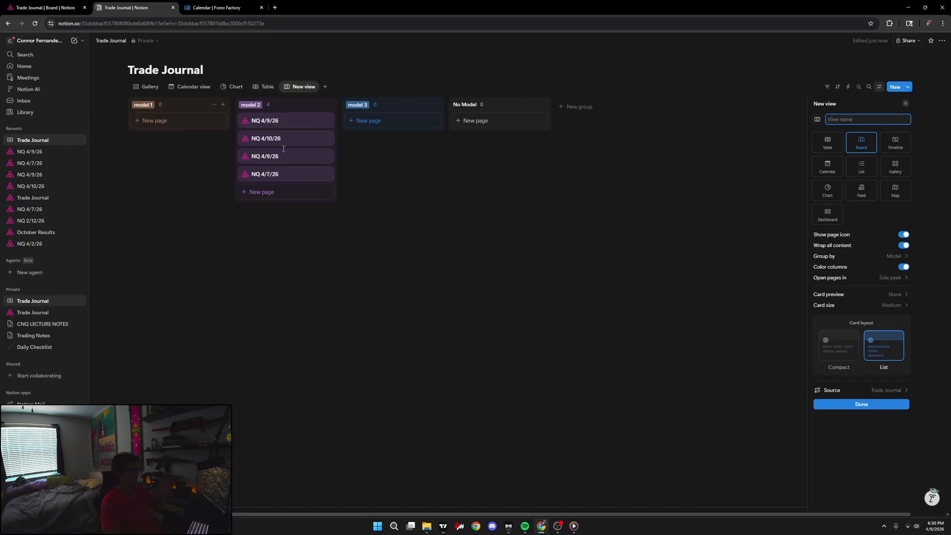
- Review the new Board view's settings and property visibility, and close the settings
left_click(310, 90)
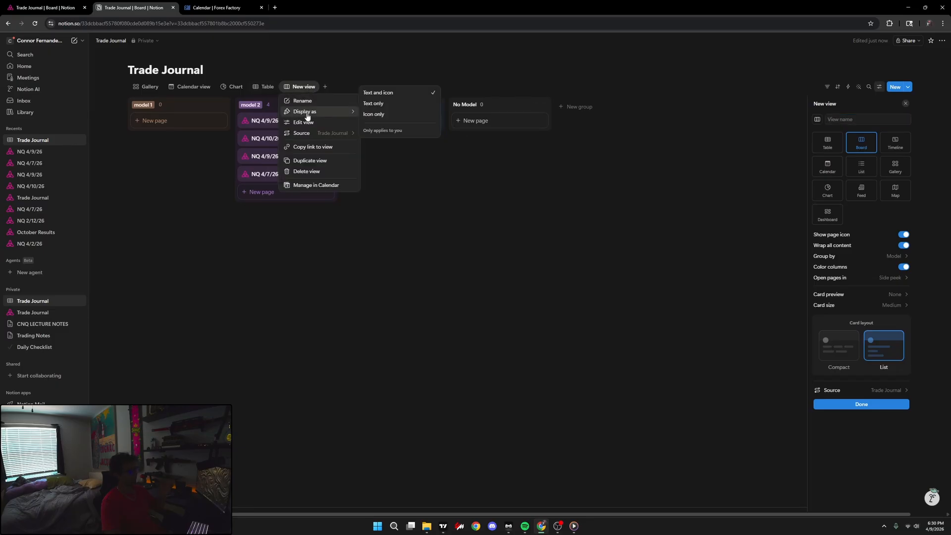
left_click(303, 121)
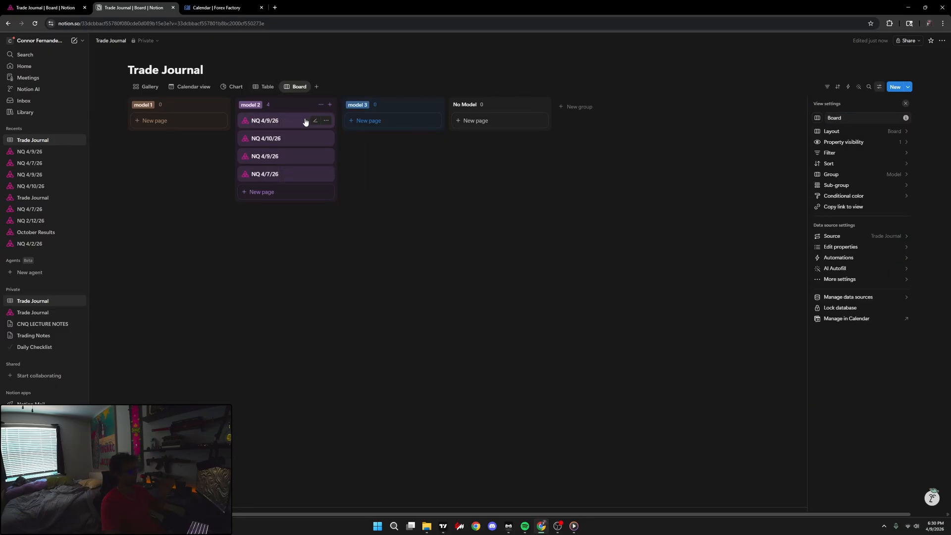
left_click(845, 142)
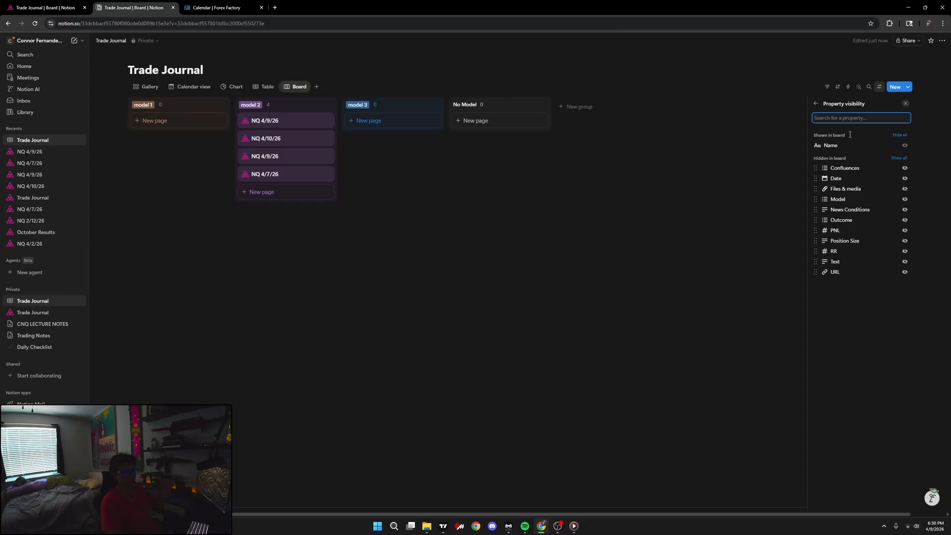
left_click(299, 86)
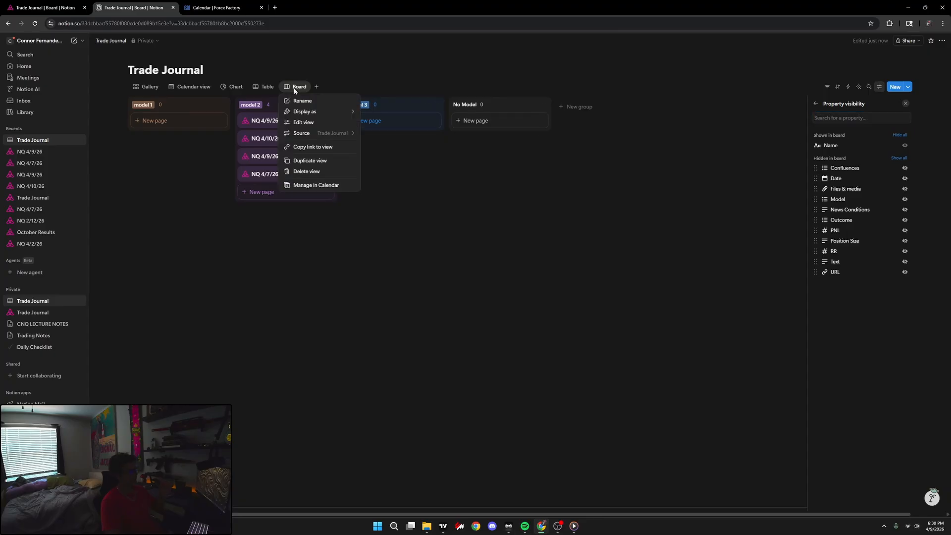
left_click(303, 123)
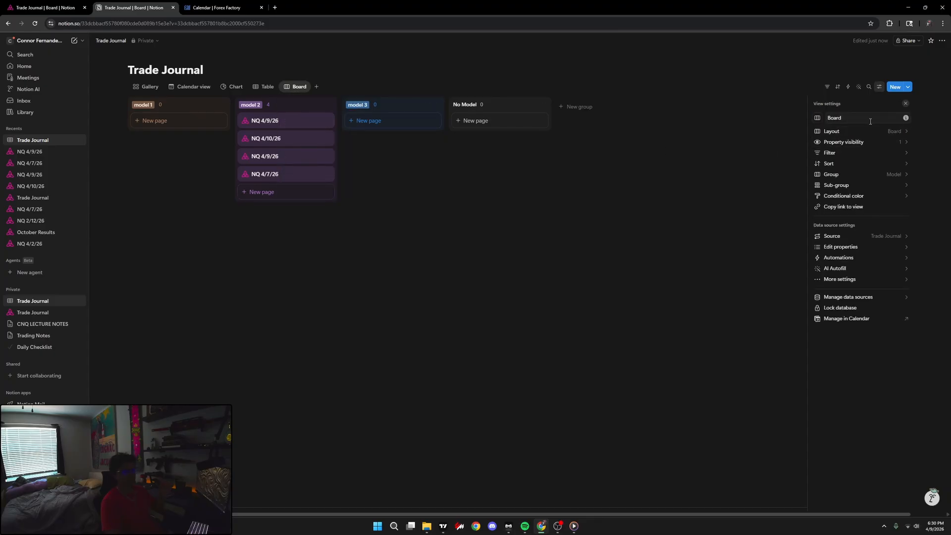
left_click(906, 105)
- Sort the Board view by Outcome in ascending order
left_click(837, 88)
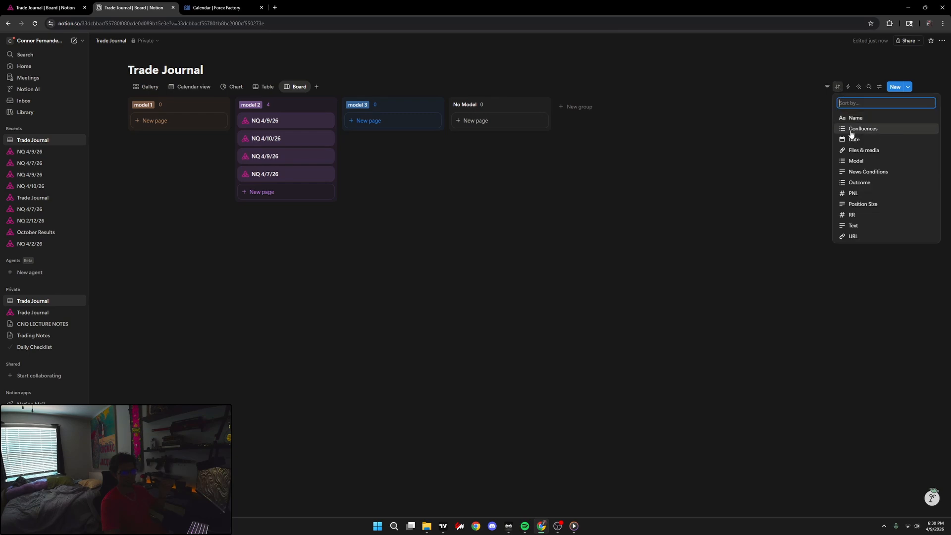
left_click(851, 183)
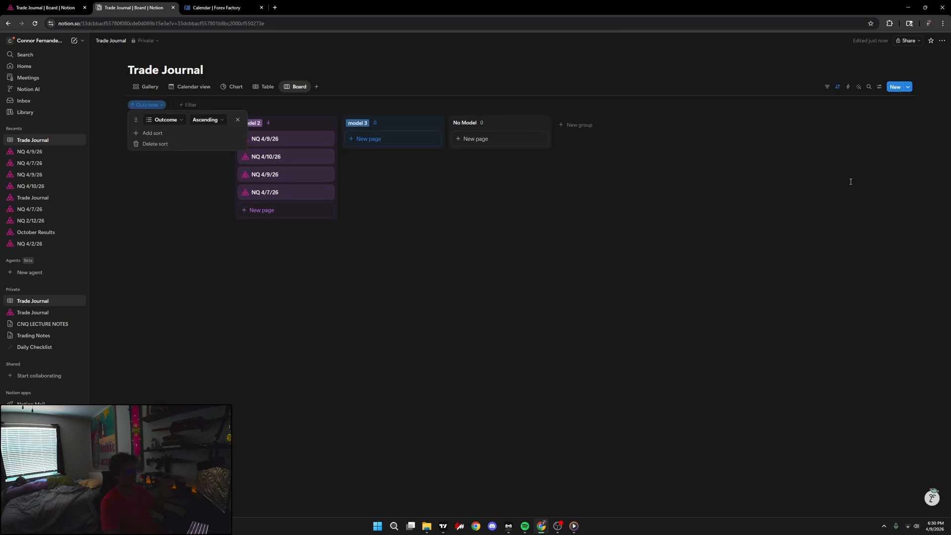
left_click(535, 160)
- Group the Board view by Outcome instead of Model and close the view settings
left_click(296, 87)
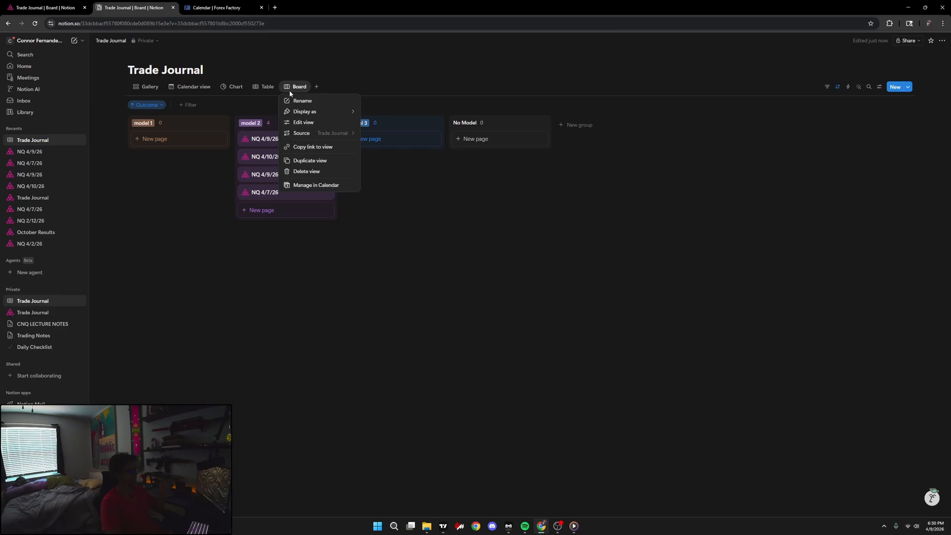
left_click(290, 123)
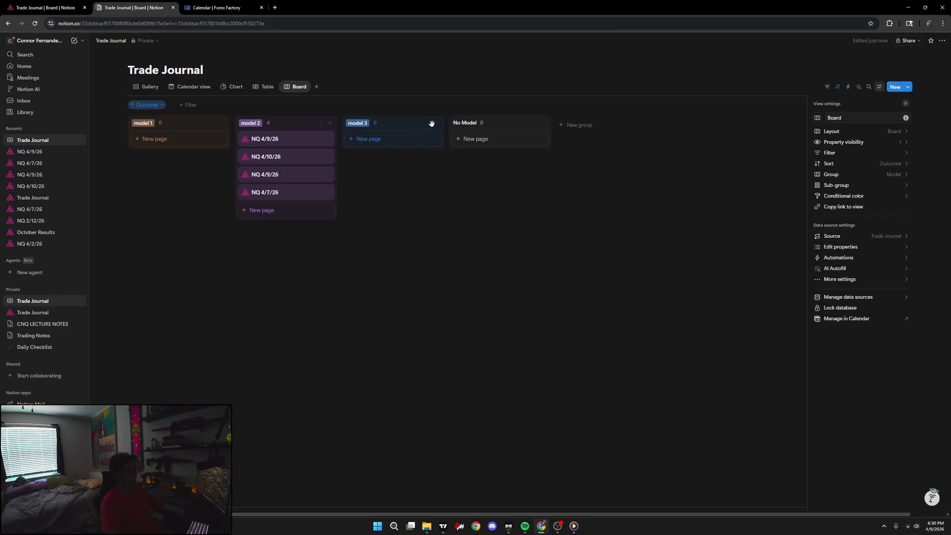
left_click(842, 133)
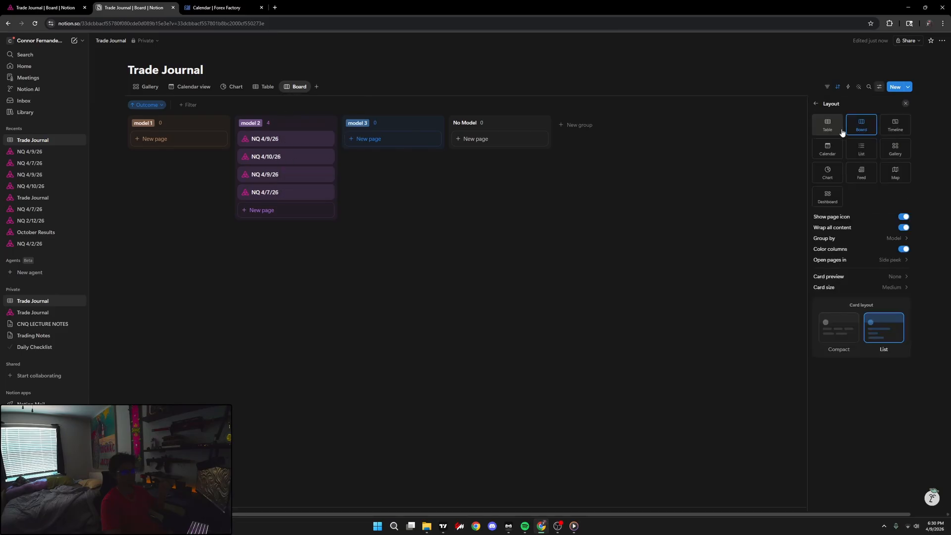
left_click(858, 240)
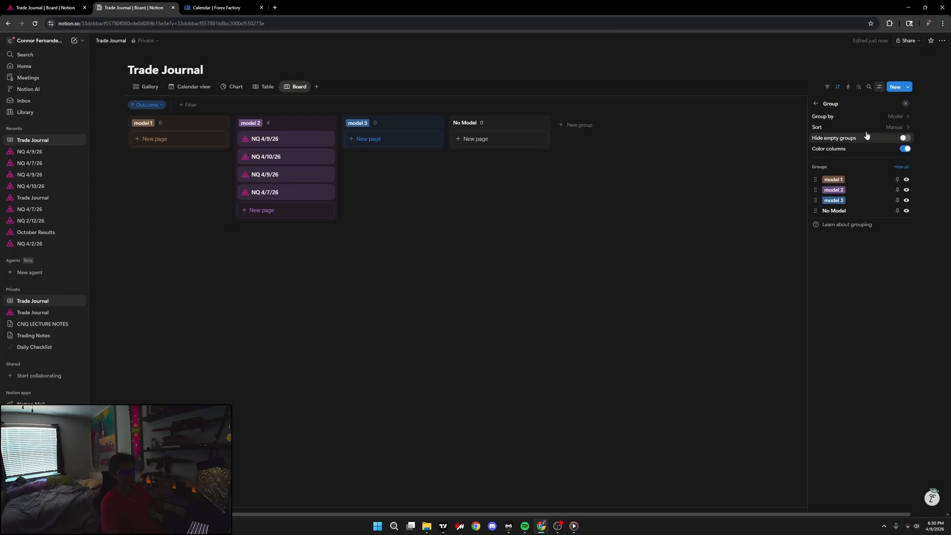
left_click(874, 117)
left_click(834, 188)
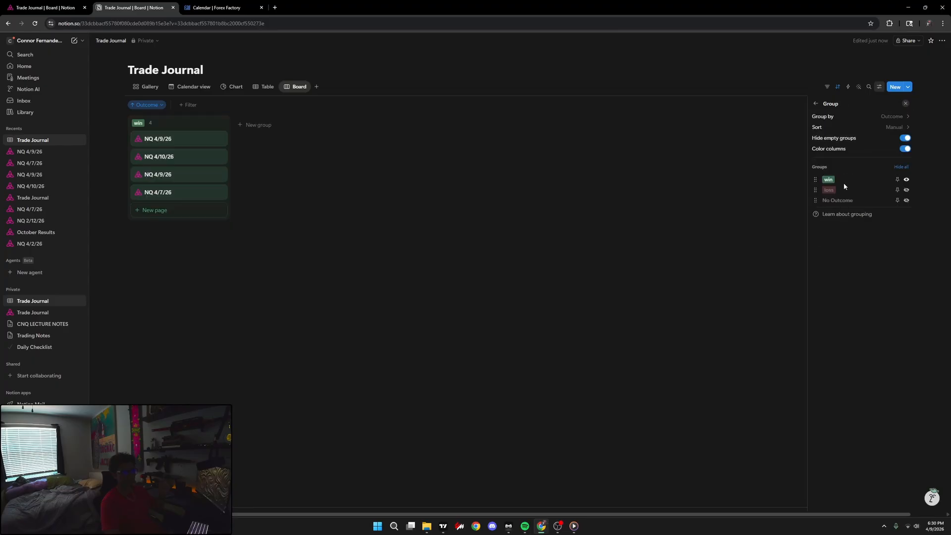
left_click(445, 188)
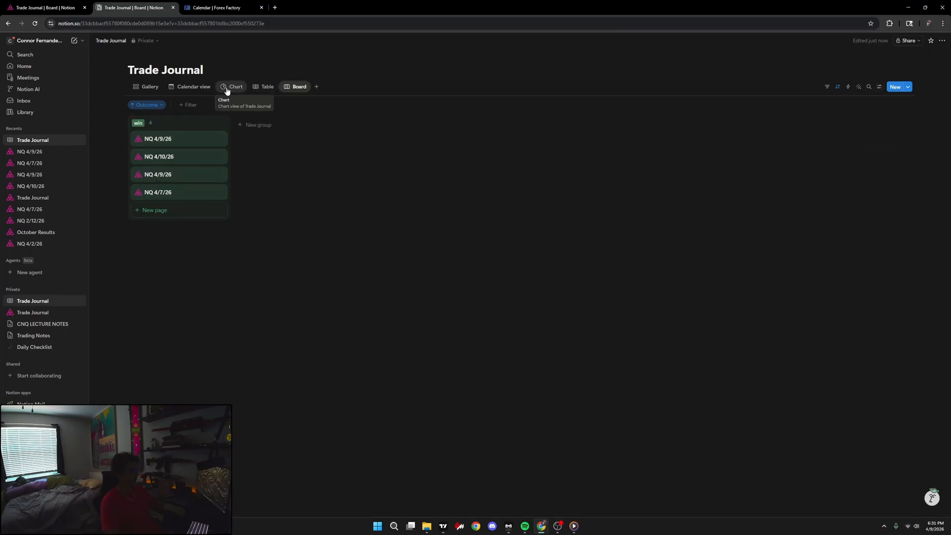
- Change the outcome of the first NQ 4/9/26 card in the Gallery view to loss and return to the Board view
left_click(145, 86)
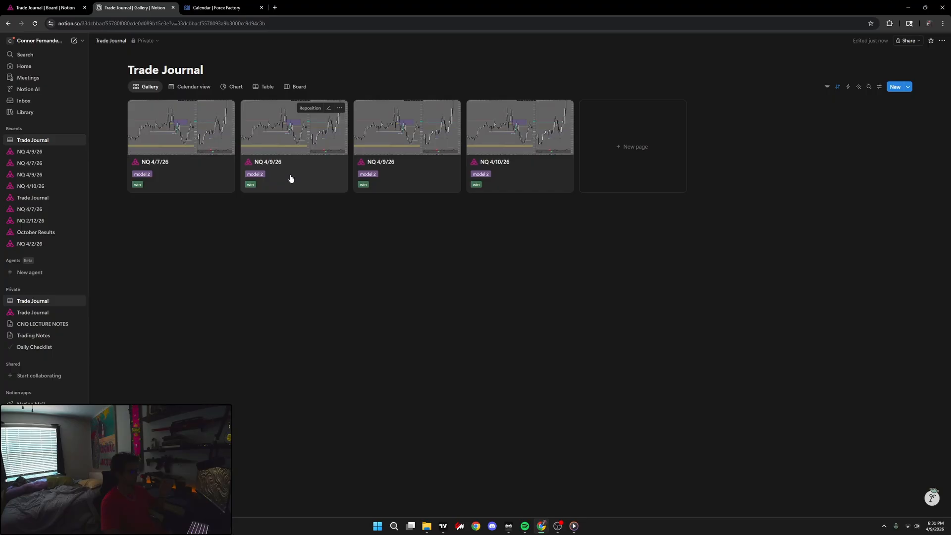
left_click(251, 186)
left_click(271, 210)
left_click(261, 185)
left_click(259, 252)
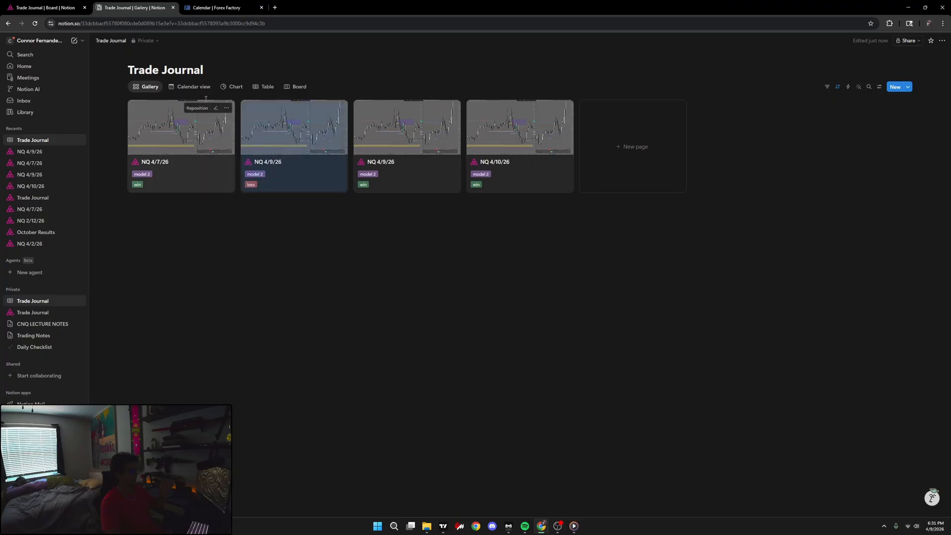
left_click(264, 86)
left_click(297, 86)
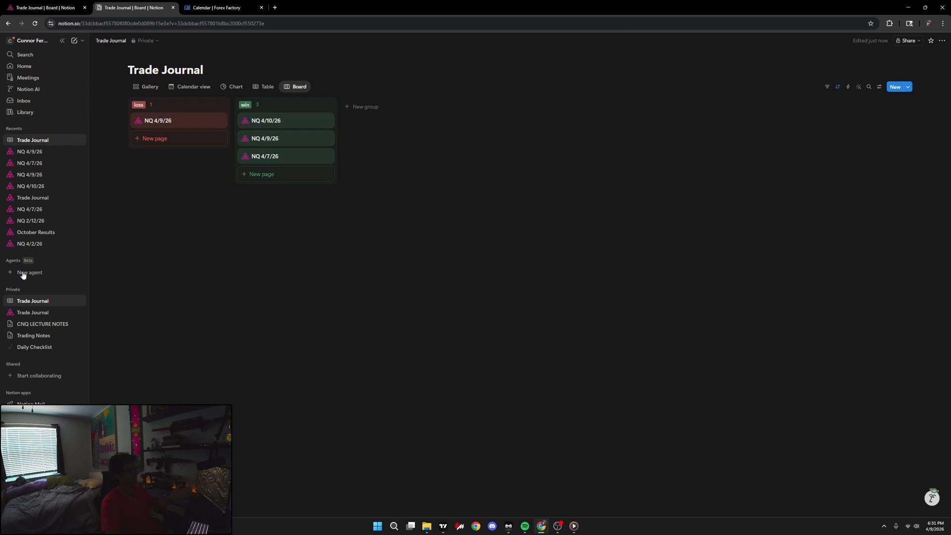
- Give the Trade Journal database a bomb icon and display its Calendar view
left_click(134, 56)
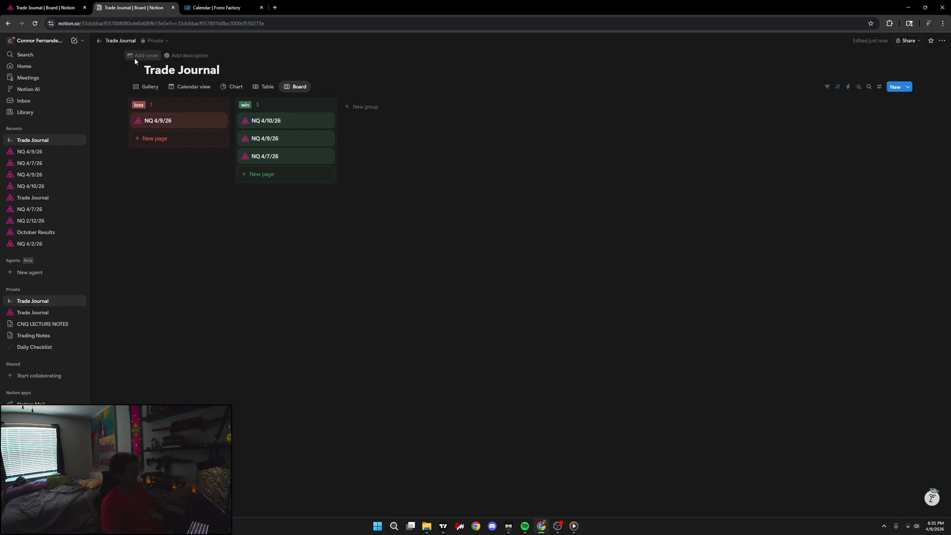
left_click(132, 69)
left_click(69, 129)
left_click(134, 70)
left_click(104, 129)
left_click(192, 89)
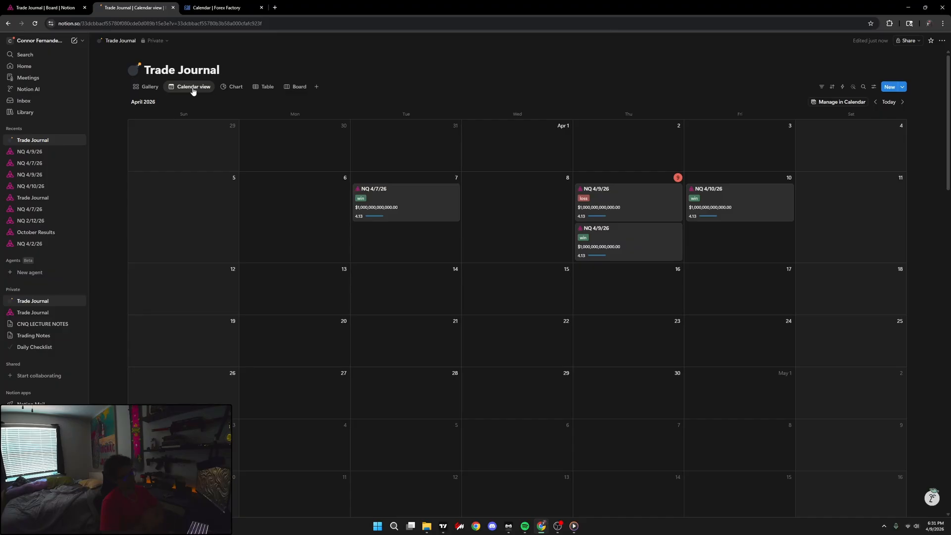